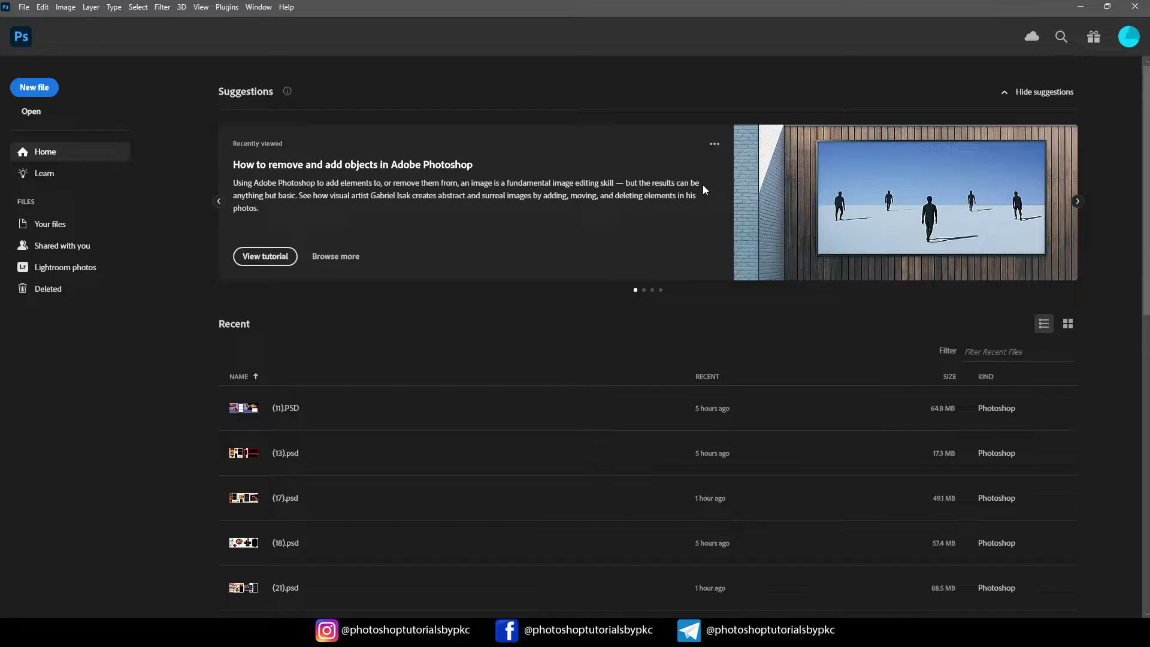
Step: Create a new 1600 × 800 px document with Black background contents
click(36, 91)
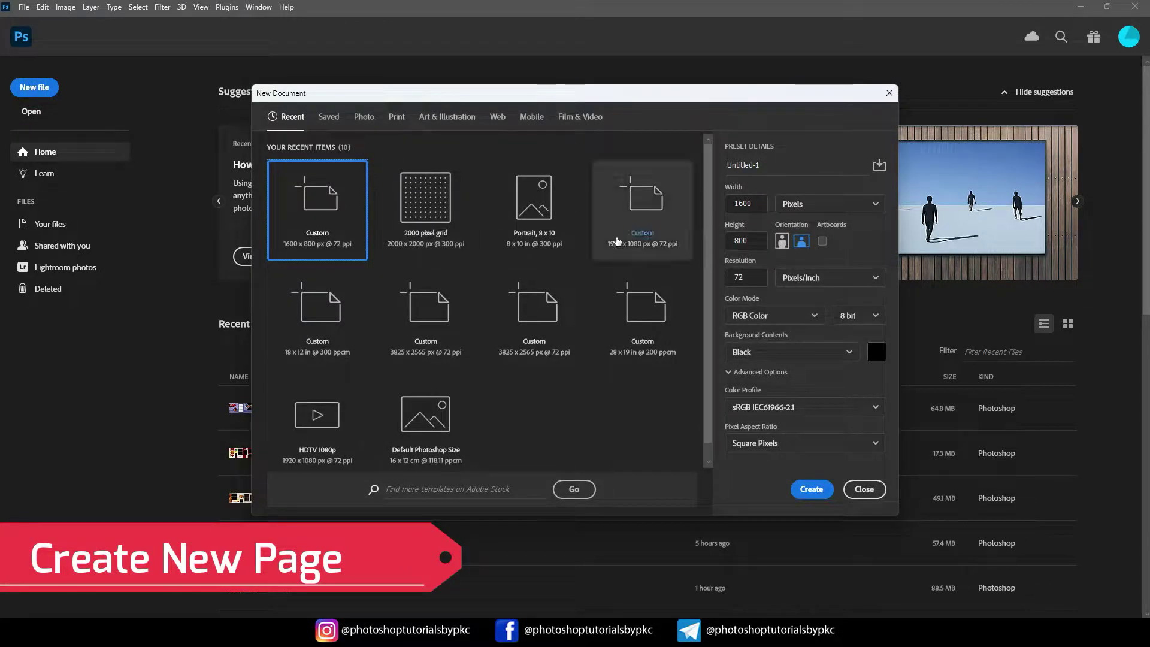
click(745, 205)
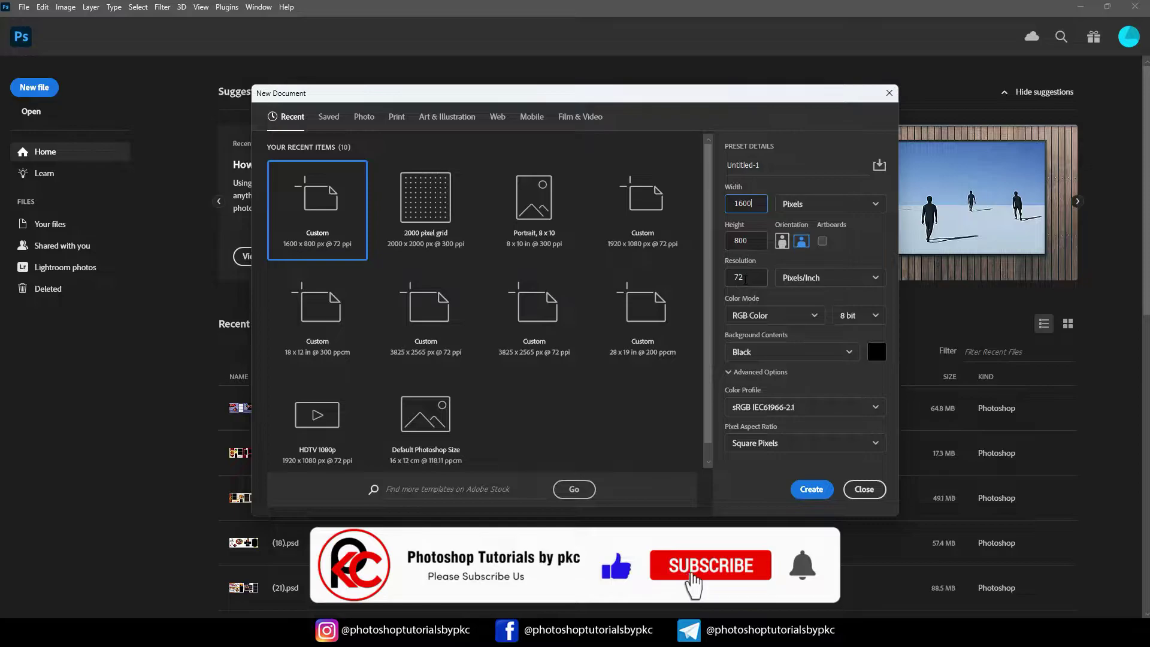
click(751, 355)
click(753, 390)
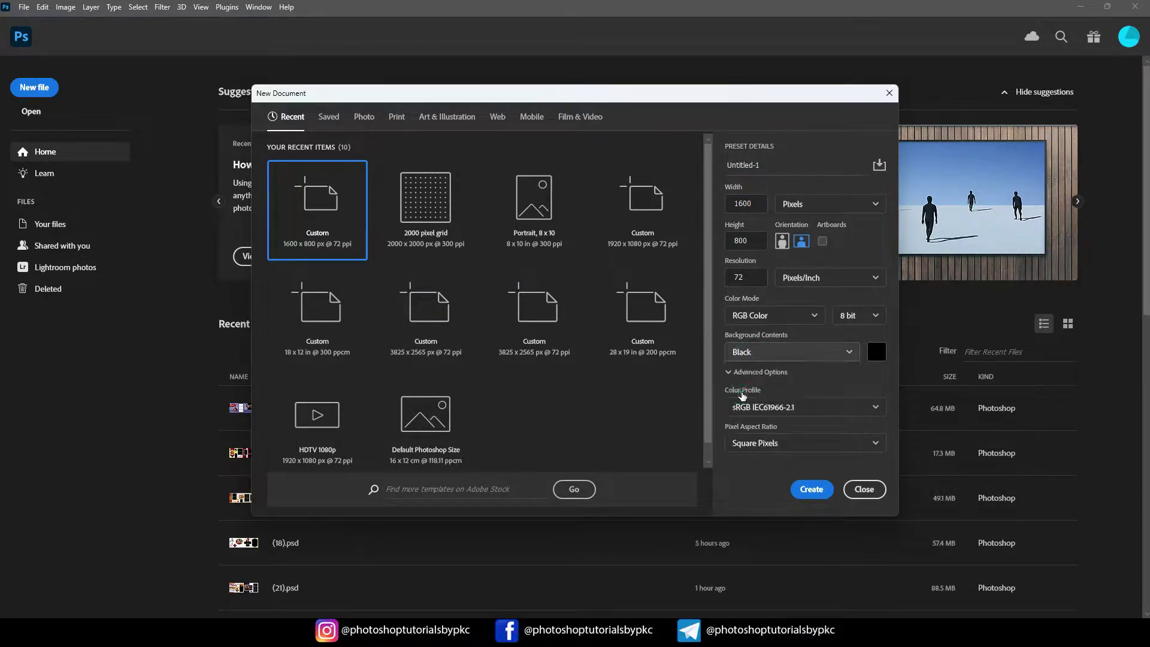
click(810, 490)
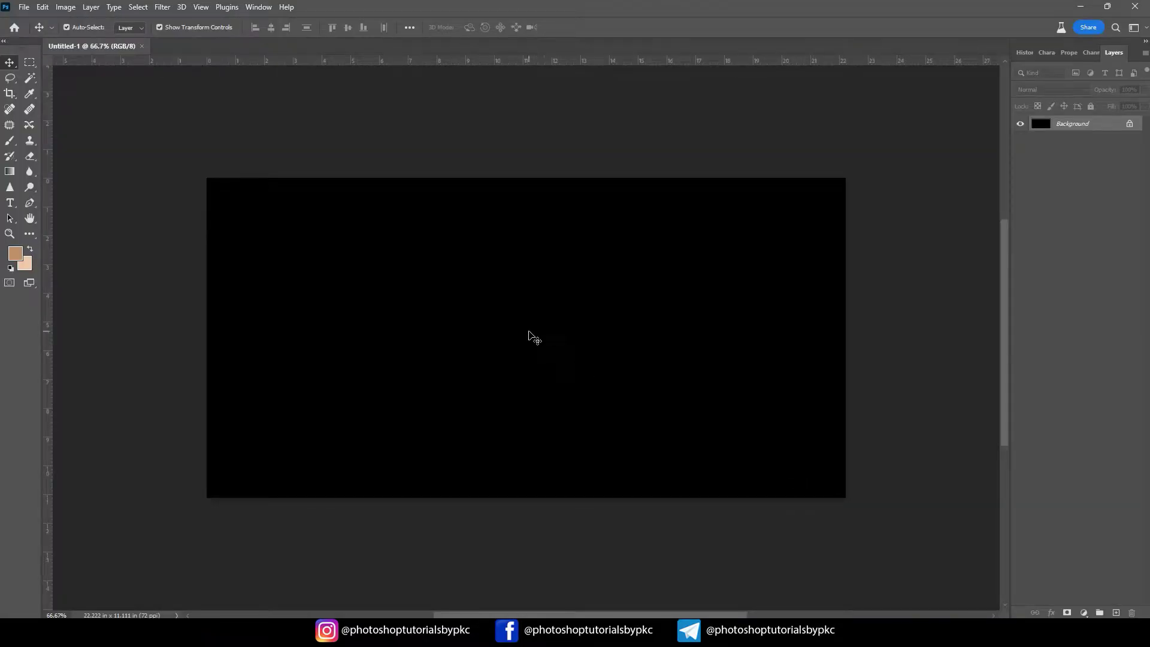
Step: Fit the canvas to the screen and set the Type tool font to Times New Roman Bold
key(ctrl+0)
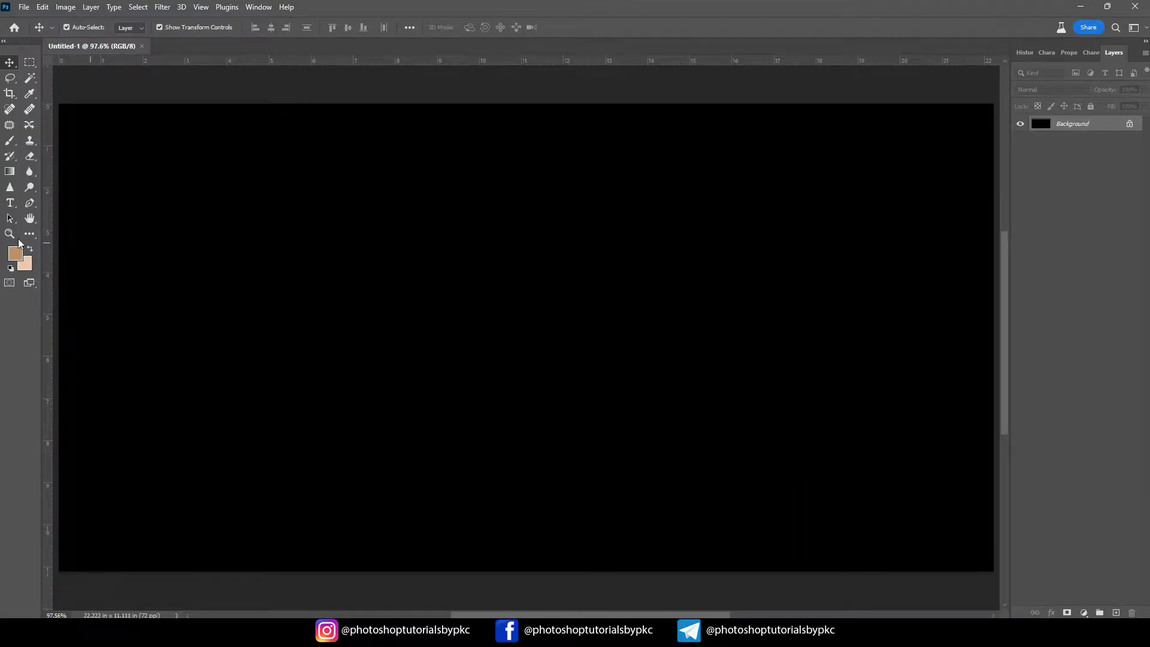
click(10, 204)
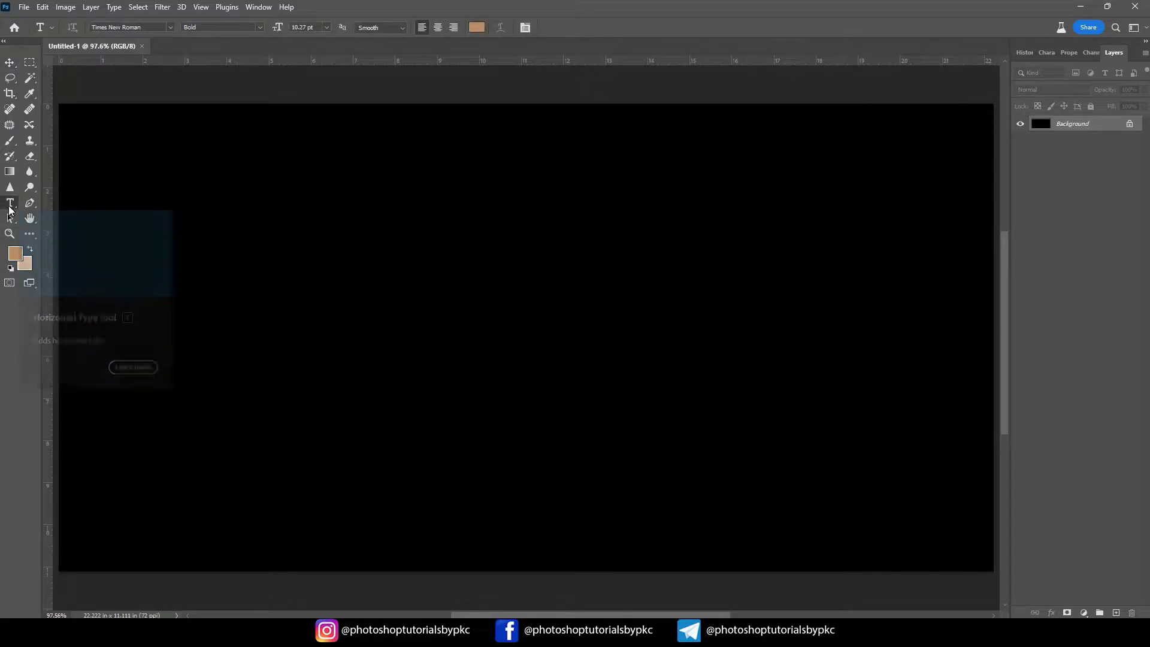
click(170, 27)
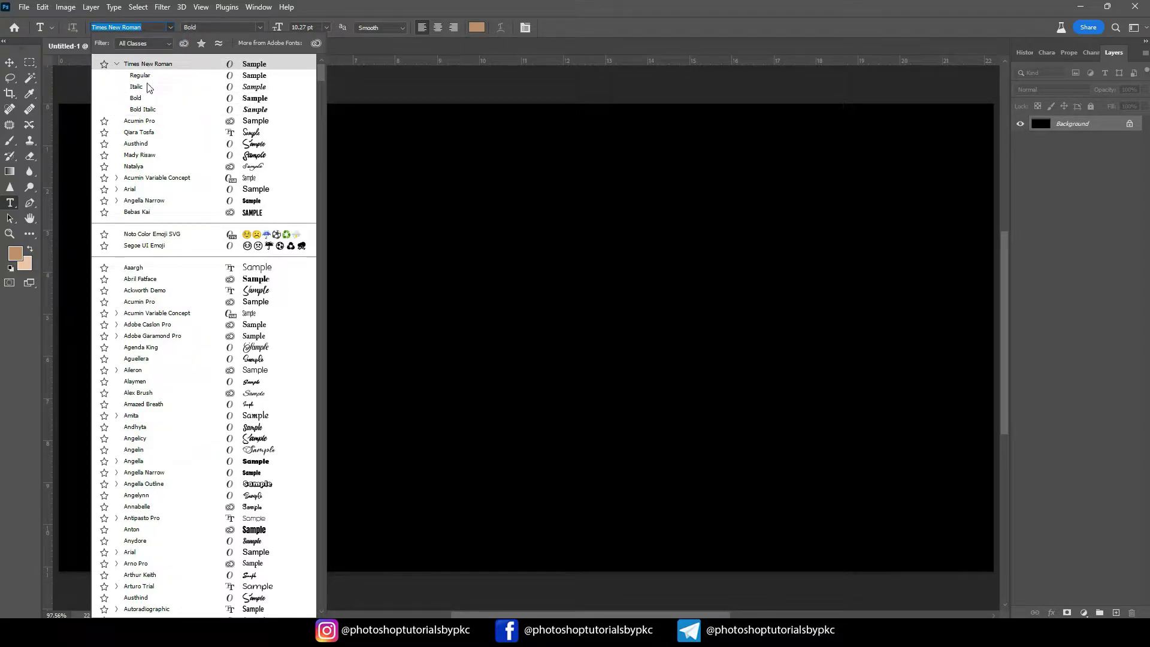
click(247, 98)
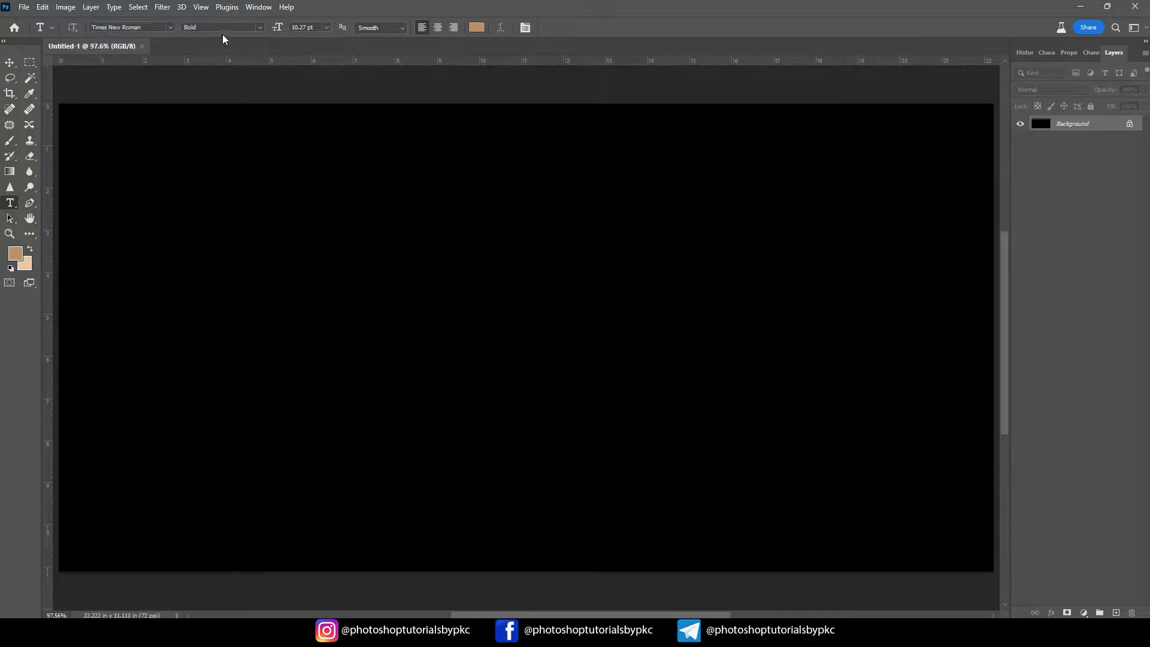
click(256, 28)
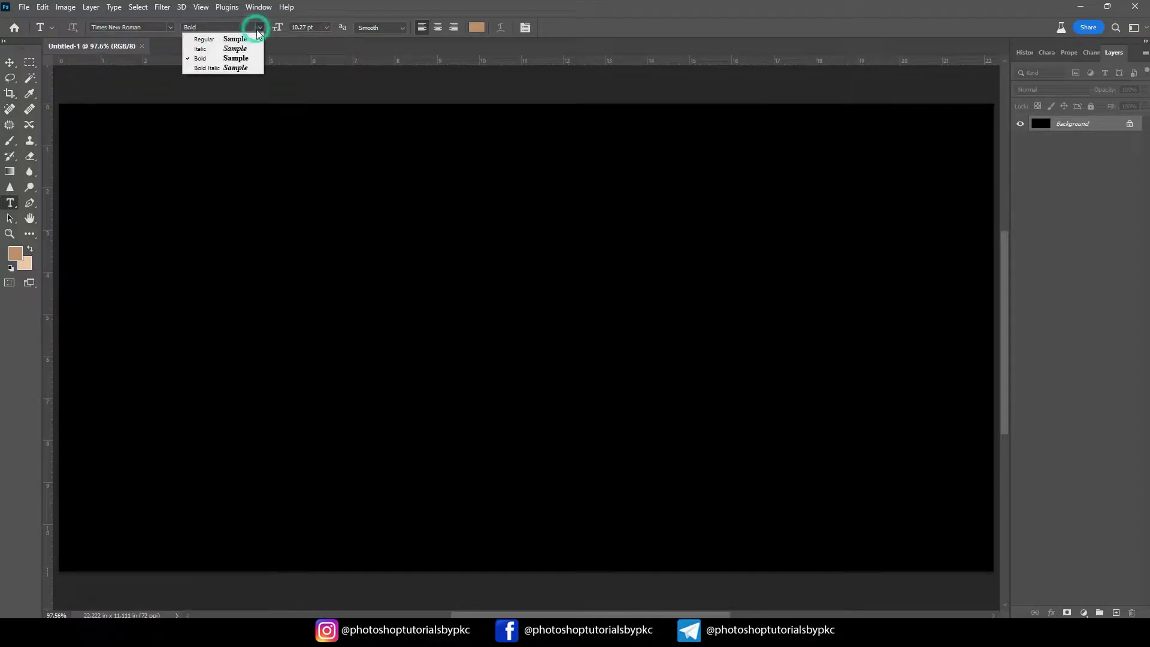
click(242, 59)
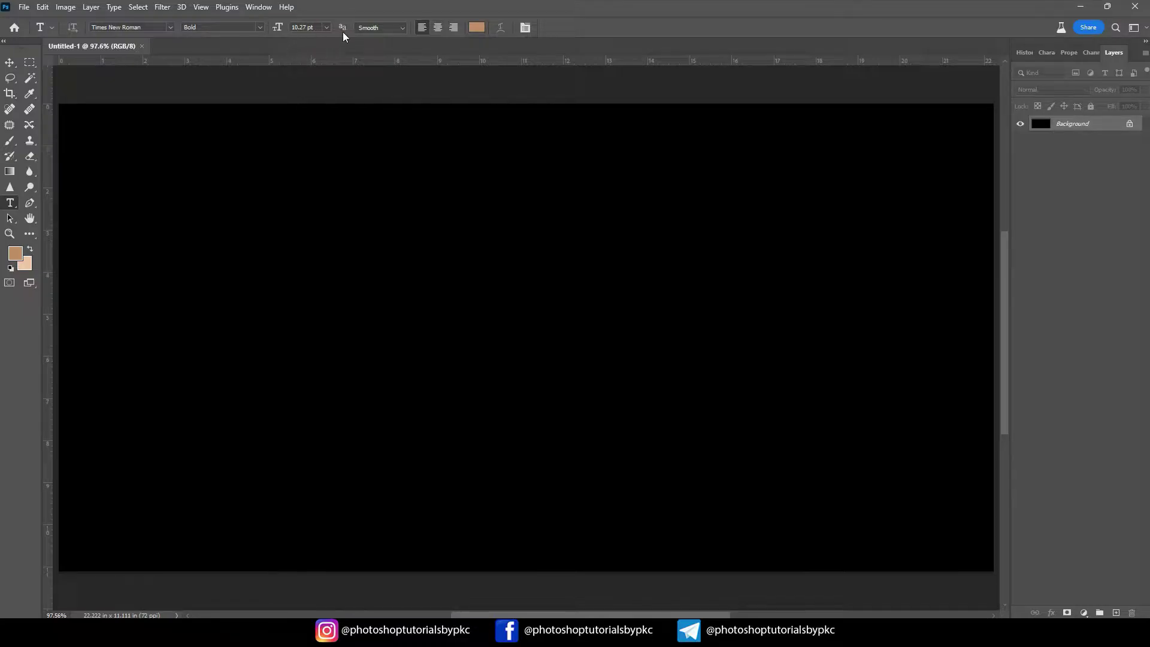
Step: Set the type size to 72 pt and the text colour to white
click(326, 27)
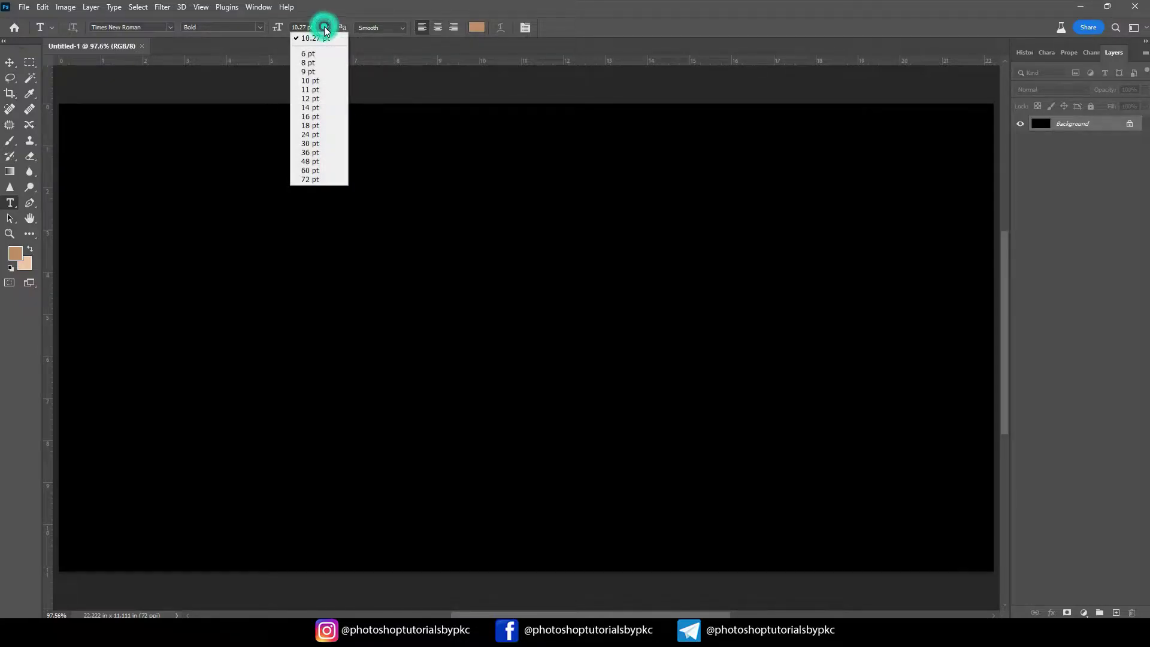
click(313, 180)
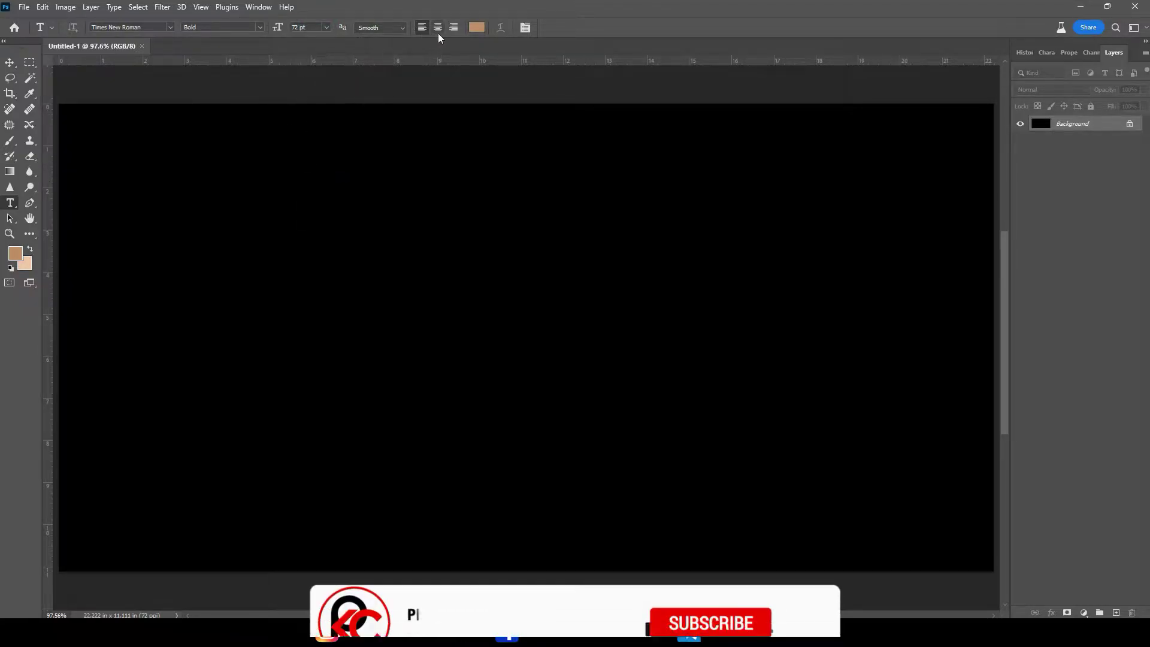
click(476, 28)
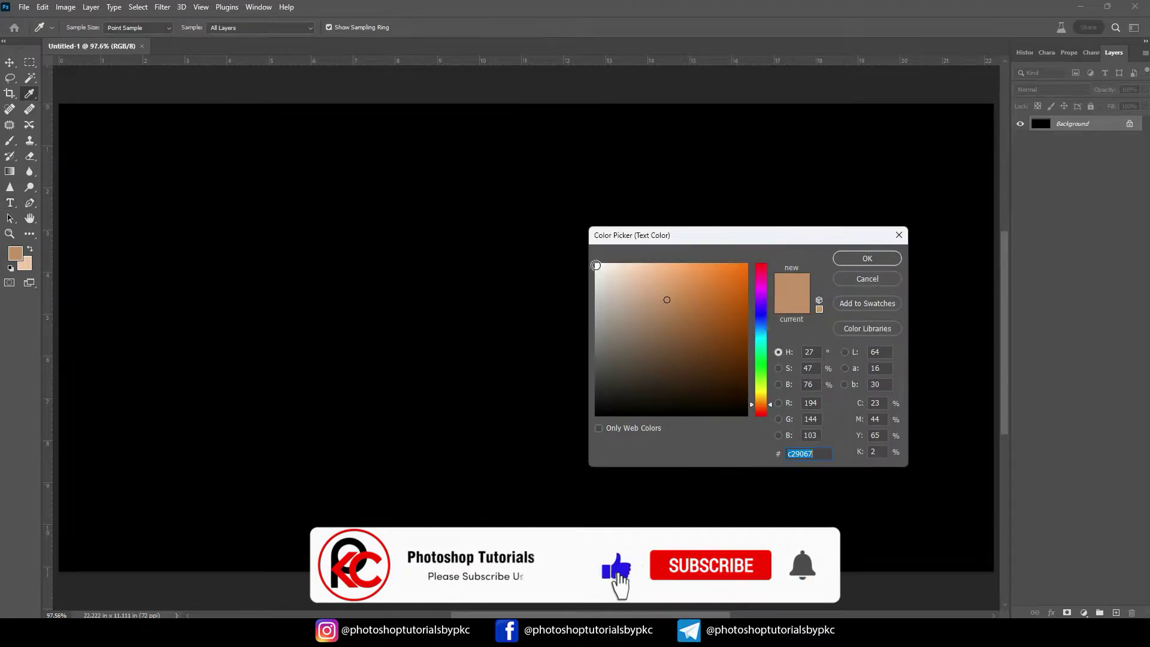
click(598, 264)
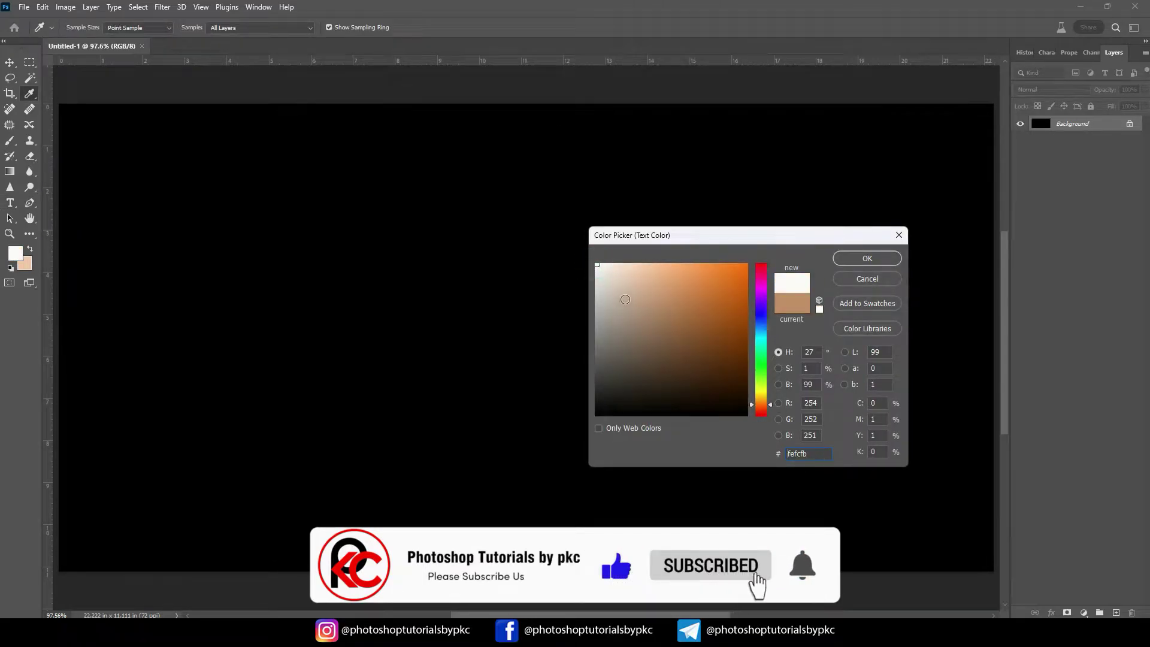
click(594, 263)
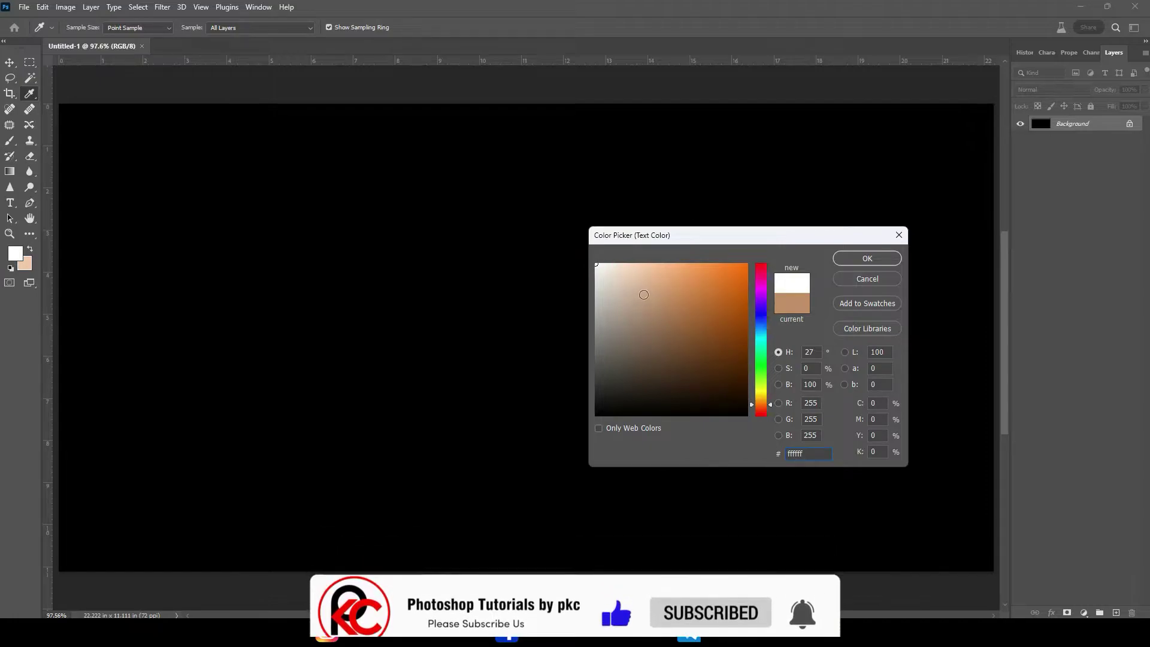
click(868, 259)
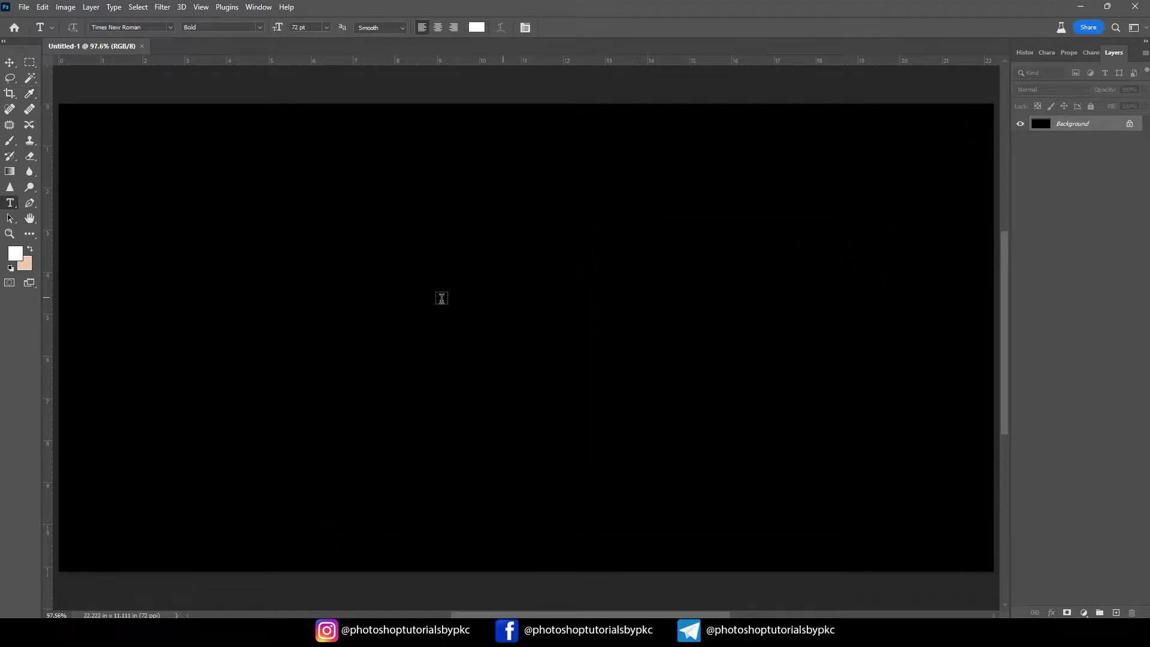
Step: Type the word PHOTOSHOP on the canvas
click(372, 296)
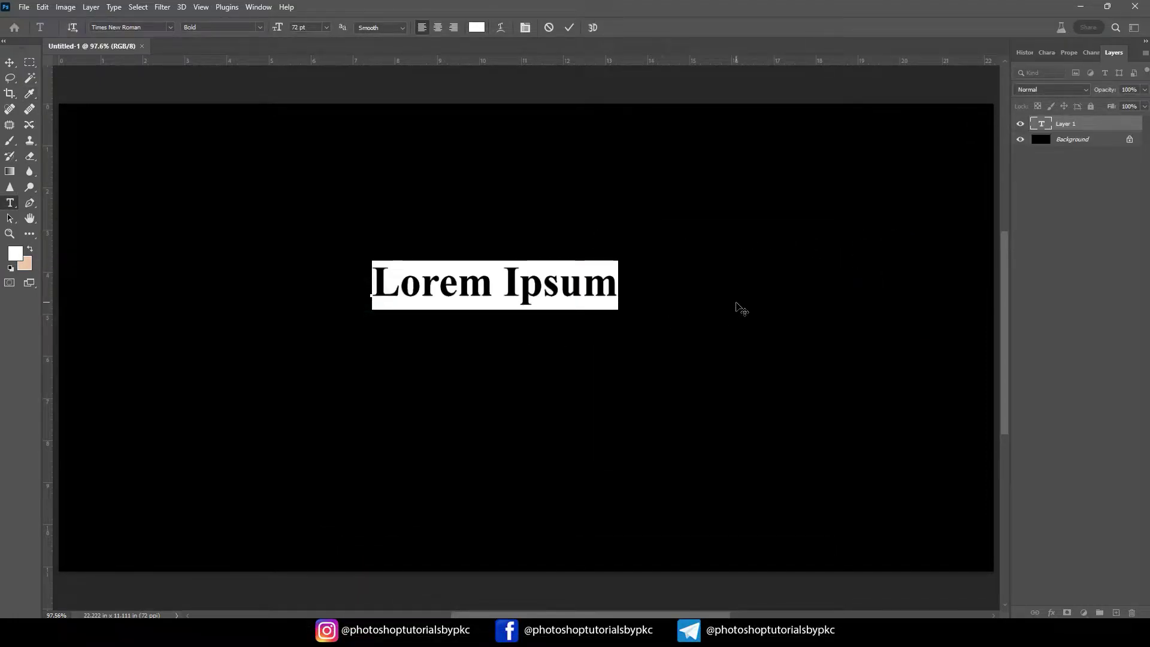
text(P)
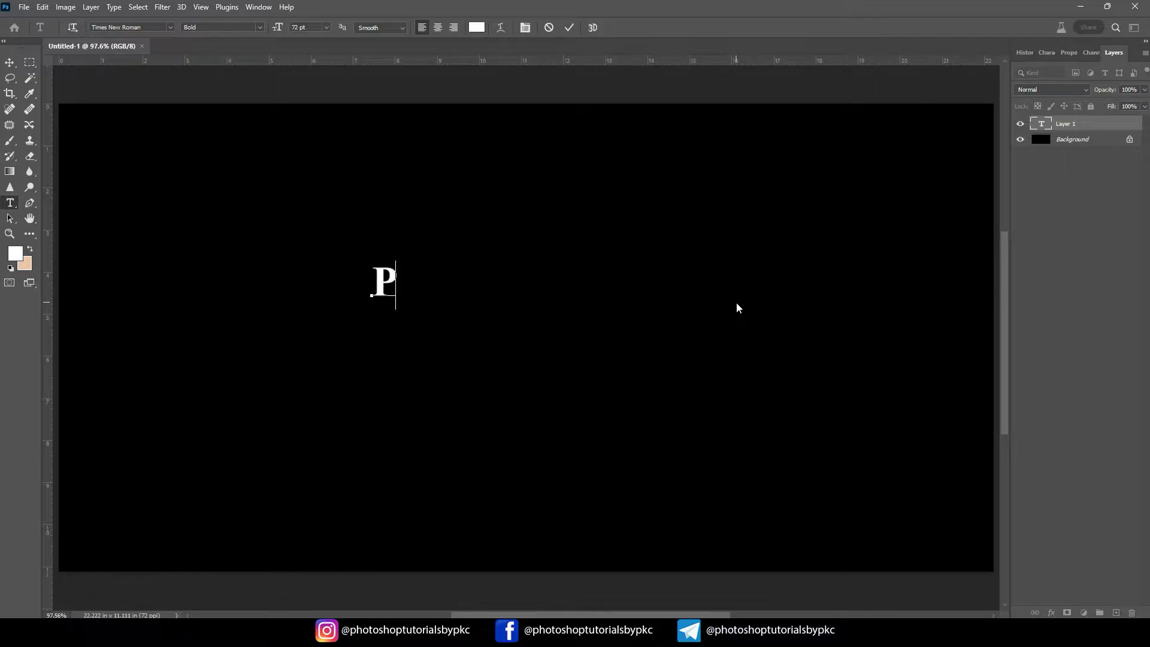
text(HOTOS)
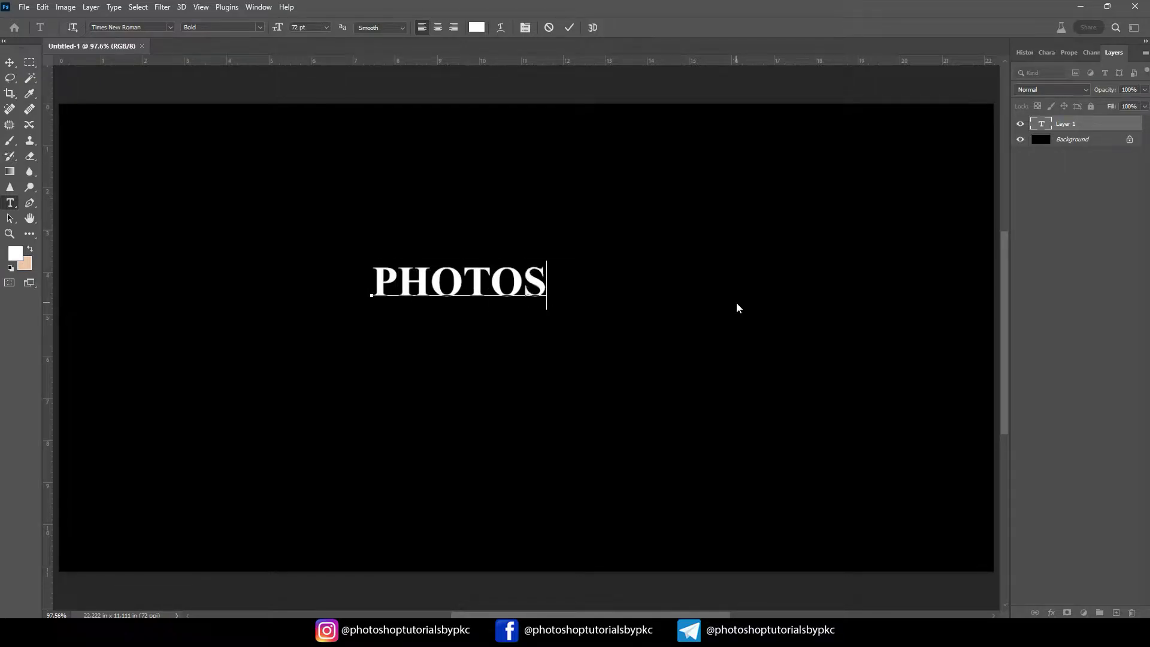
text(HOP)
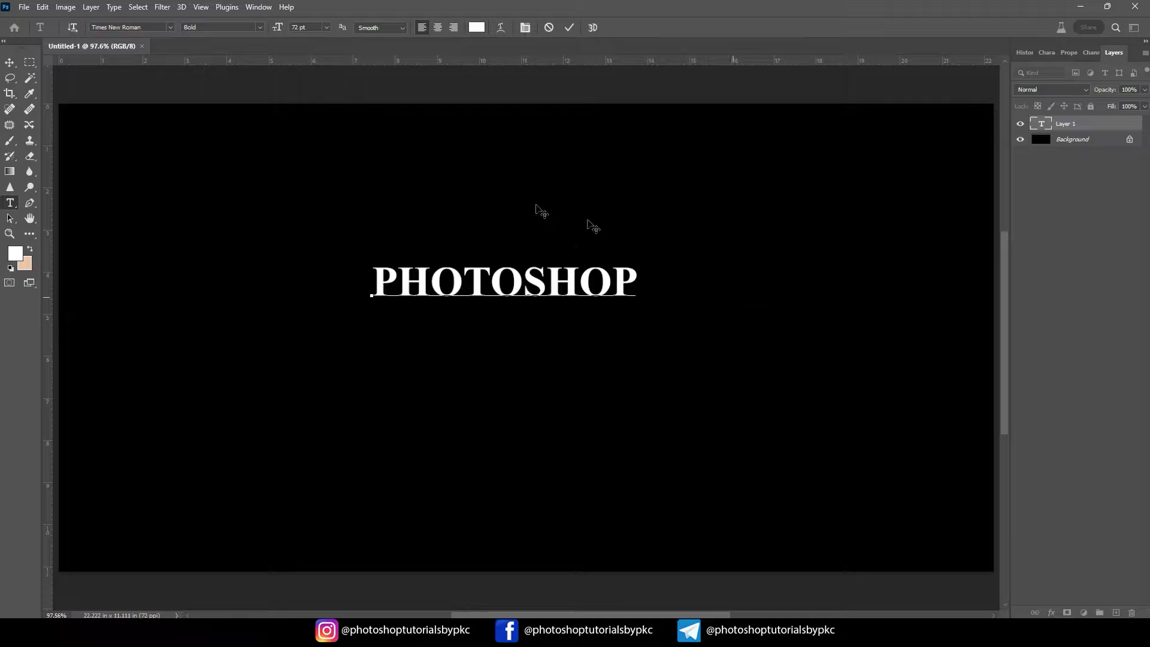
click(9, 64)
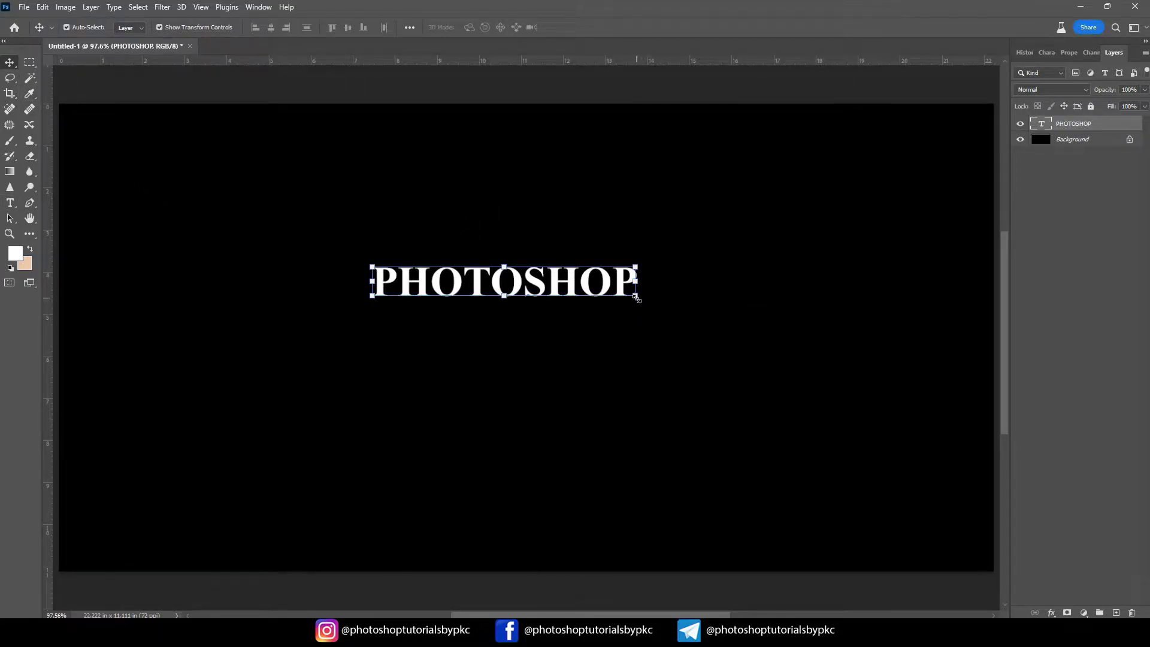
Step: Scale the PHOTOSHOP text to about three times its size and centre it on the canvas
drag(636, 297, 647, 310)
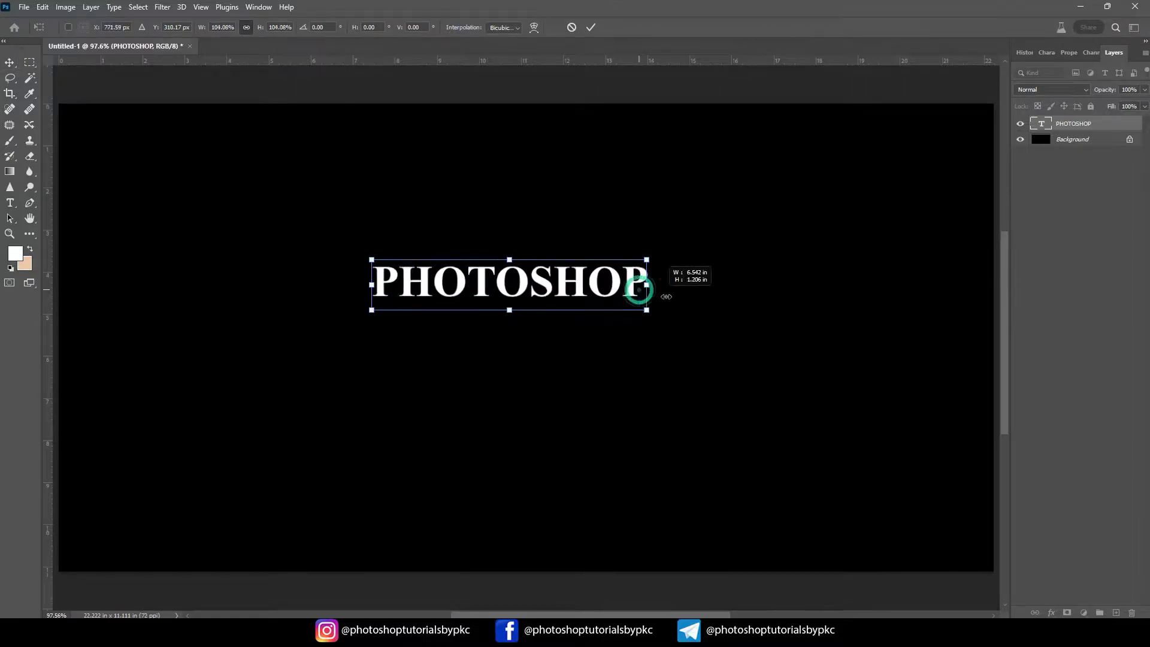
drag(666, 297, 894, 296)
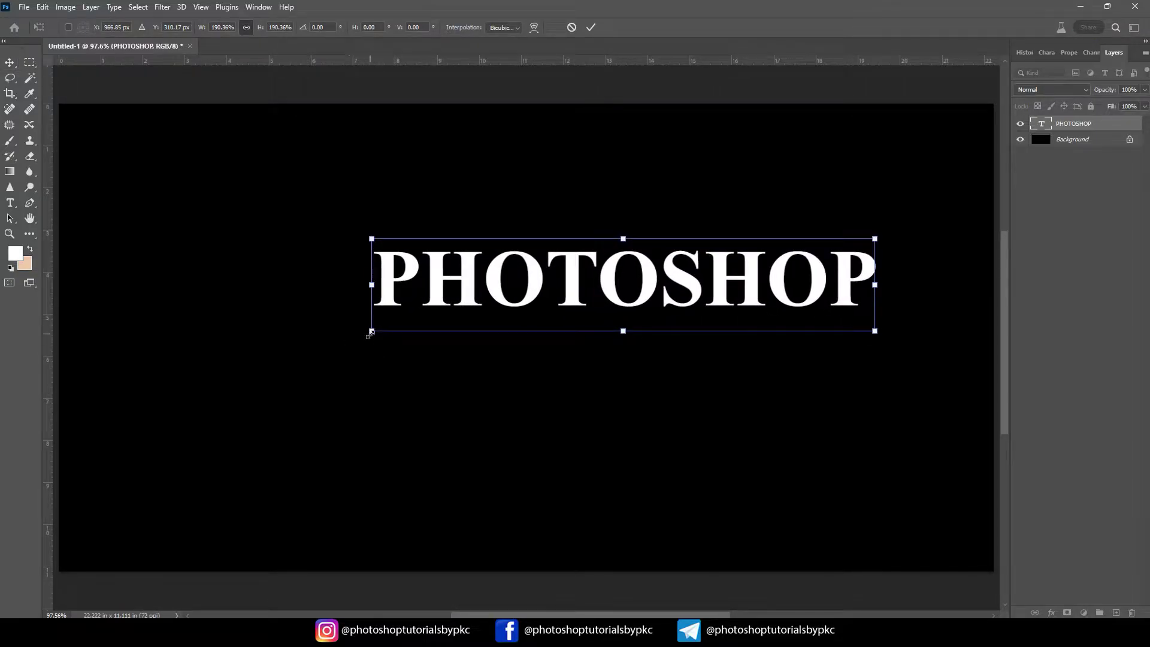
drag(371, 331, 152, 372)
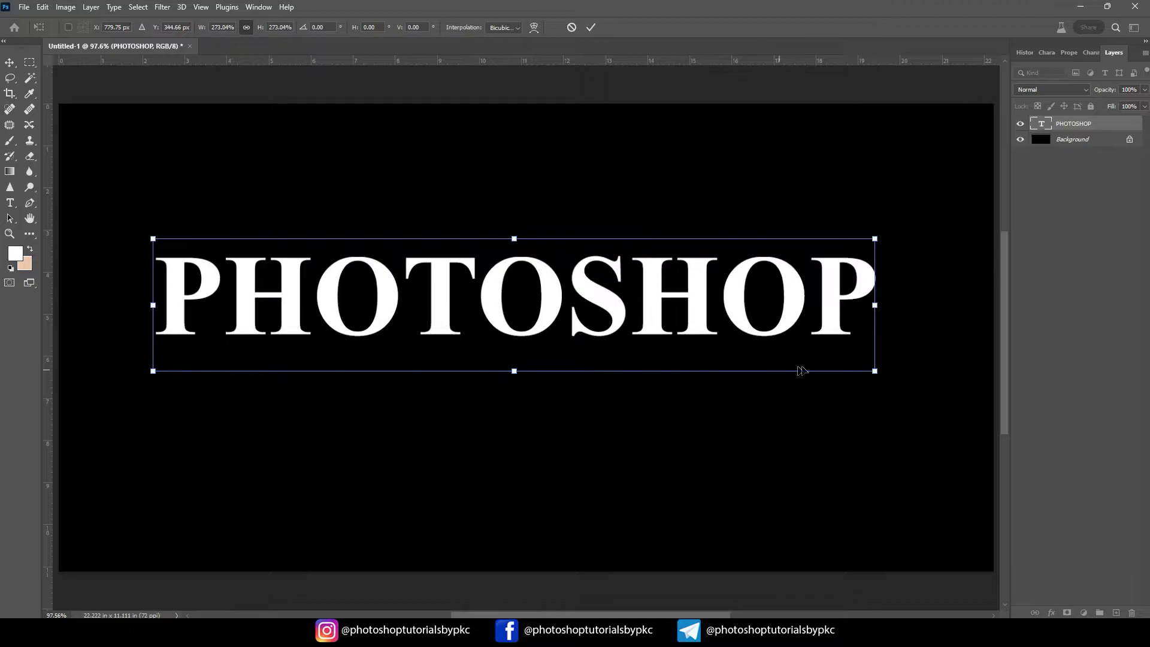
drag(876, 369, 886, 373)
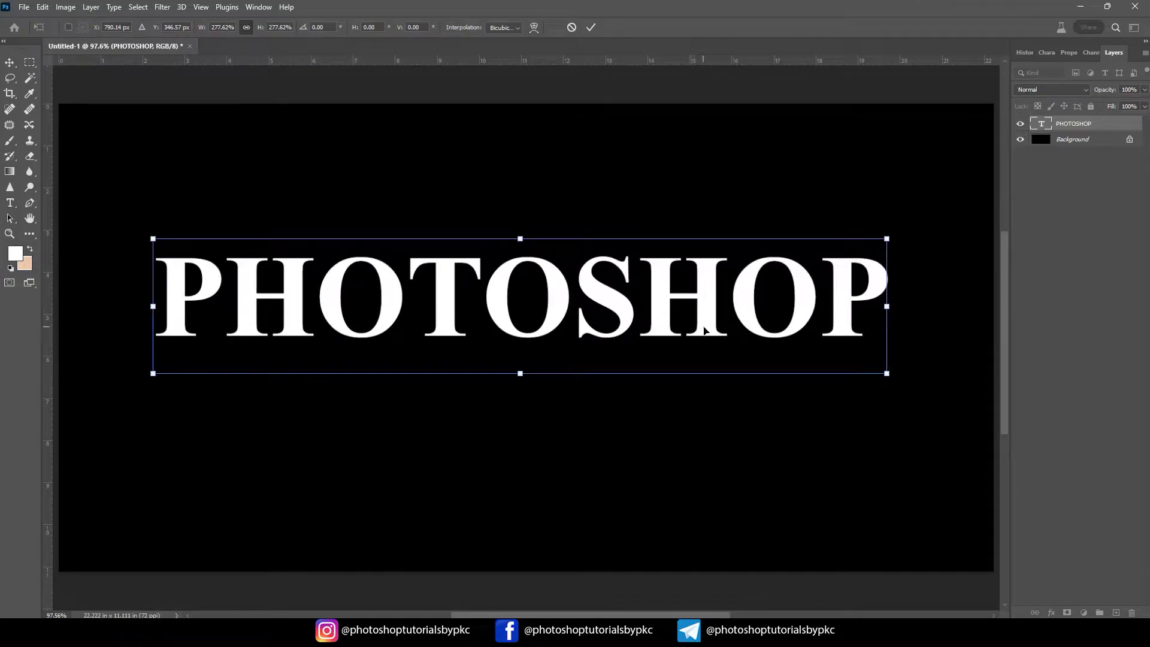
drag(703, 330, 700, 346)
key(Return)
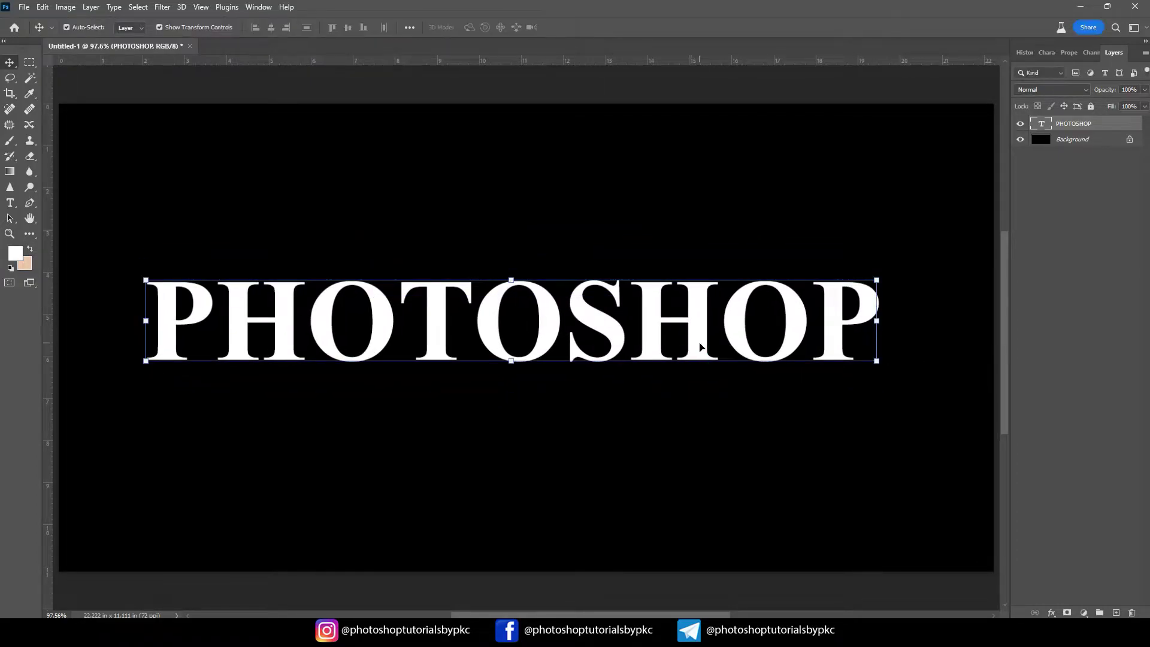
key(ctrl)
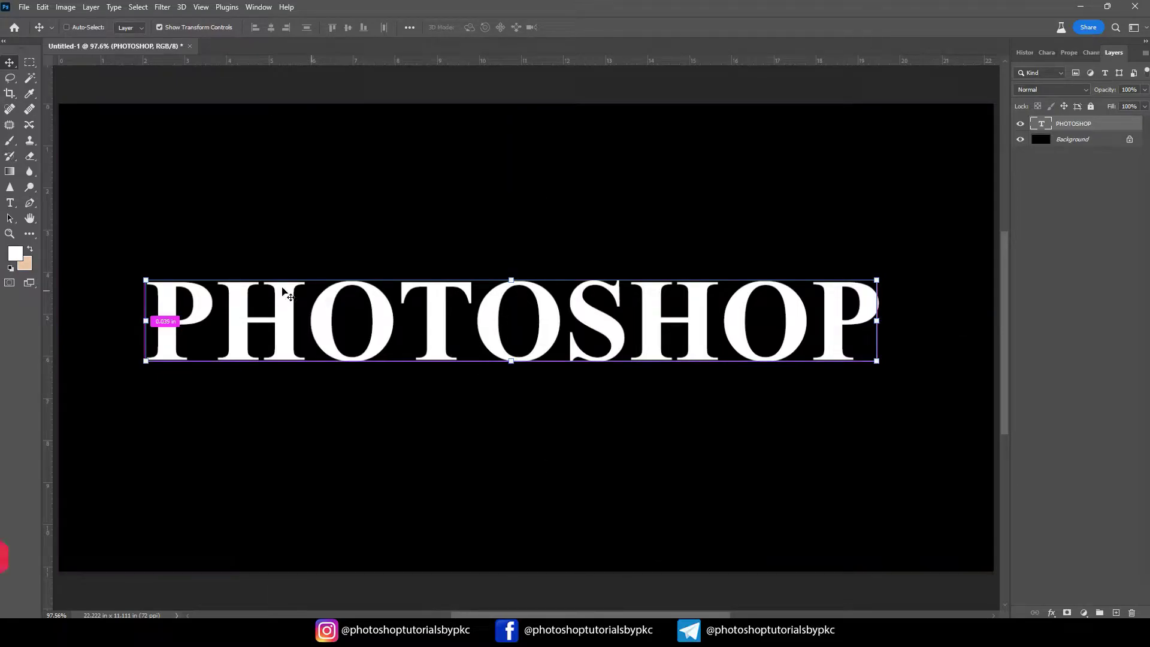
click(271, 27)
click(347, 27)
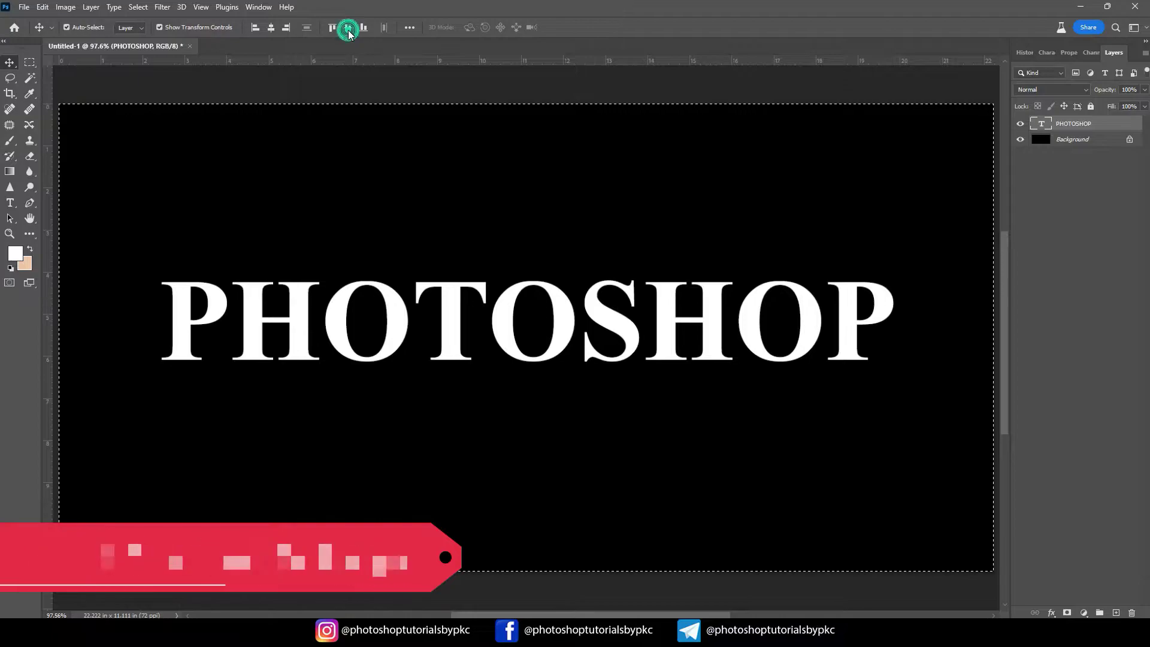
Step: Duplicate the PHOTOSHOP layer and show the fx effects list for the copy
key(ctrl+d)
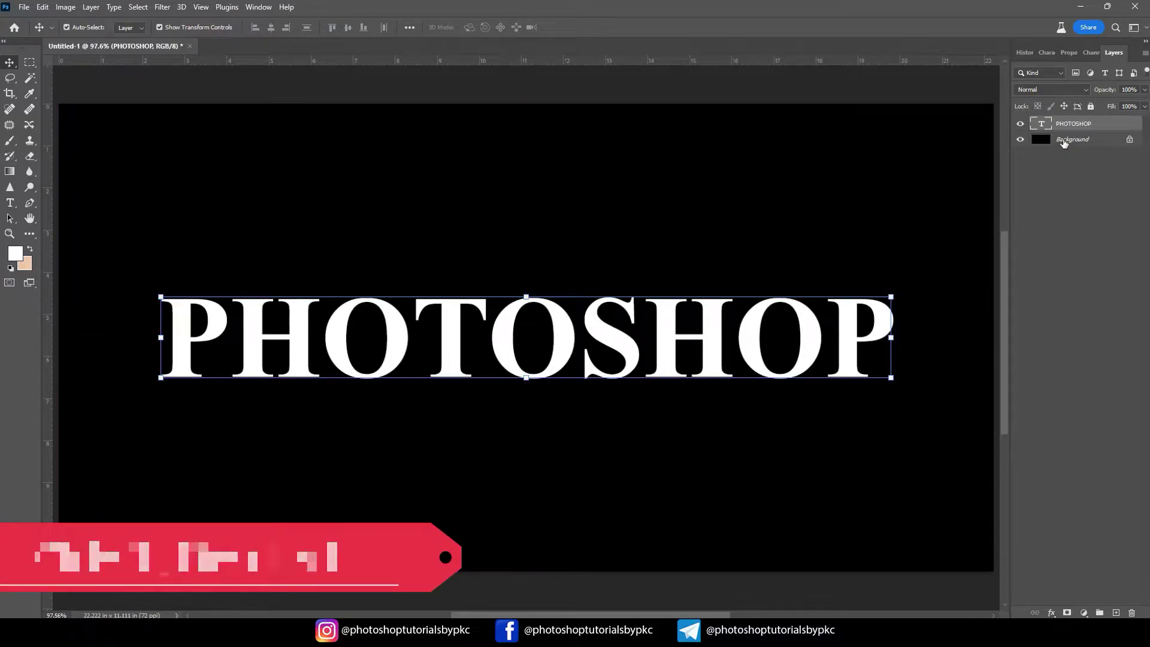
drag(1072, 124, 1117, 612)
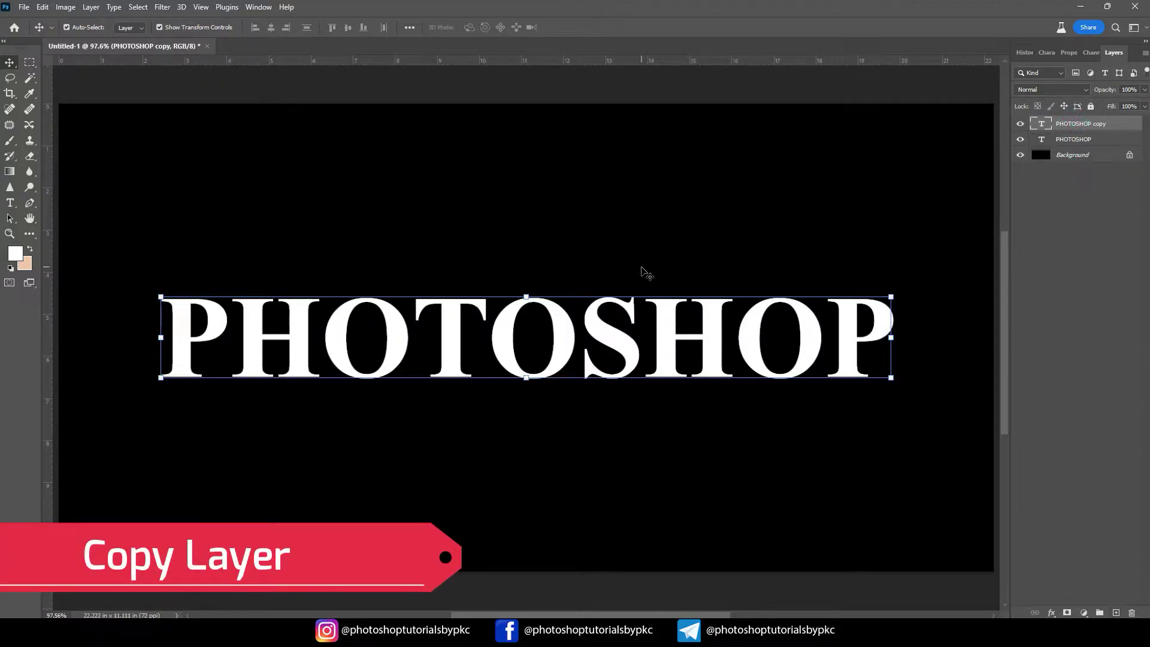
click(1068, 125)
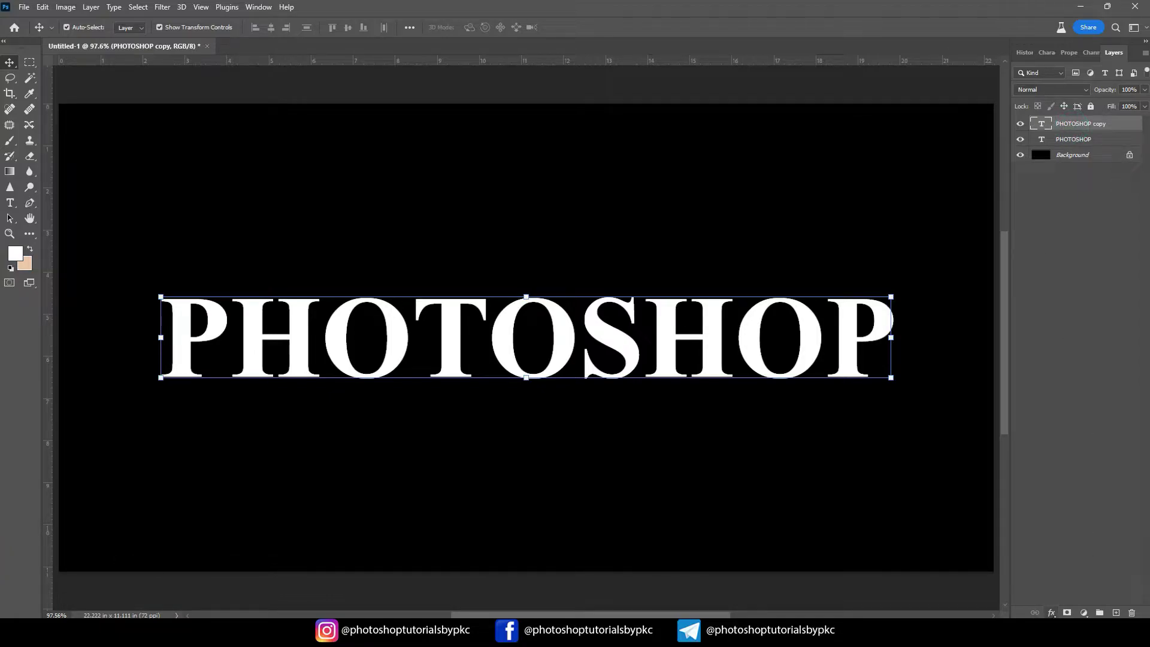
click(1052, 612)
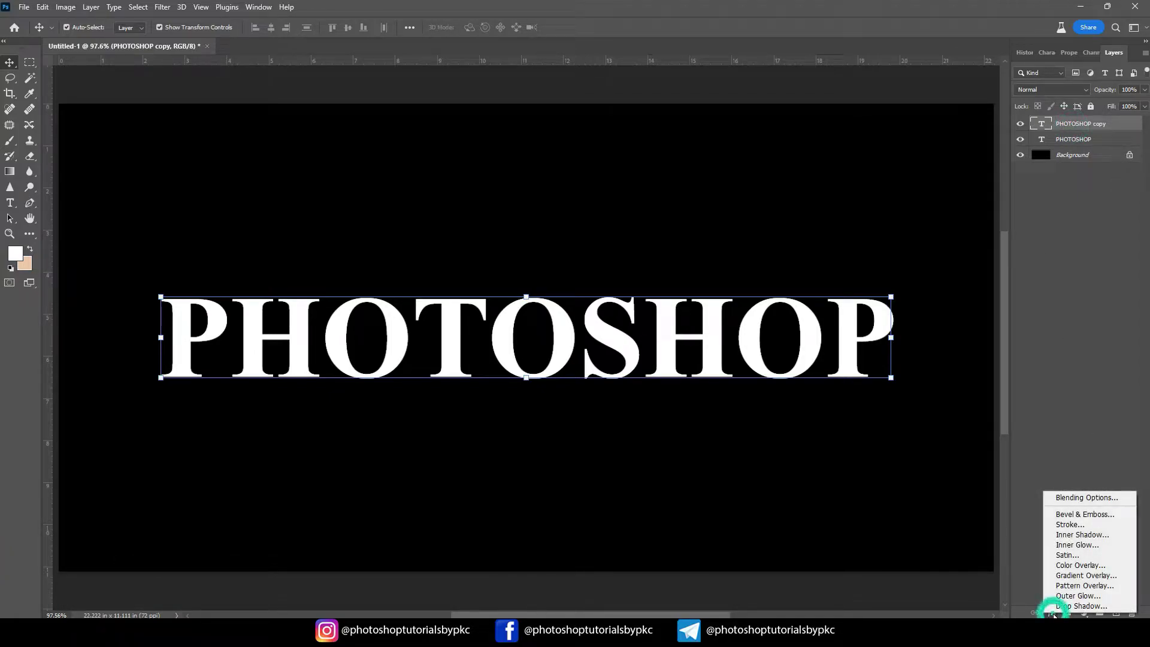
Step: Add a Gradient Overlay and edit the colour of its left gradient stop
click(1083, 576)
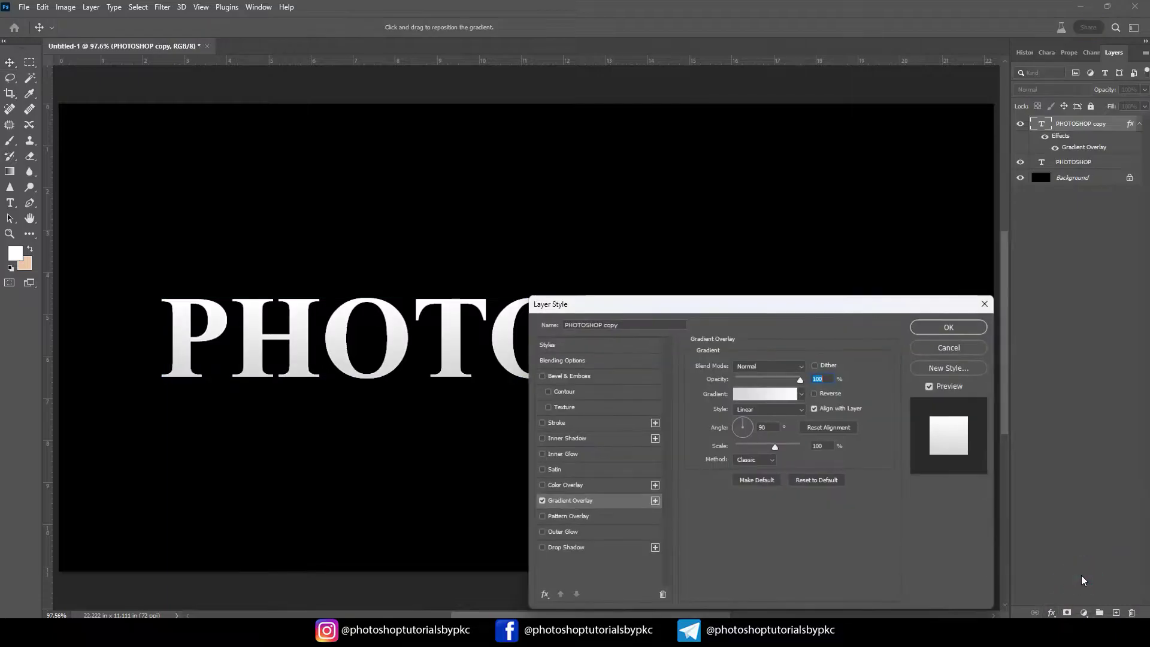
drag(715, 307, 712, 181)
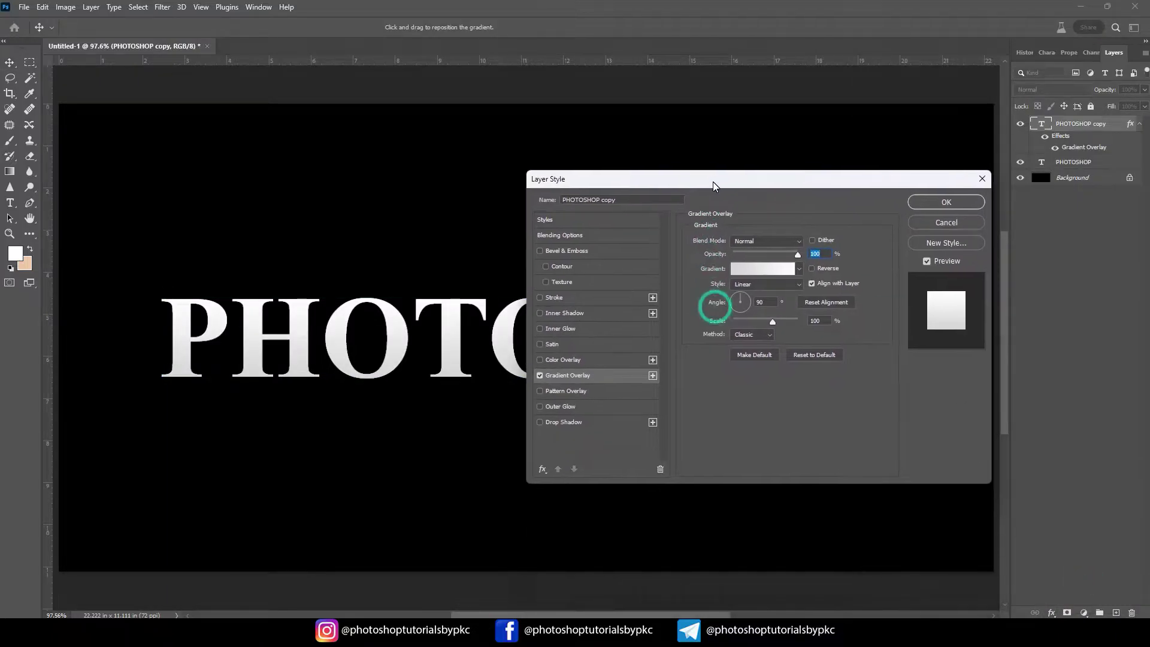
click(755, 266)
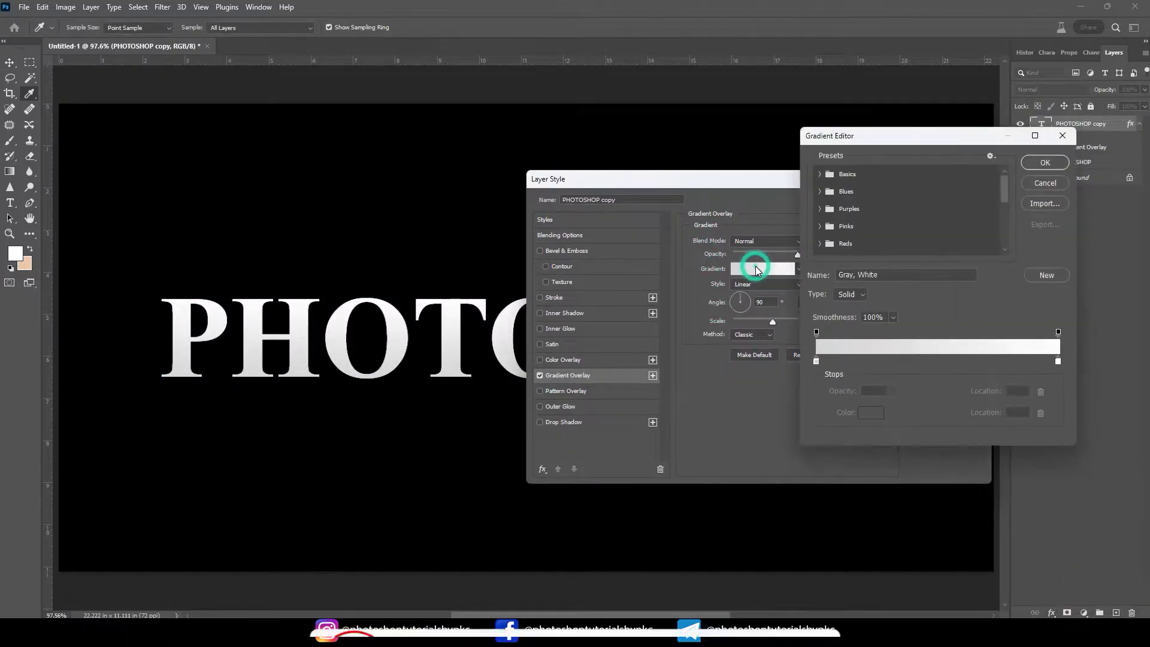
click(816, 362)
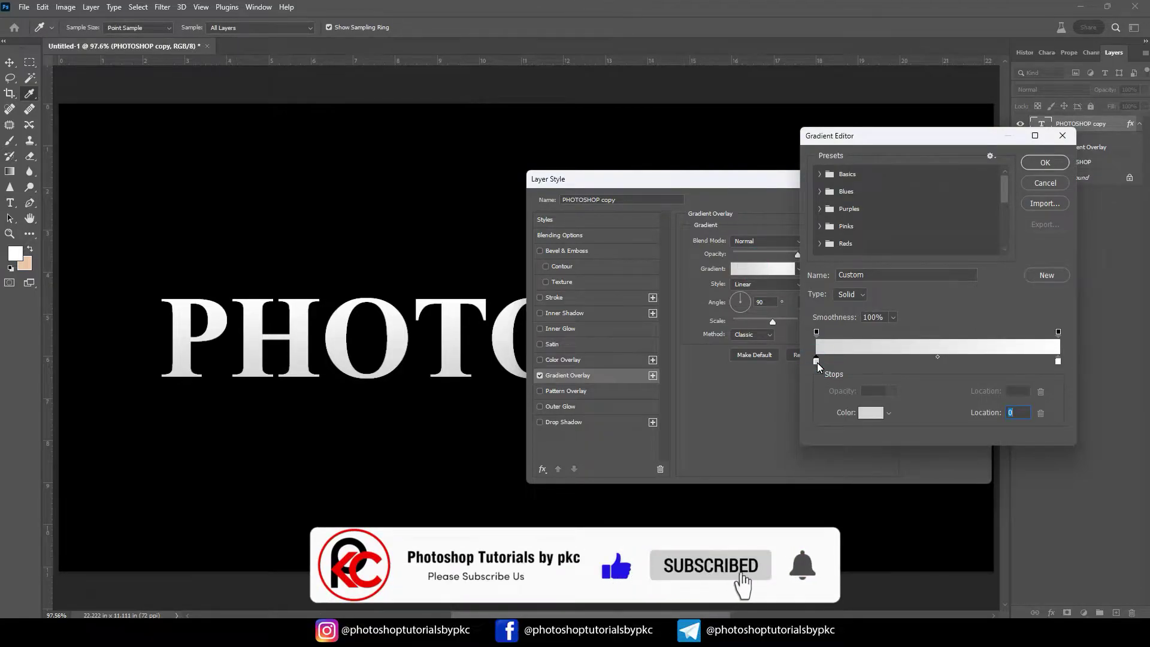
double_click(816, 361)
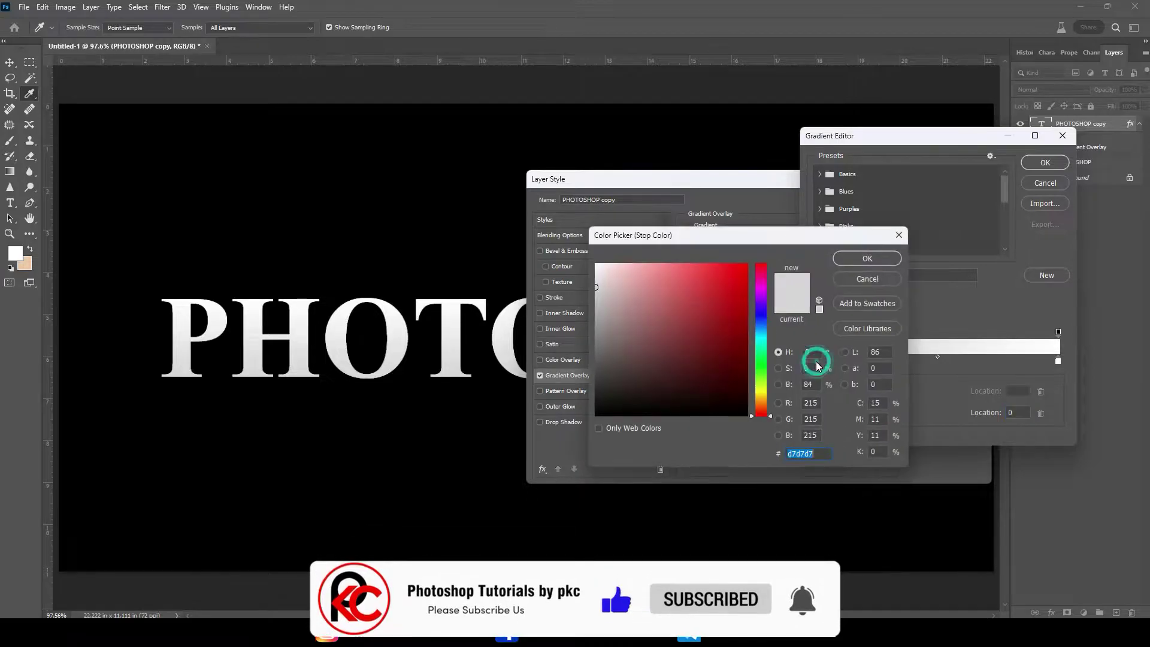
Step: Make the left stop a pale cream, R246 G238 B173
click(837, 409)
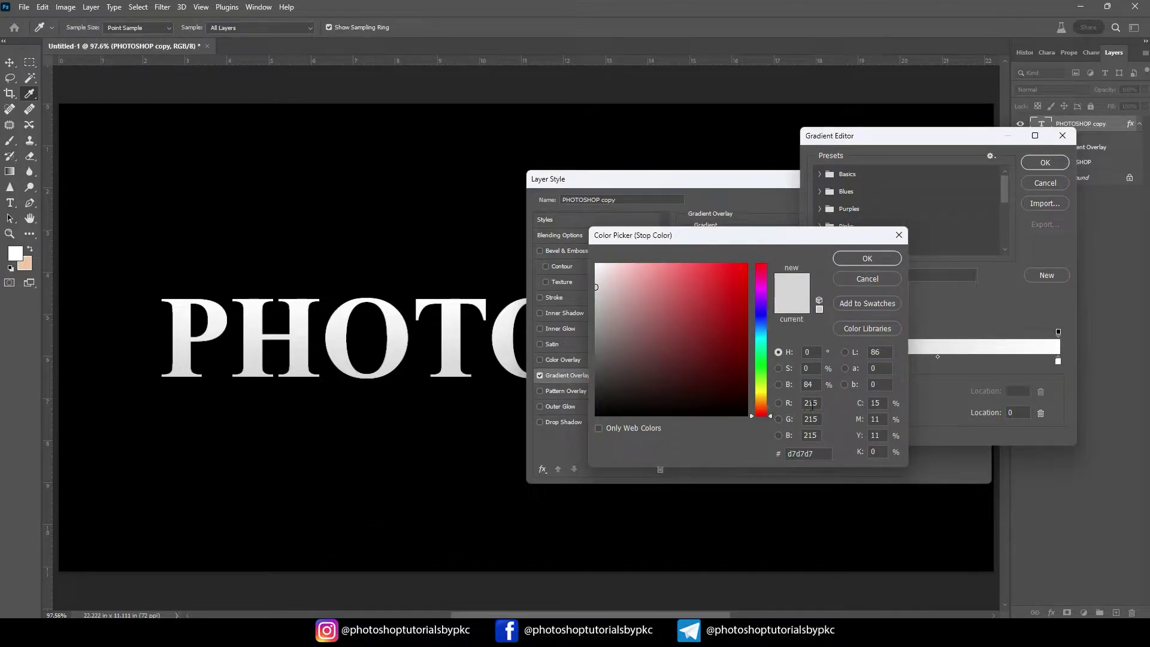
drag(818, 405, 796, 407)
text(246)
drag(819, 419, 785, 422)
text(238)
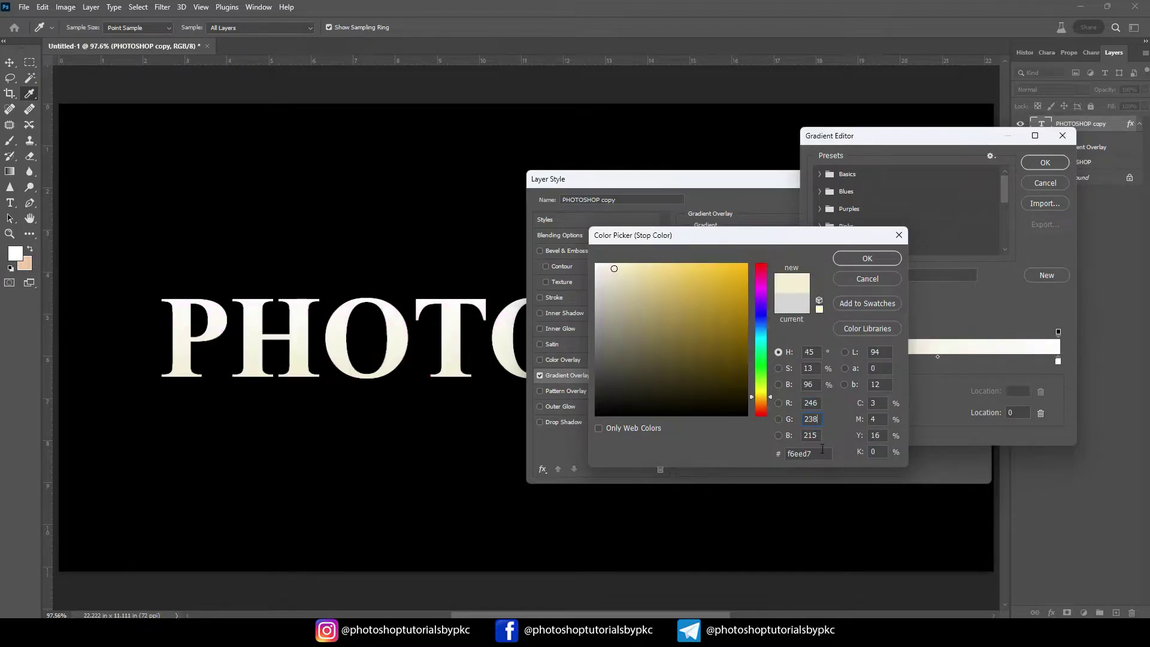
drag(819, 436, 797, 441)
text(173)
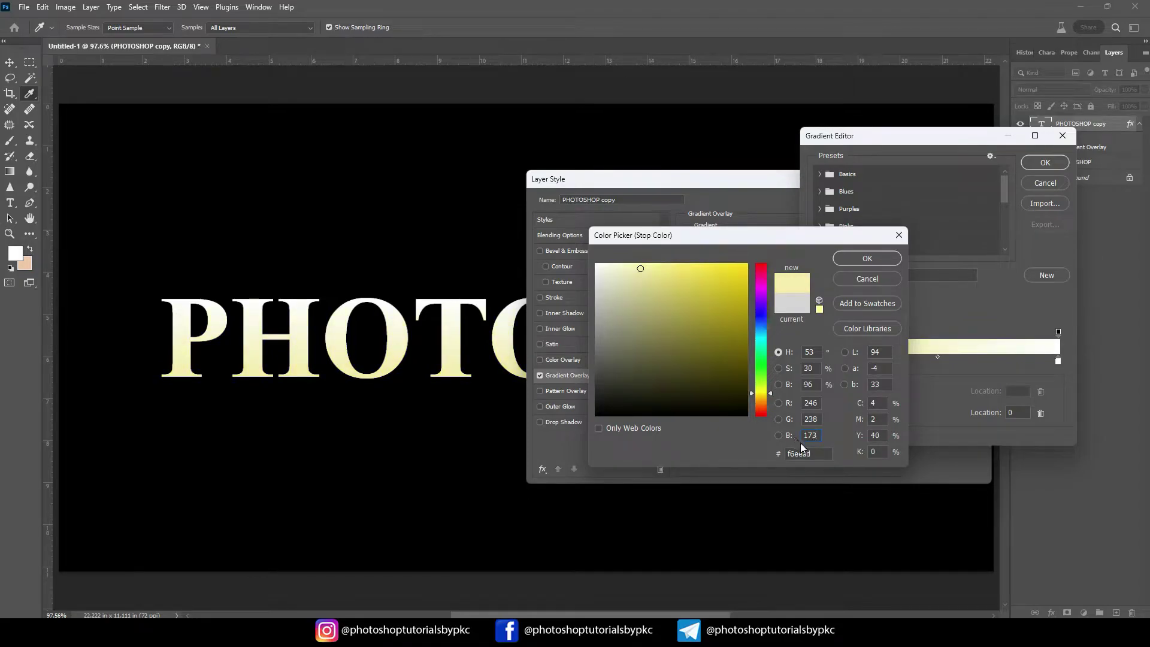
click(853, 260)
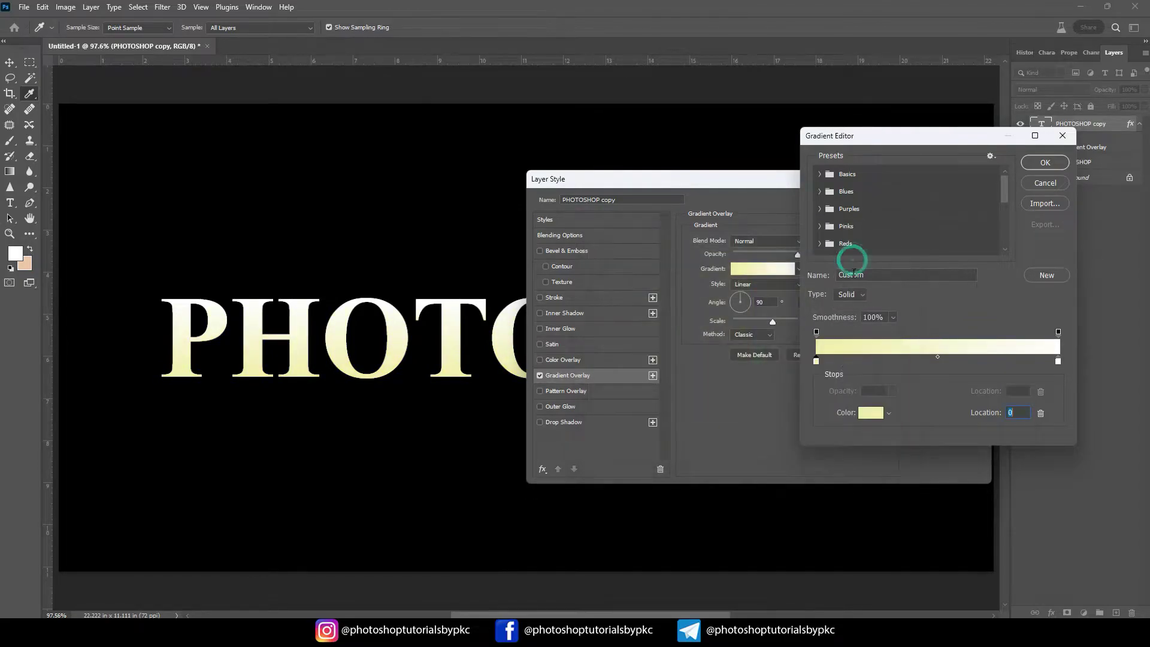
Step: Make the right gradient stop a muted gold, R193 G172 B81
double_click(1057, 361)
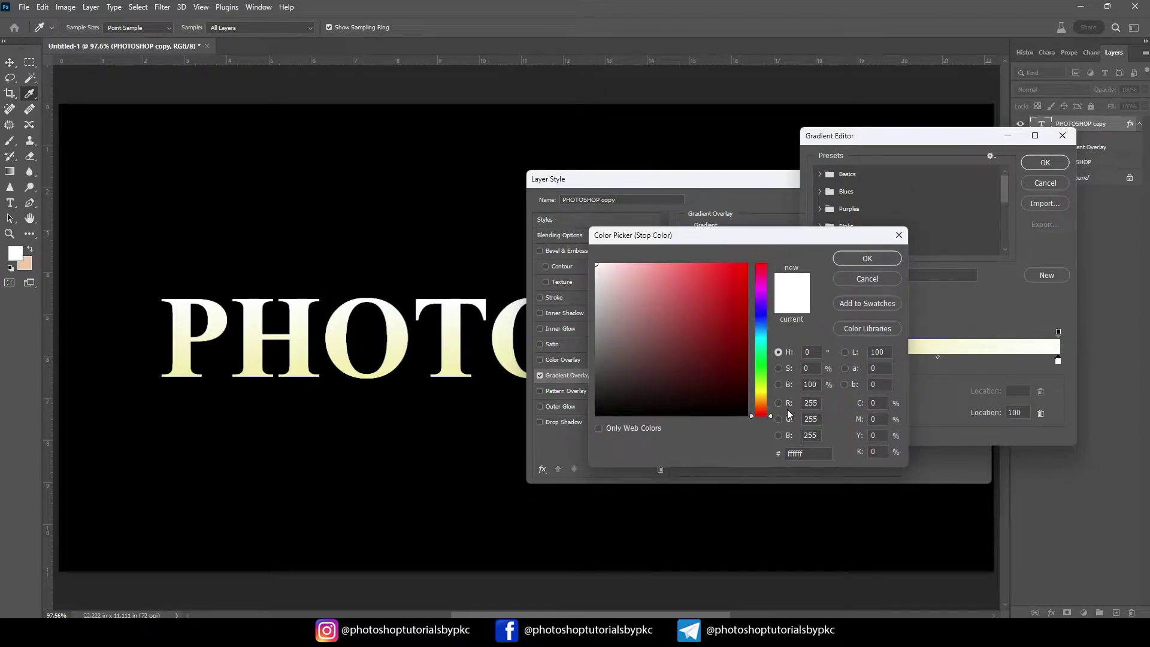
double_click(812, 403)
text(193)
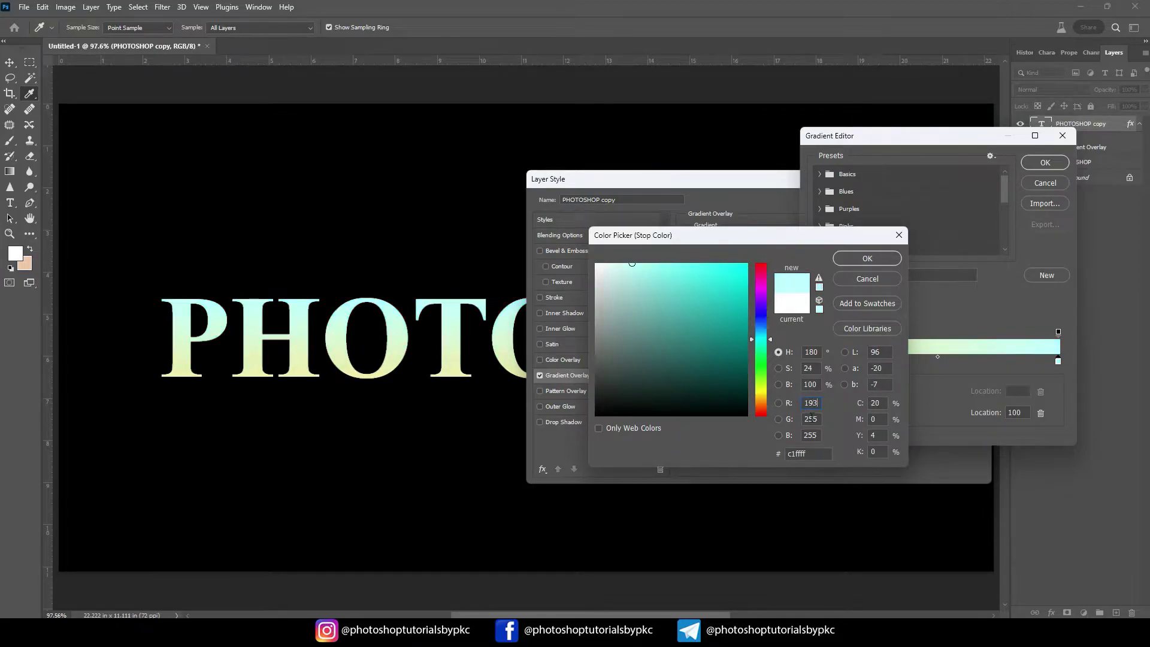
click(812, 419)
text(1)
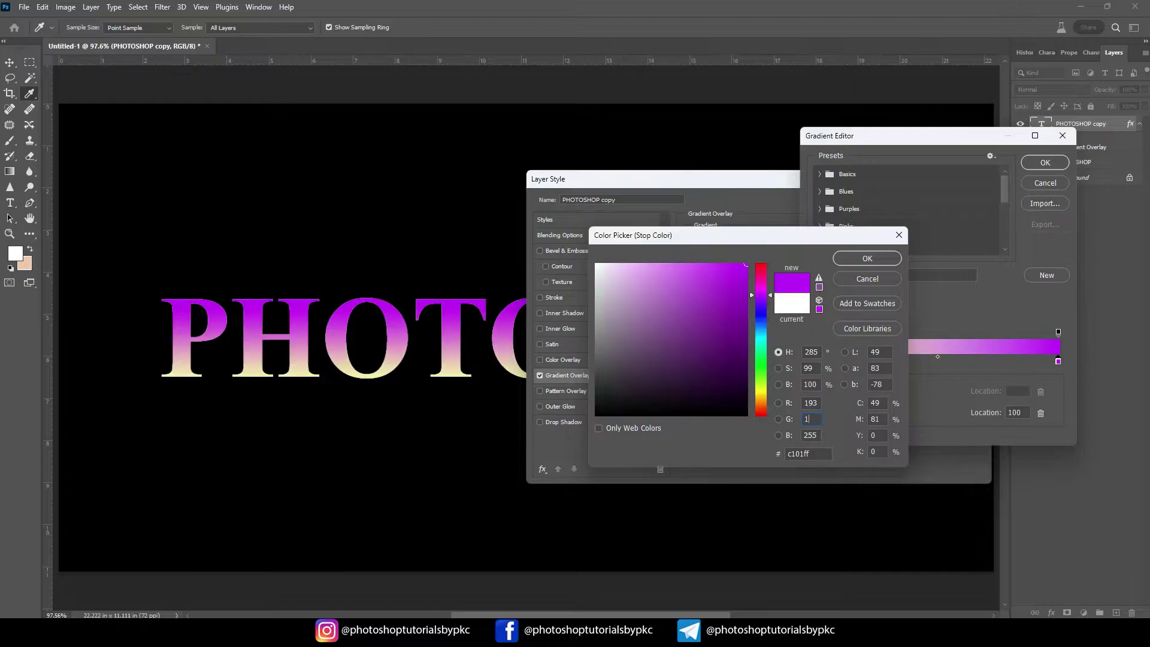
text(72)
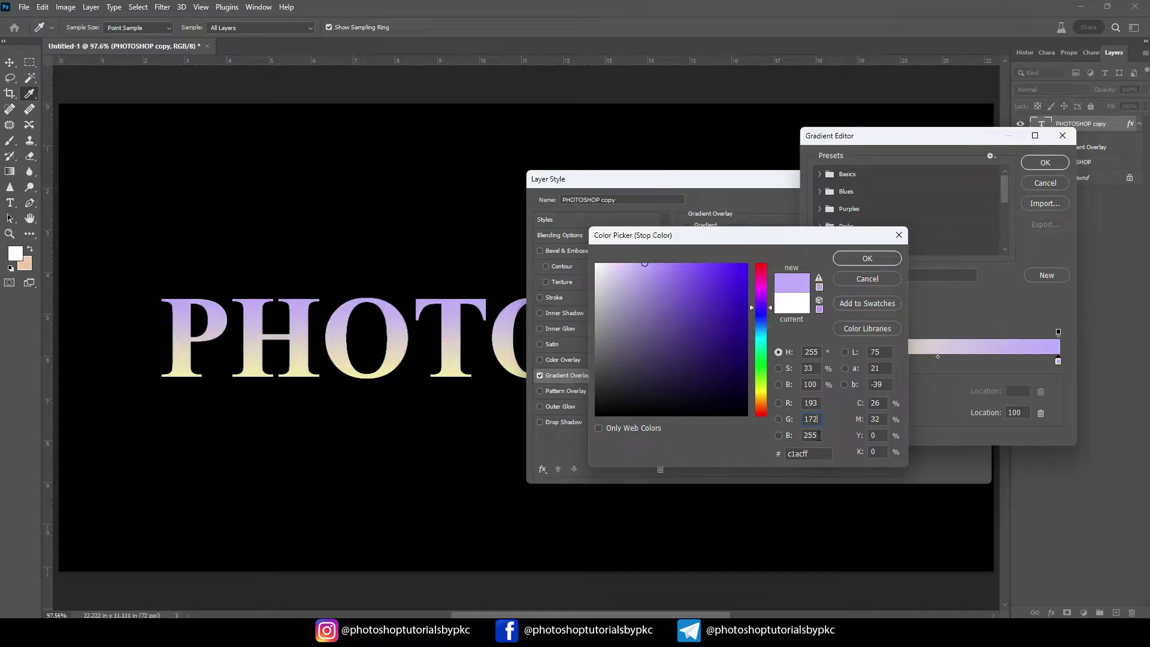
double_click(818, 435)
text(8)
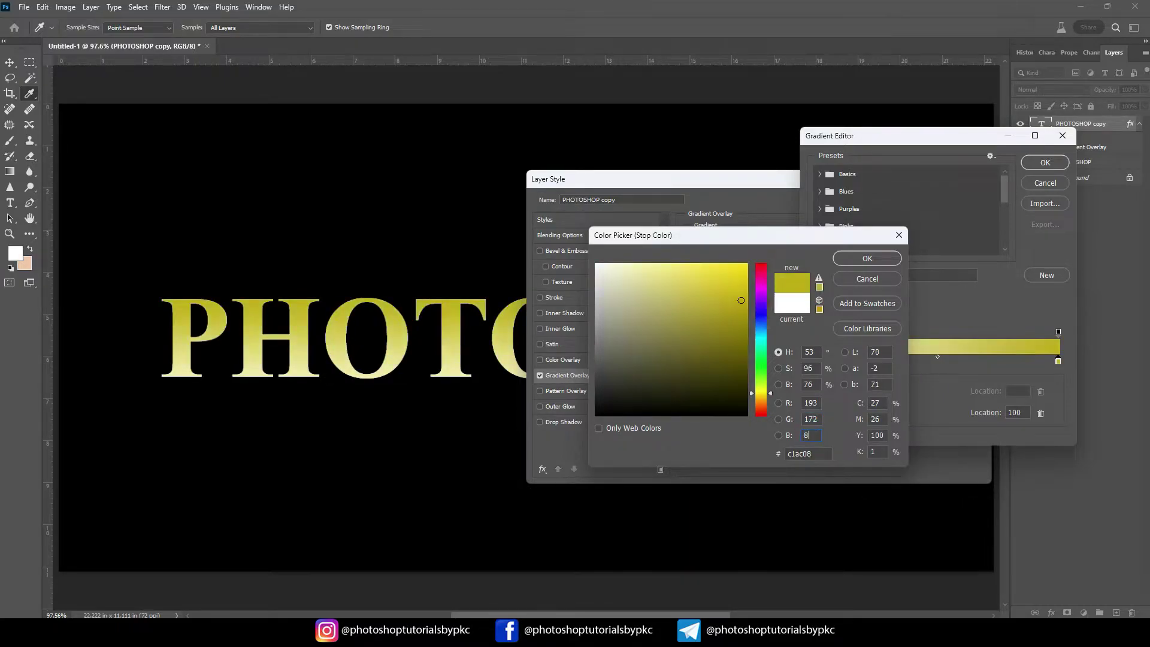
text(1)
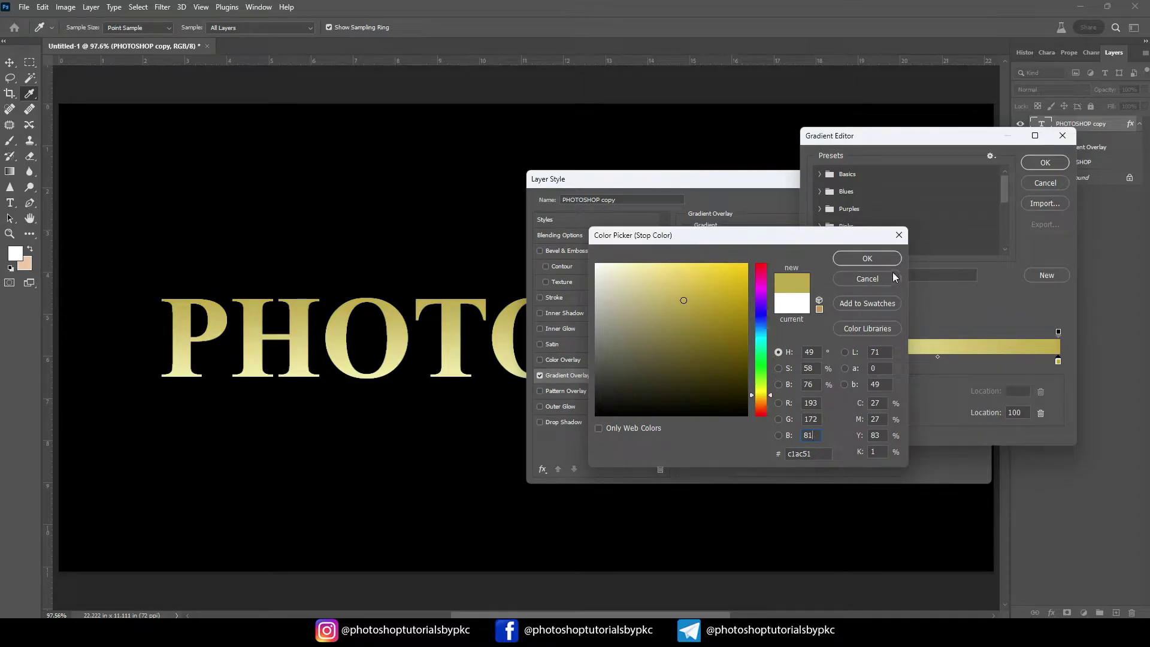
click(875, 257)
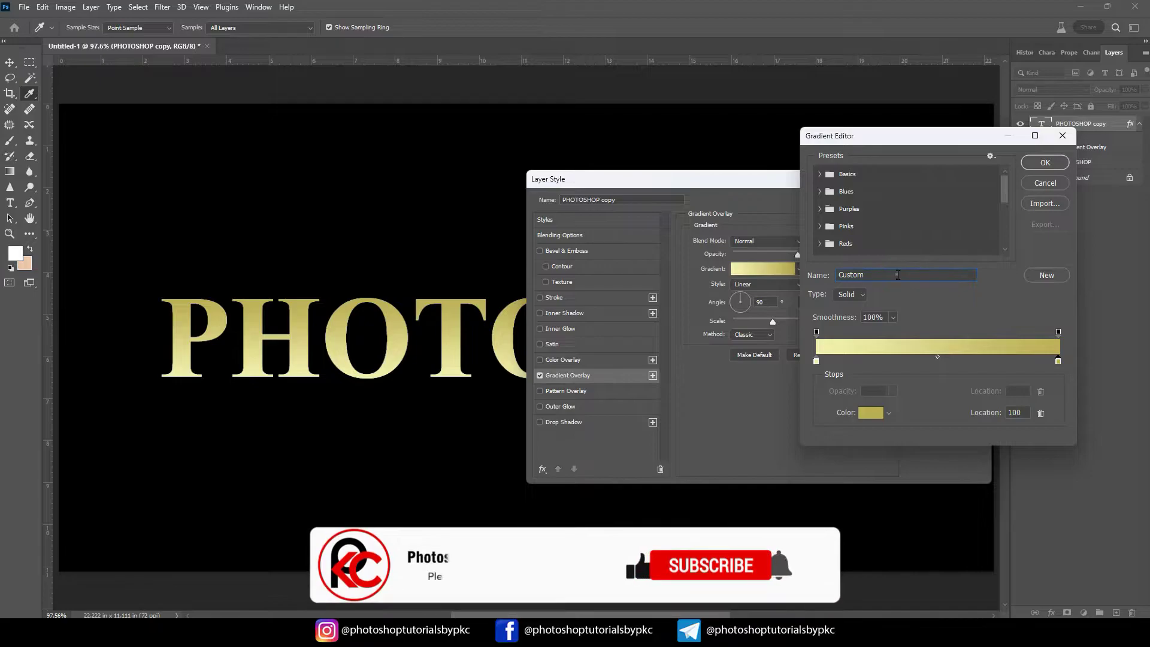
Step: Save the gradient as the 'Gold Color' preset and set the overlay style to Reflected
drag(898, 275, 820, 273)
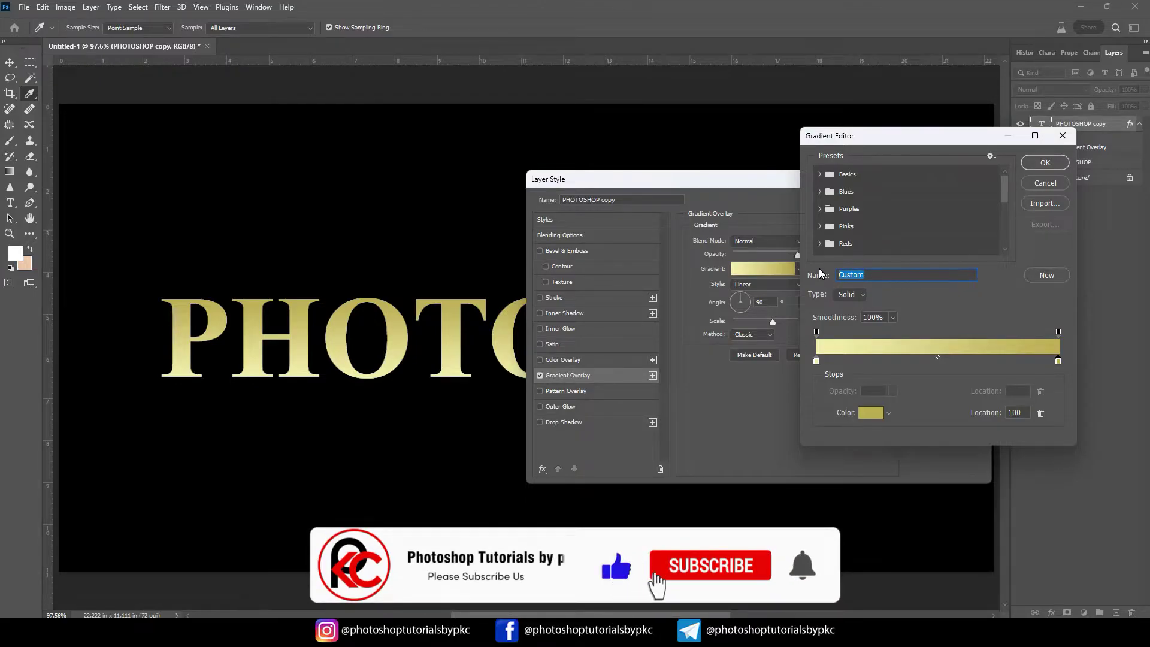
text(Gold C)
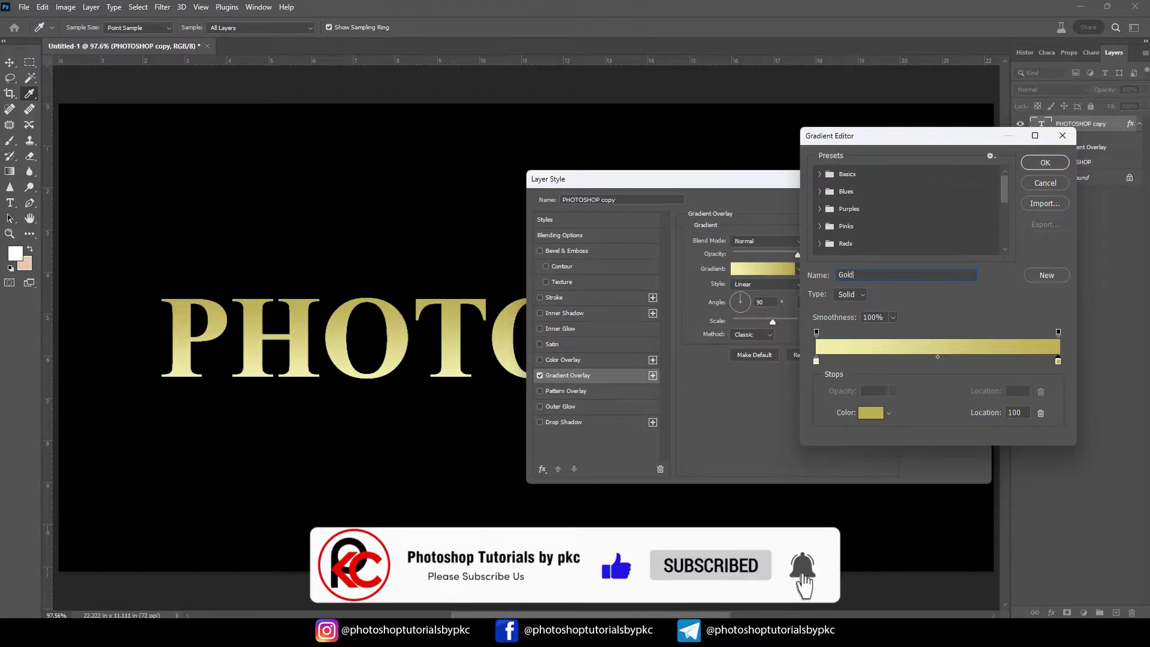
text(olo)
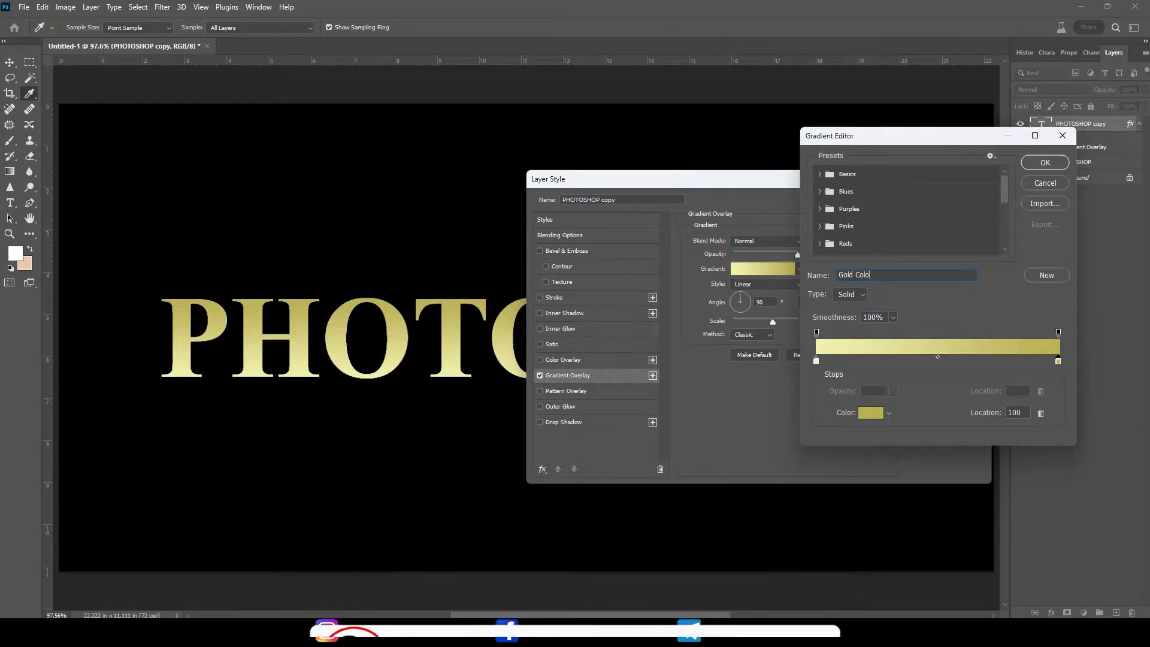
text(r)
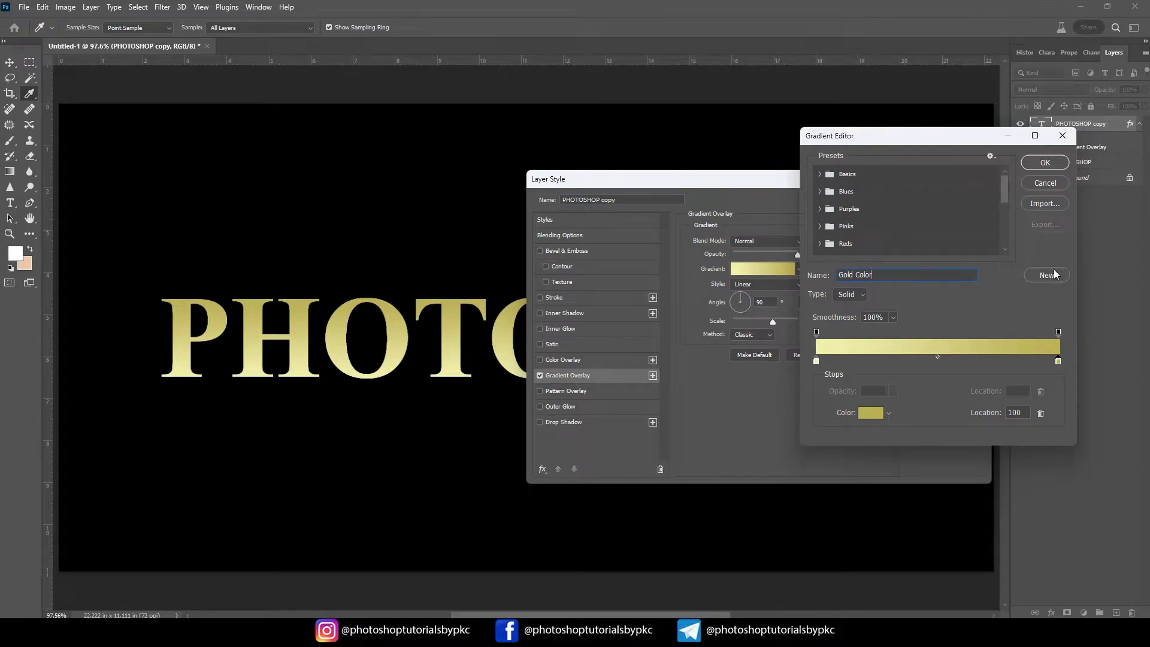
click(1051, 275)
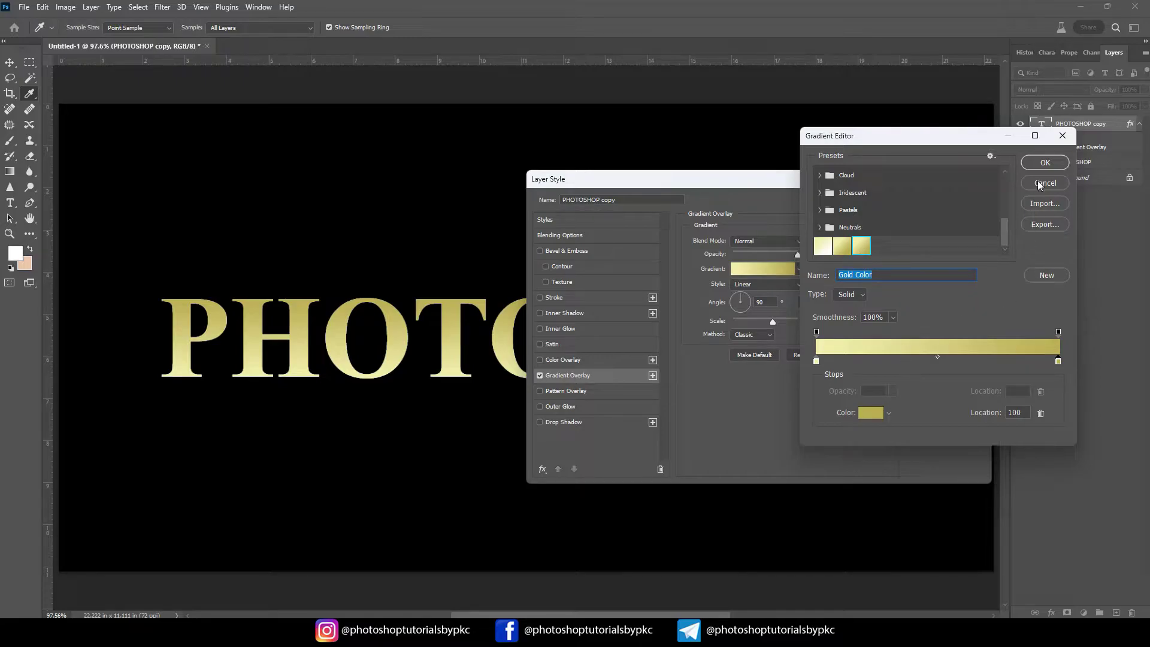
click(1039, 164)
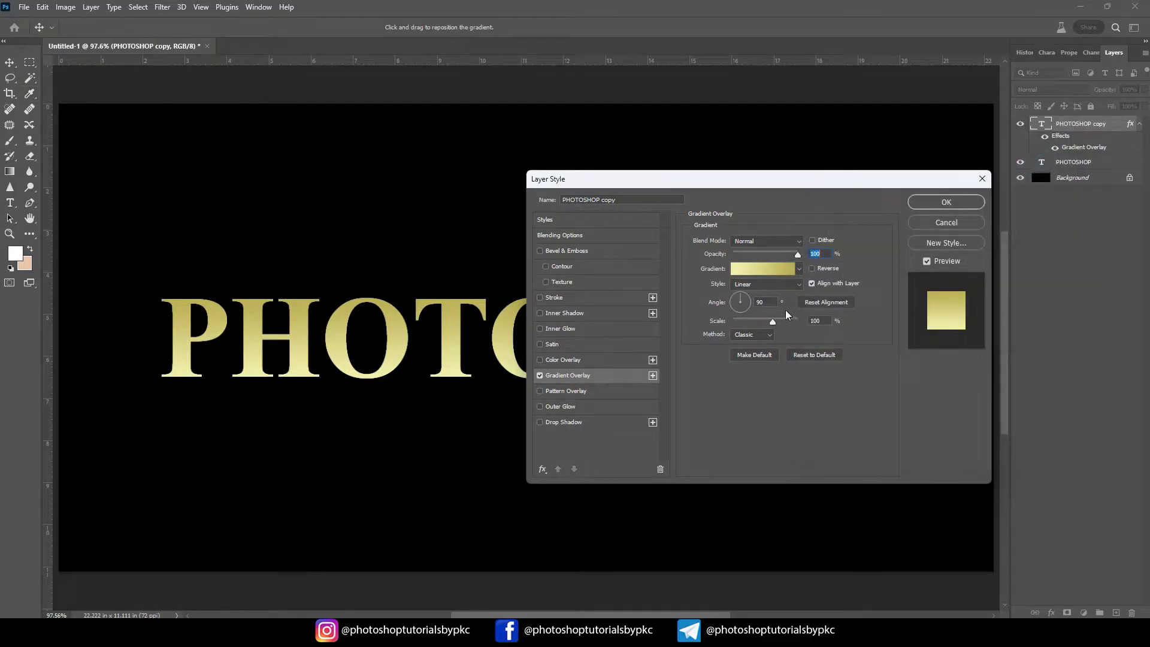
click(770, 284)
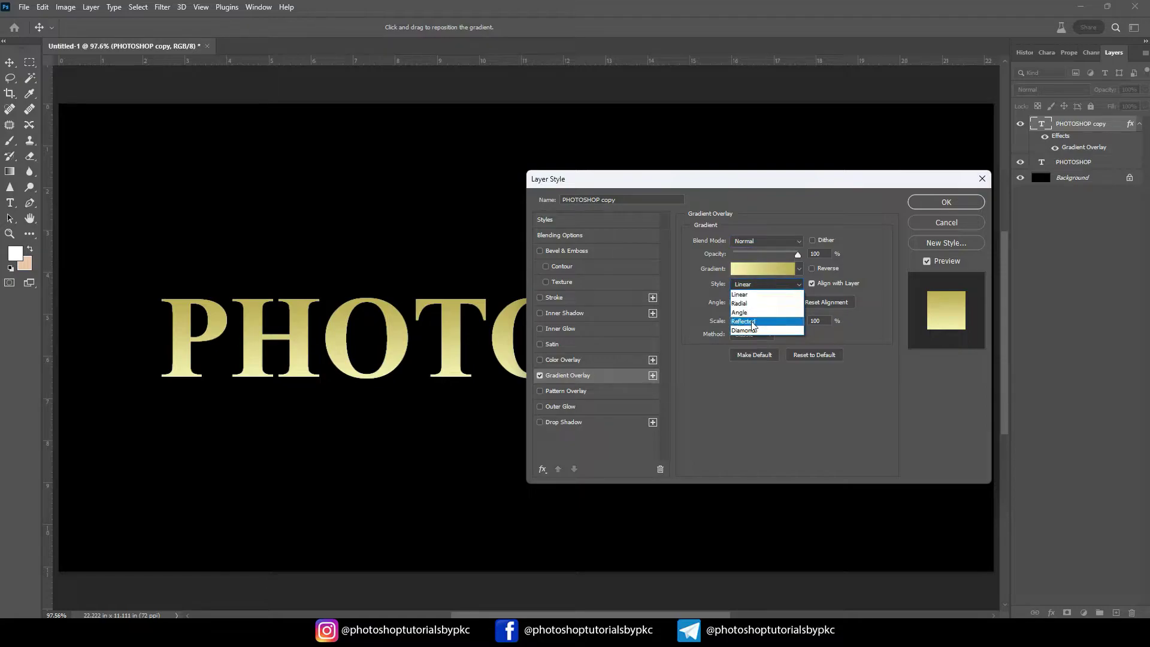
click(742, 322)
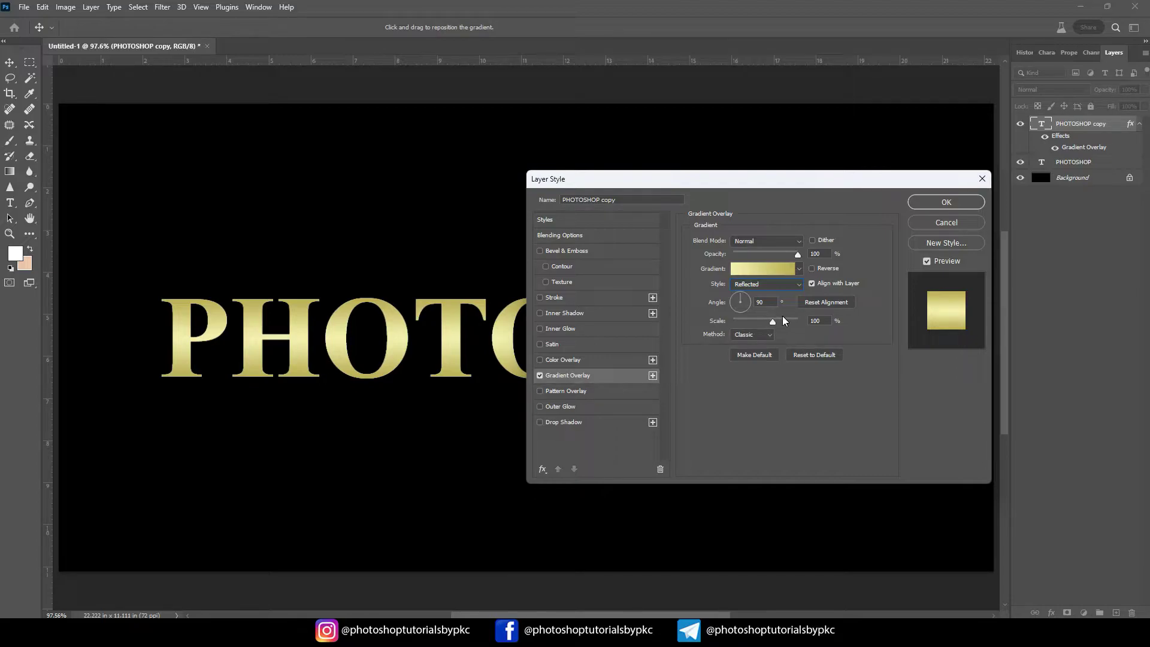
Step: Enable Bevel & Emboss with Chisel Hard technique and the multi-ringed gloss contour
click(538, 251)
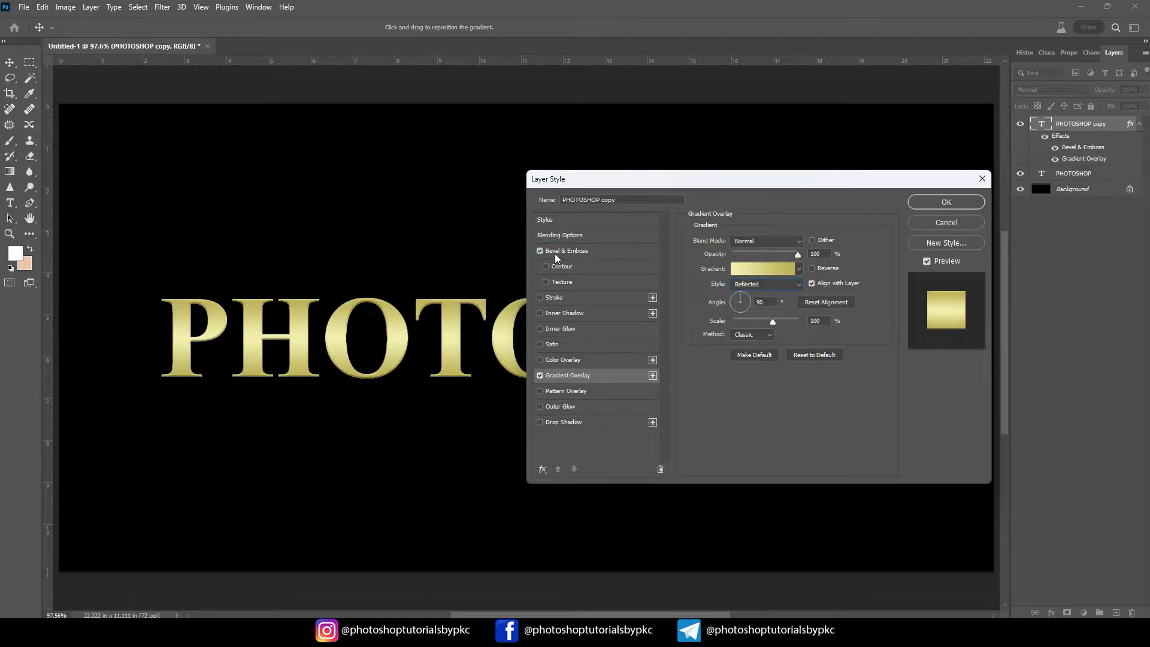
click(568, 252)
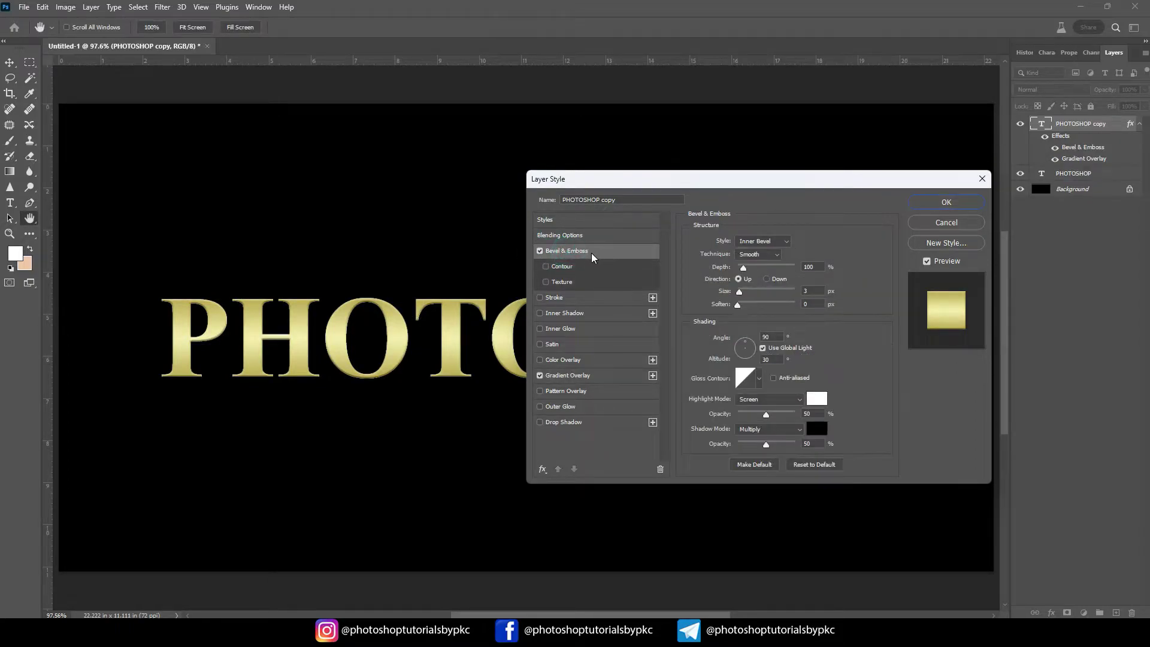
click(777, 256)
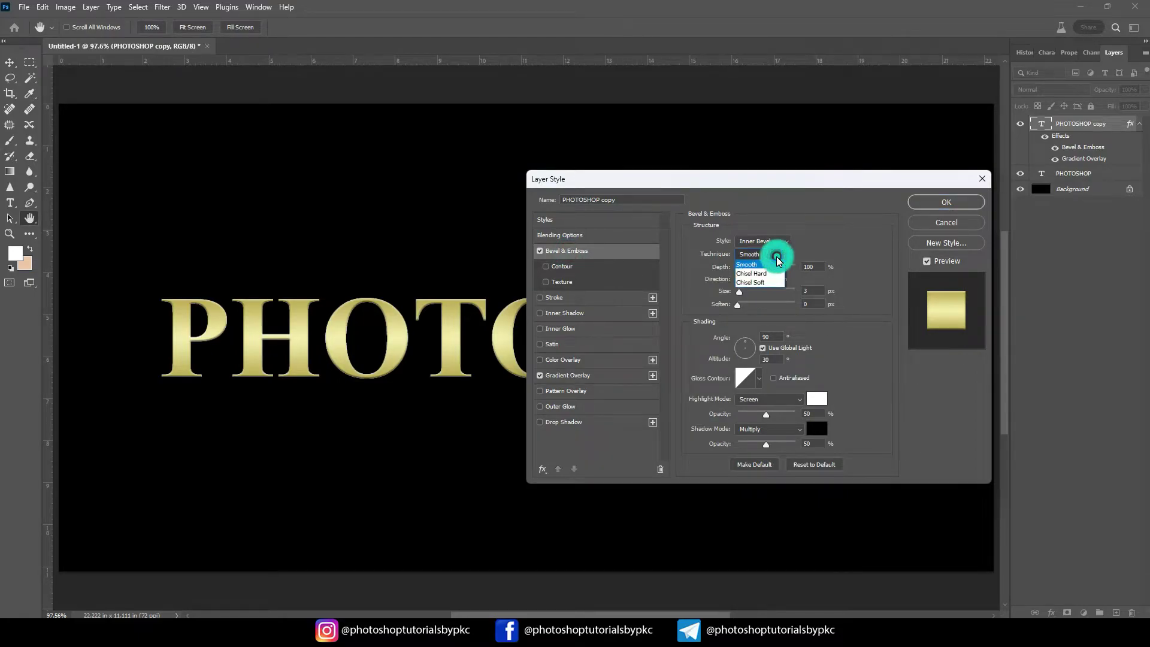
click(757, 273)
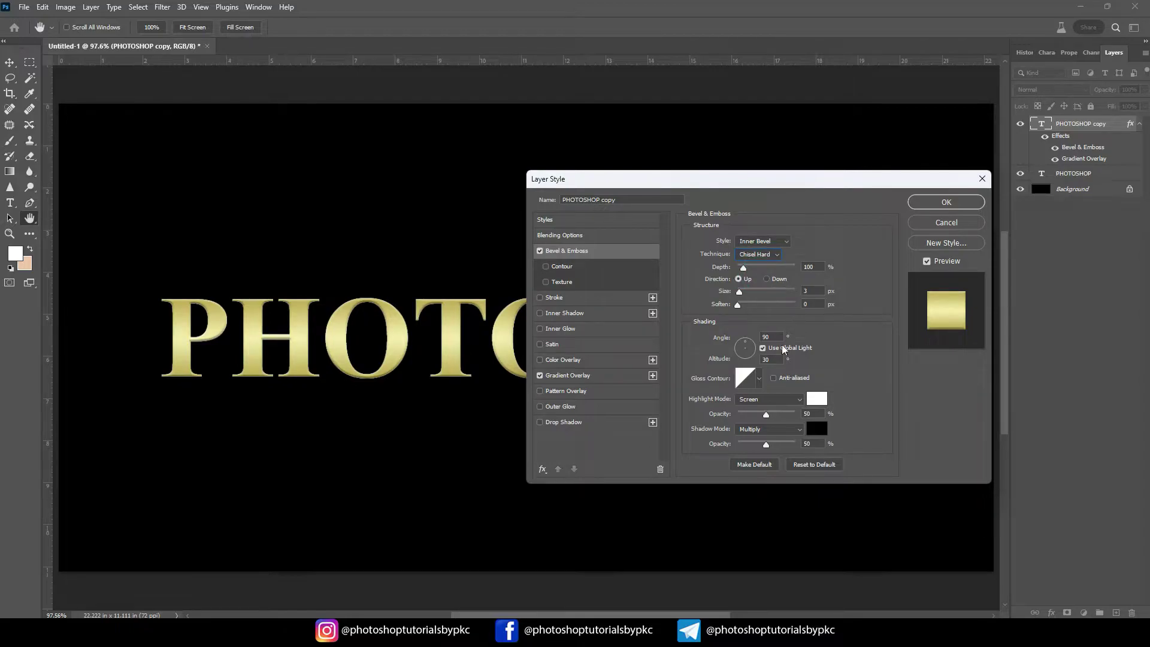
click(759, 380)
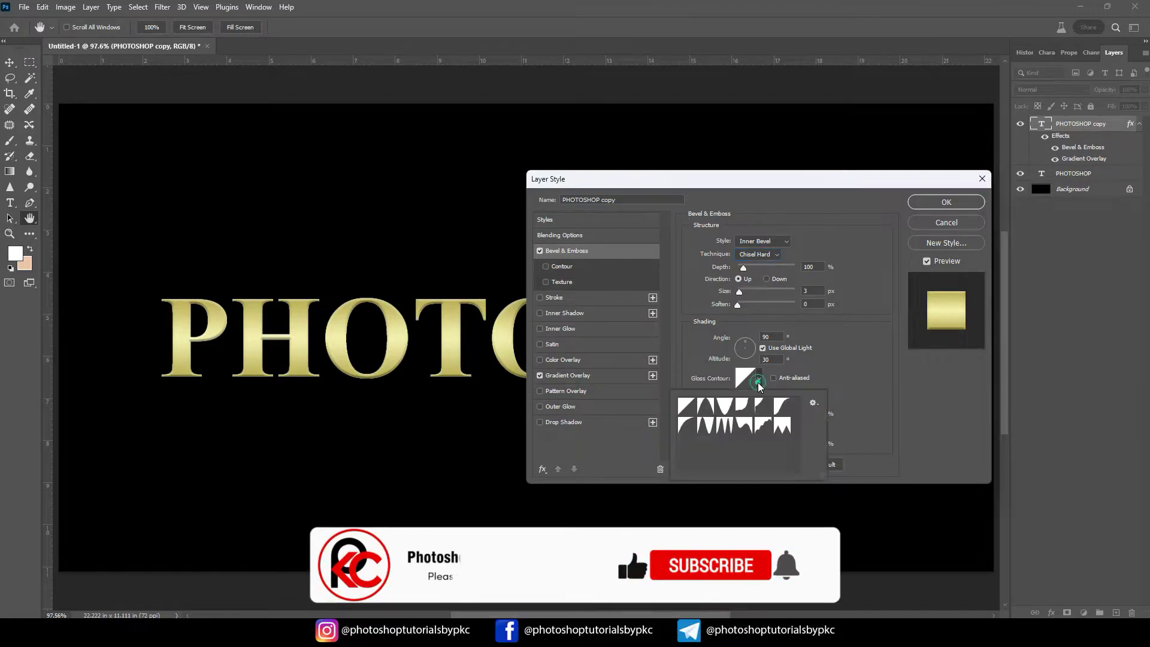
click(725, 426)
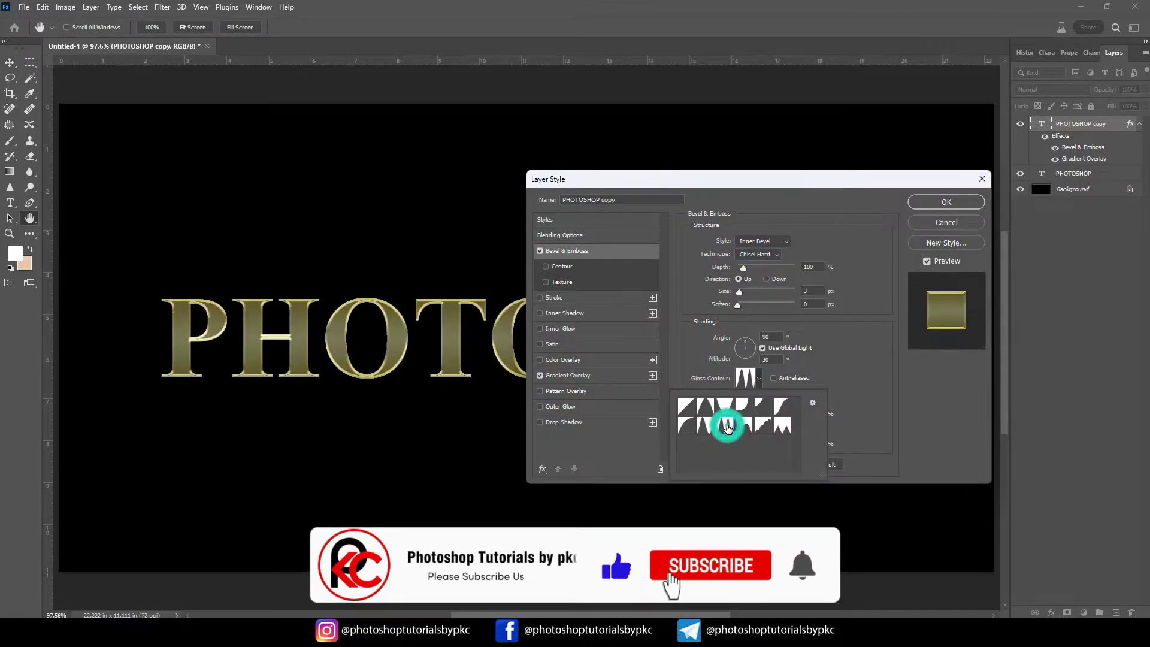
Step: Set the light angle to 120°, turn on anti-aliasing, and set highlight and shadow opacity to 75%
click(775, 336)
drag(780, 337, 762, 335)
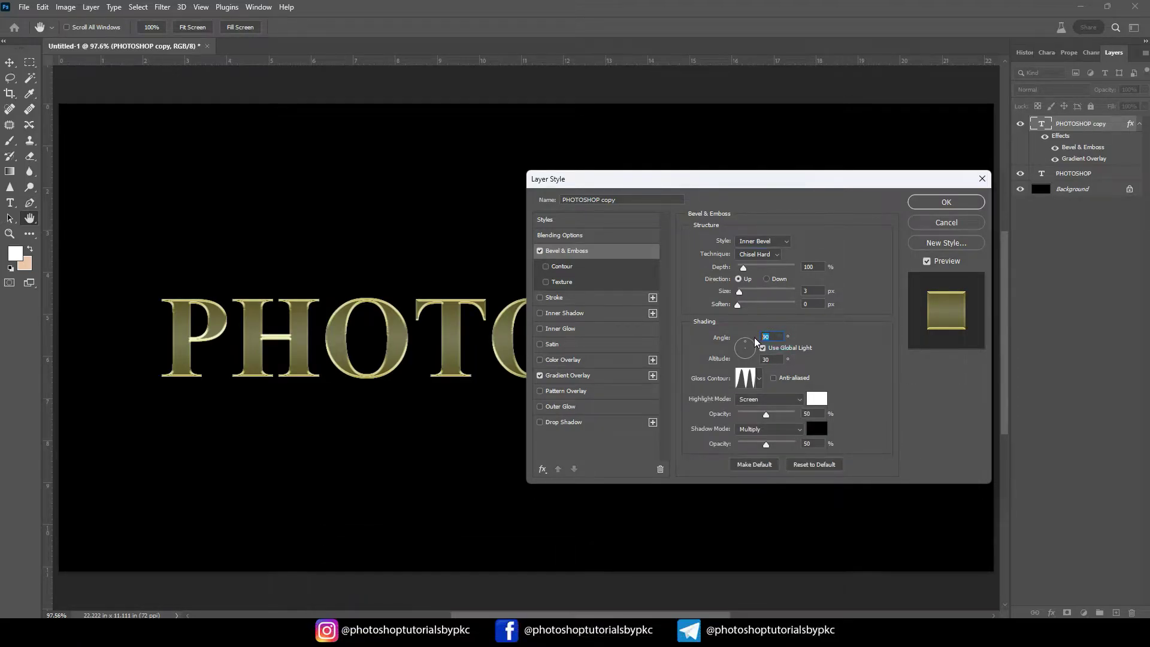
text(120)
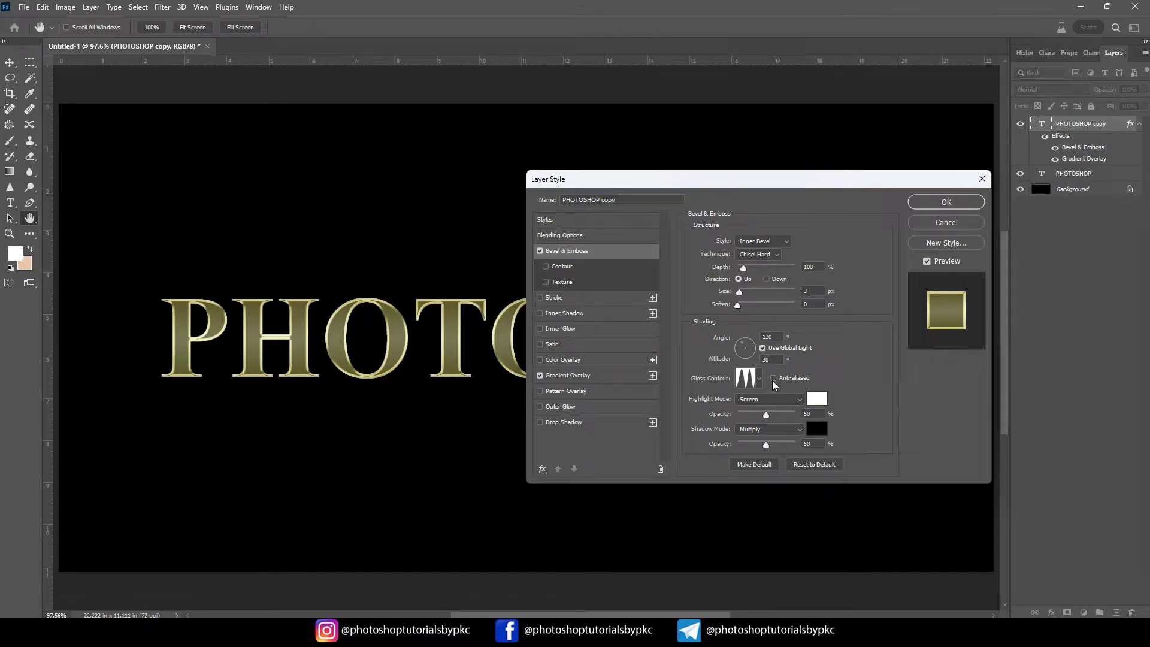
click(773, 378)
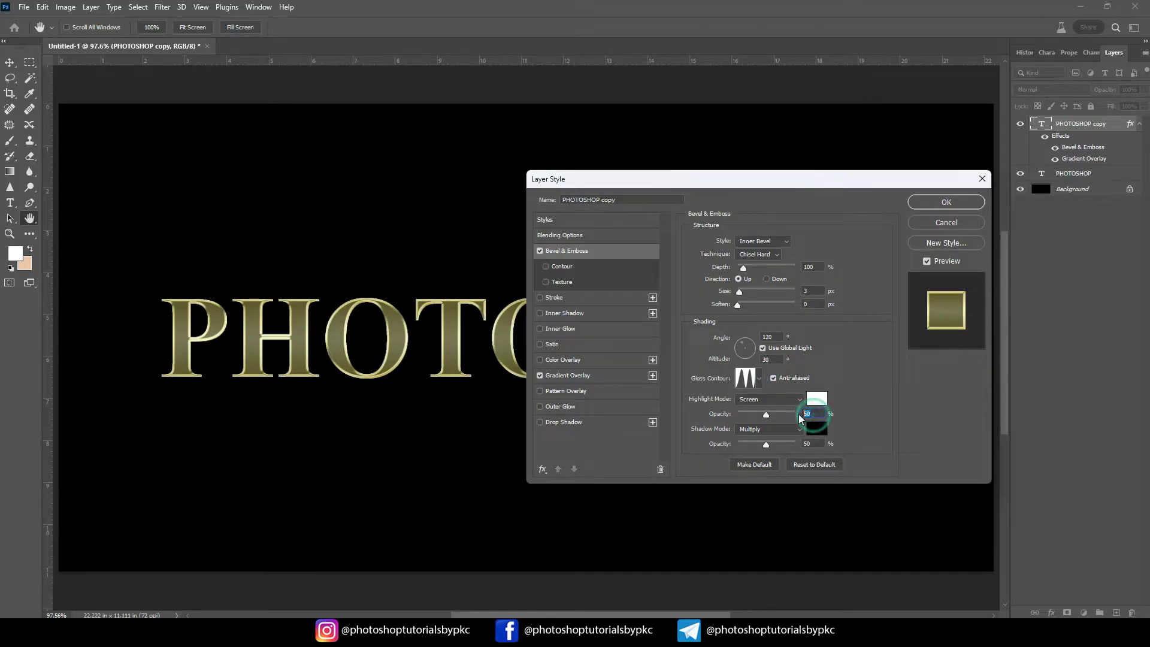
double_click(807, 413)
text(75)
double_click(818, 446)
text(7)
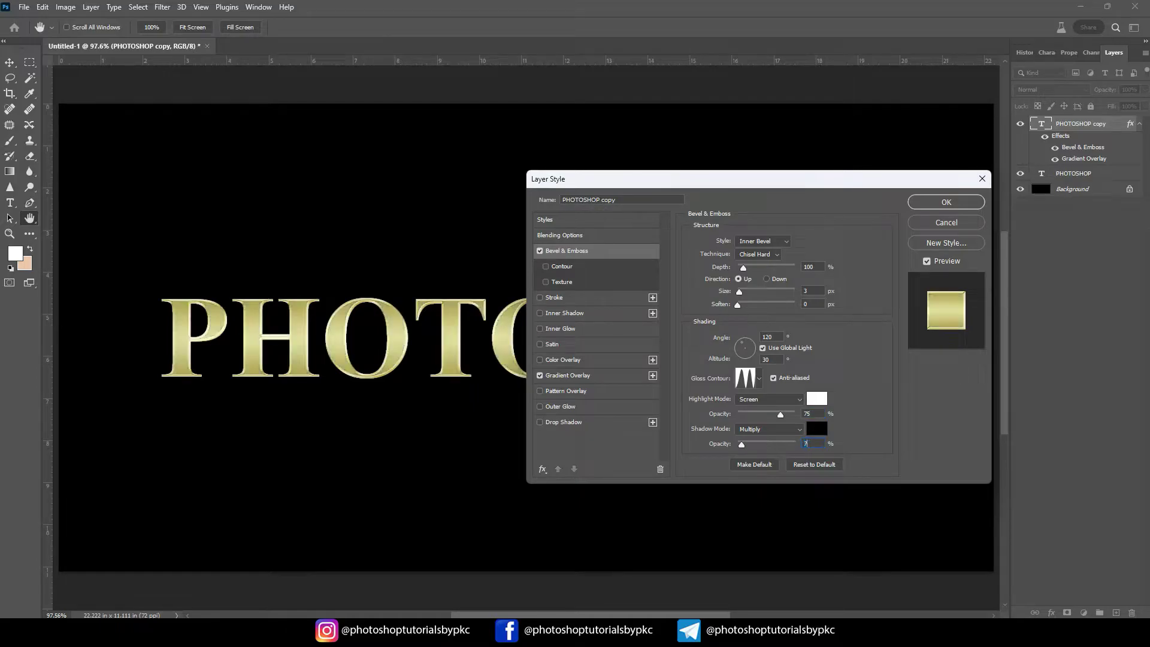
text(5)
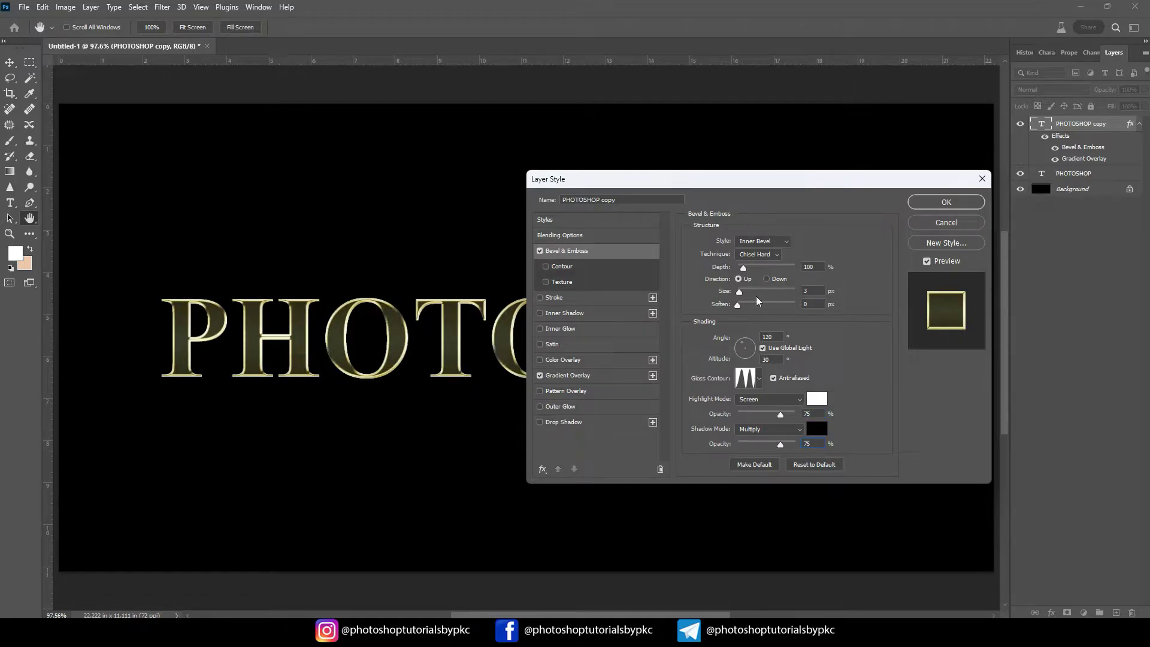
Step: Inspect the bevel up close and nudge its Size upward with the arrow keys
ctrl+click(441, 313)
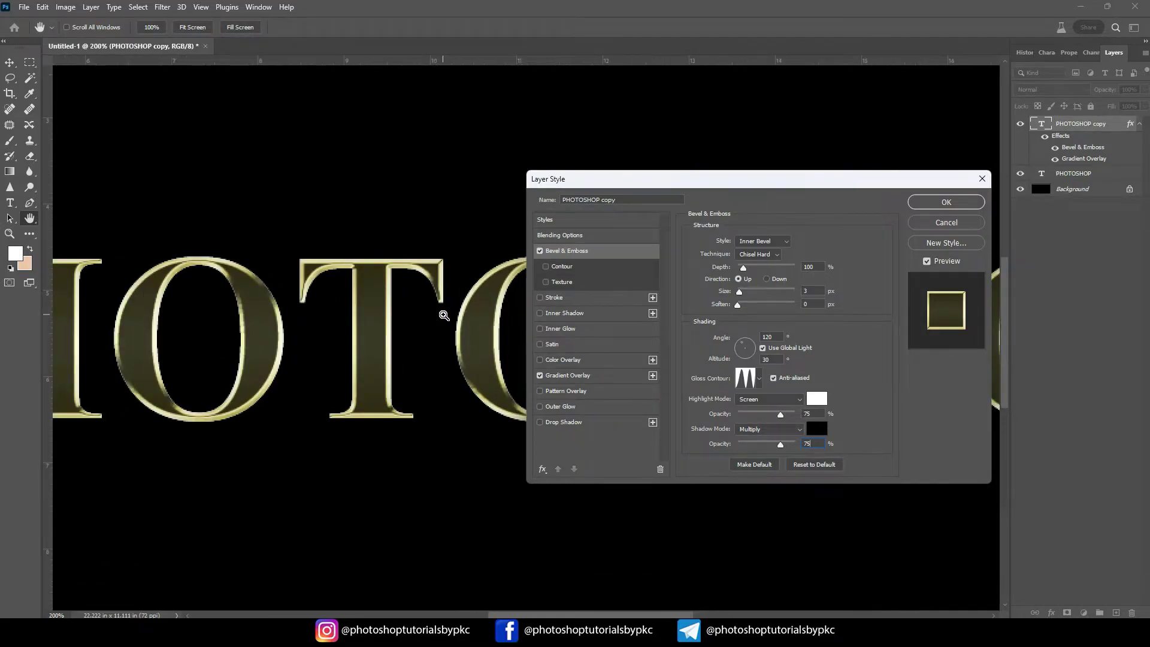
alt+click(444, 315)
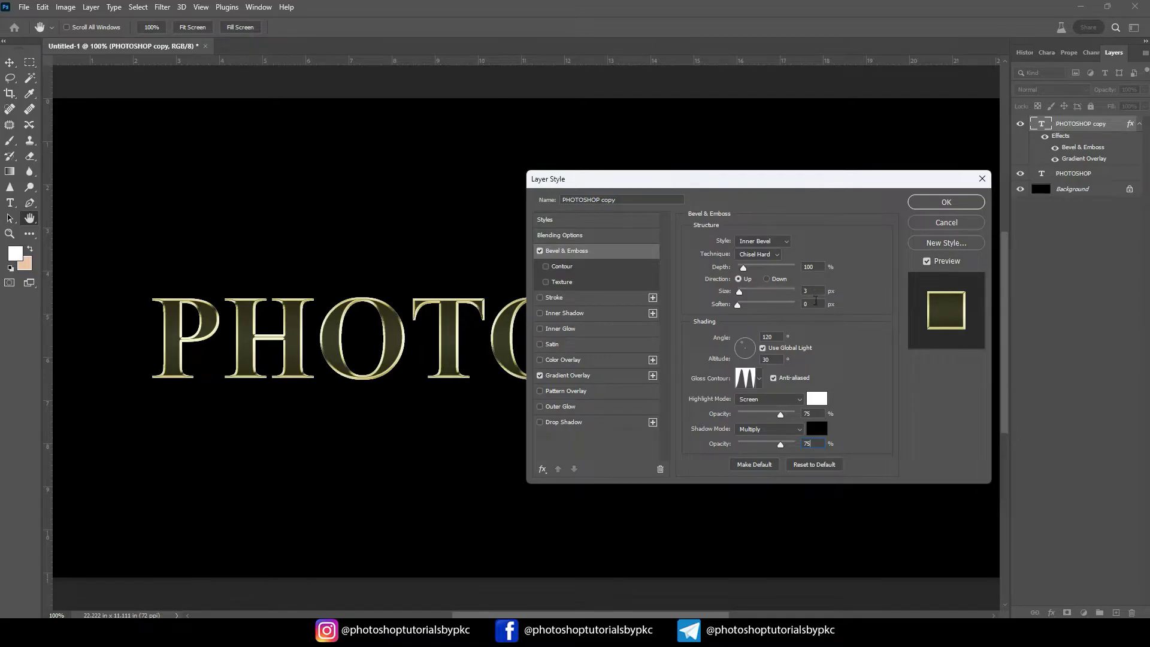
double_click(815, 291)
key(shift+Up)
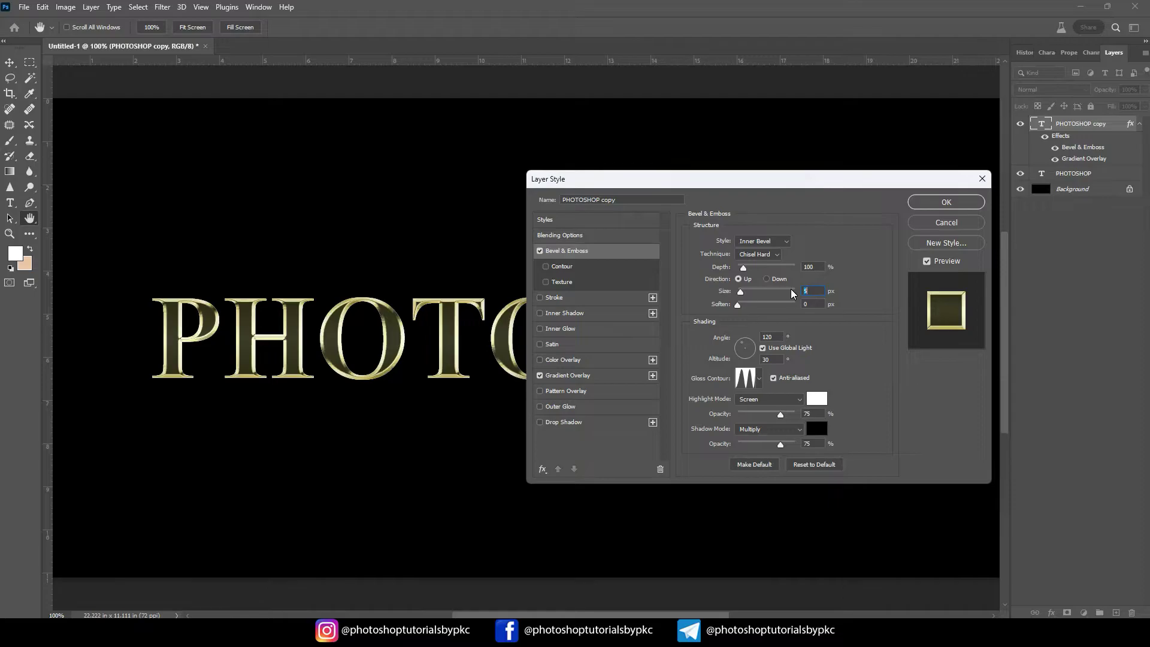
key(Up)
key(Up)
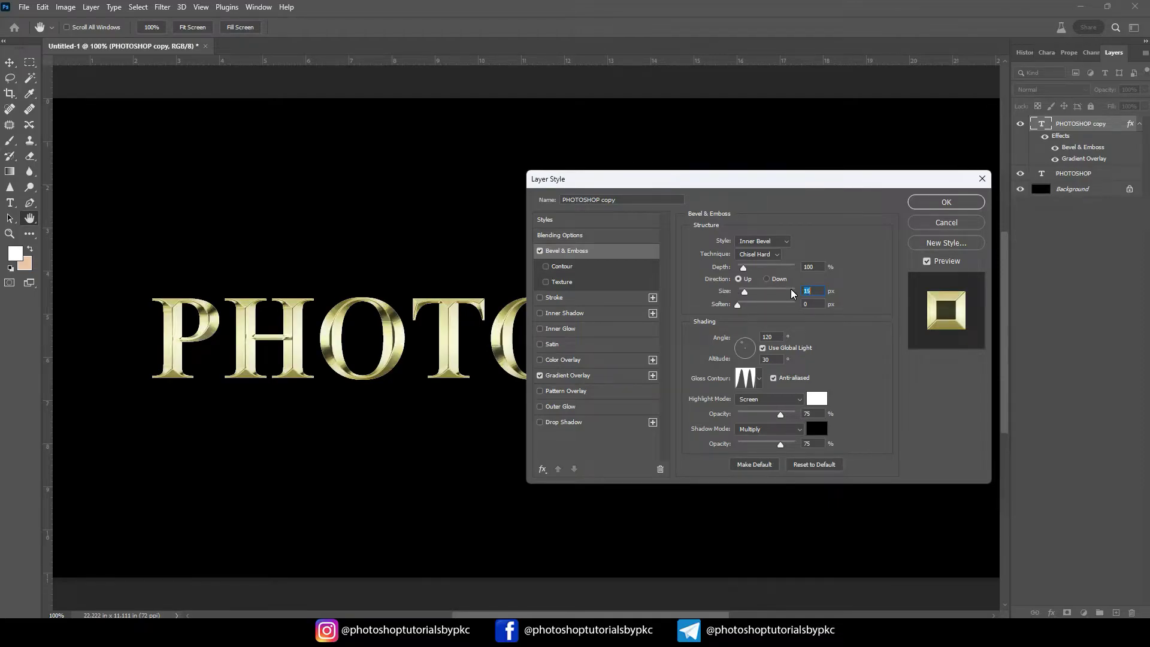
key(Up)
key(Up)
mouse_move(706, 181)
mouse_down()
mouse_move(747, 391)
mouse_move(664, 222)
mouse_up()
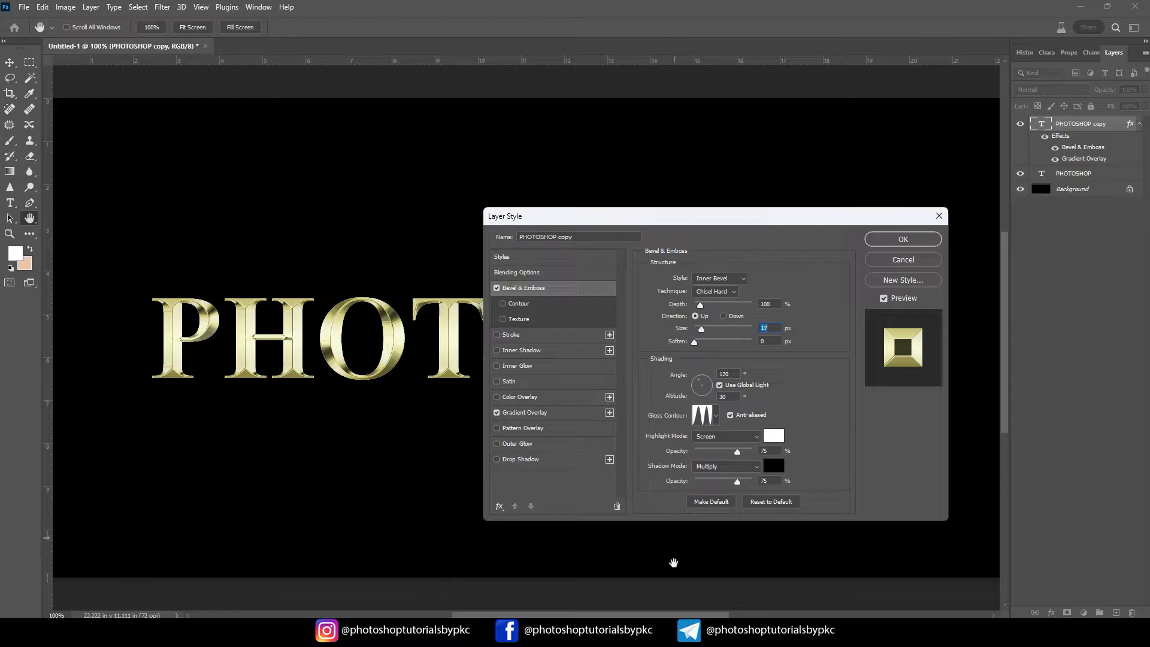
Step: Set the bevel Depth to 170% and raise its Size to 42 px
click(769, 305)
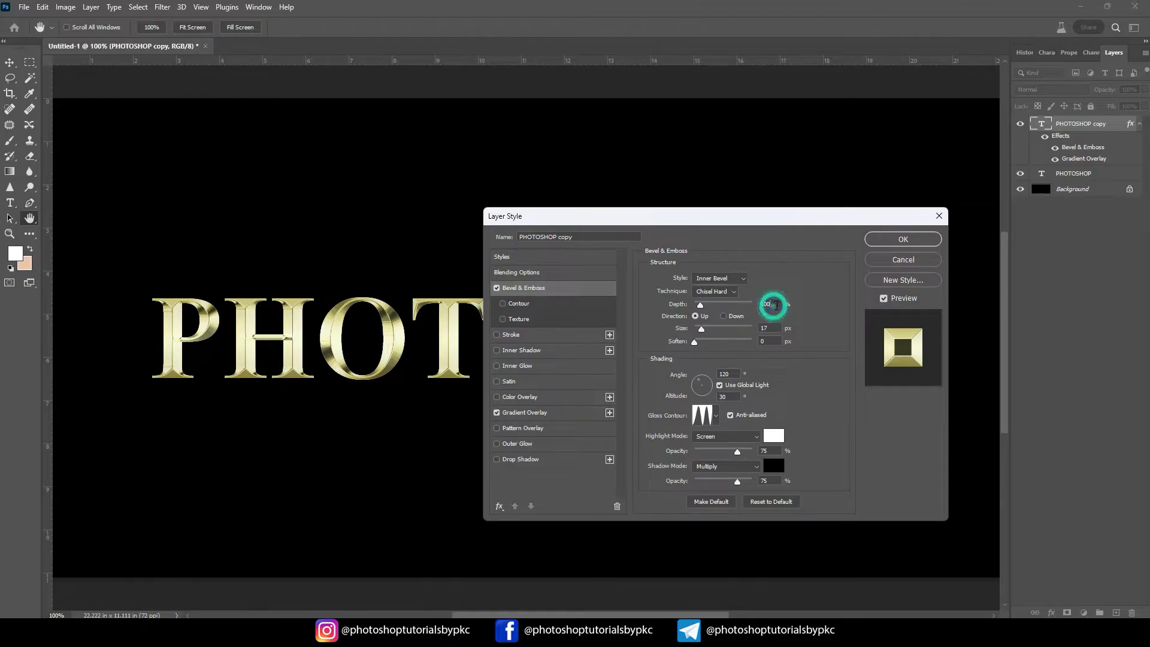
text(170)
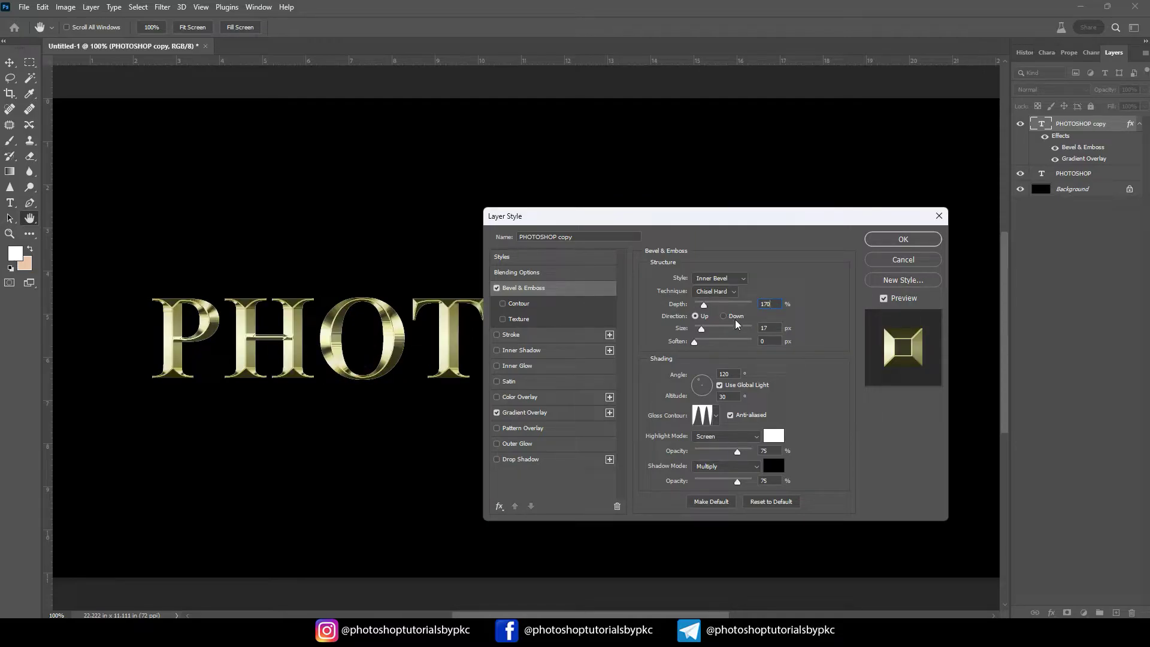
click(770, 328)
key(Up)
key(Up)
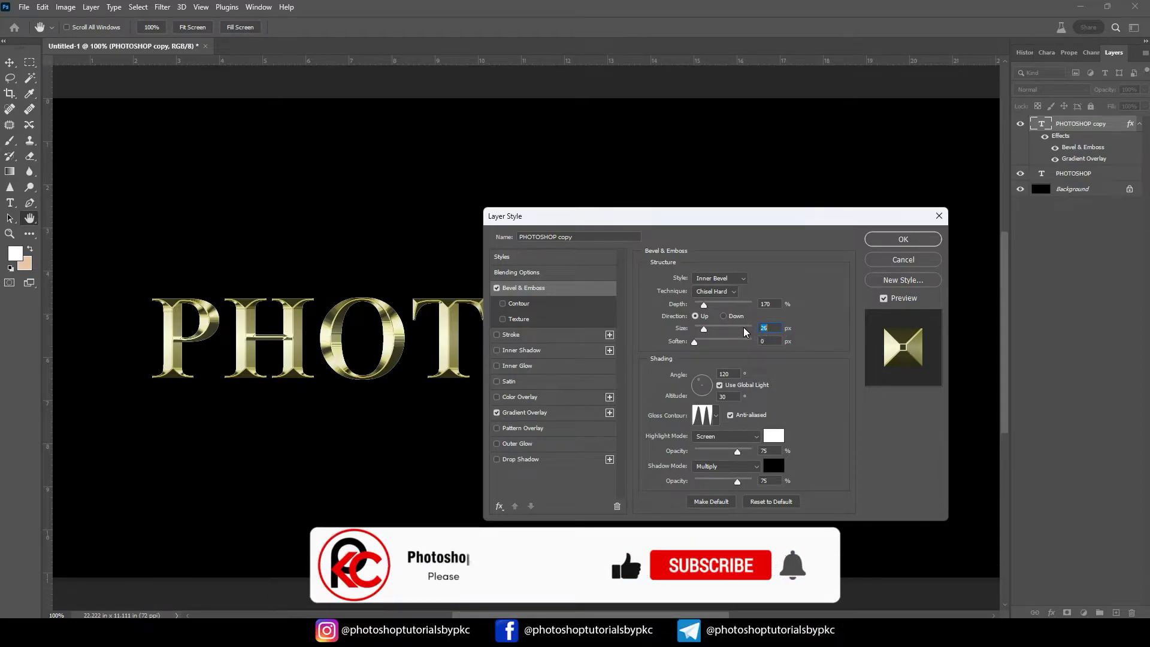
key(Up)
key(Up)
key(Up)
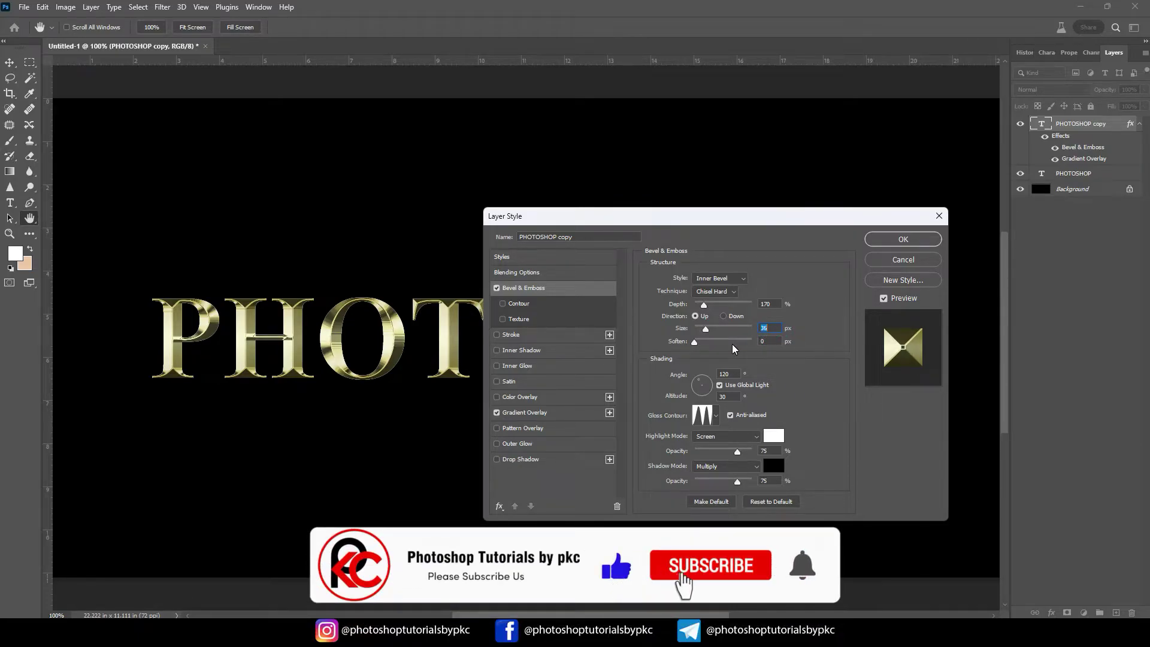
key(Up)
key(Up)
key(Up)
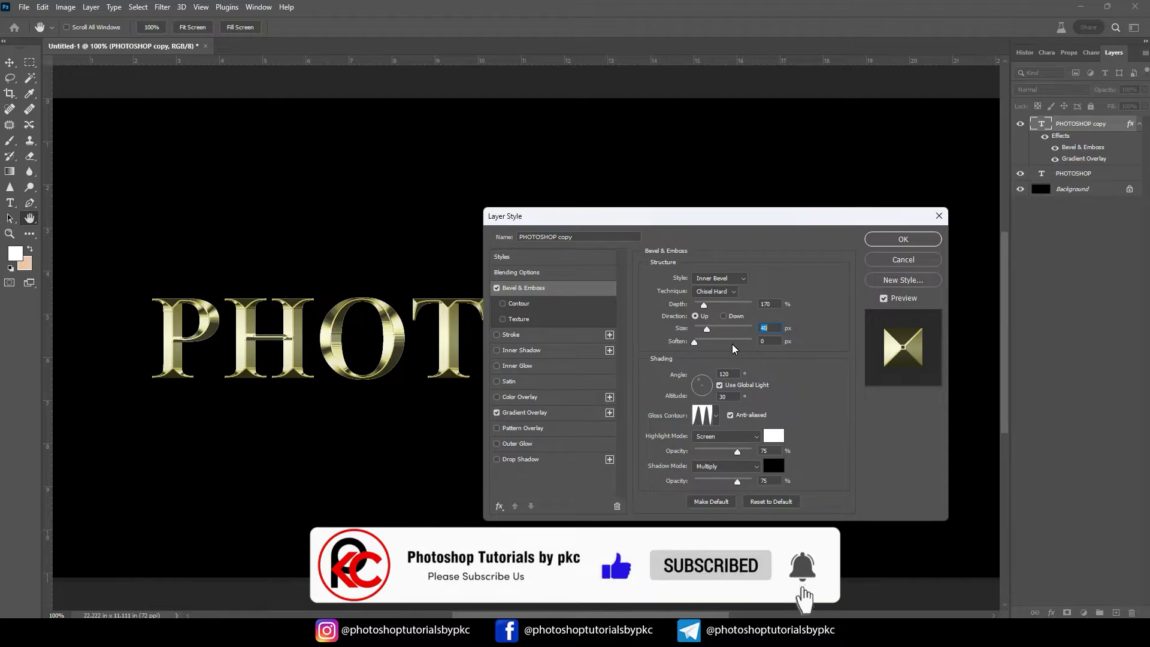
key(Up)
key(Up)
key(Up)
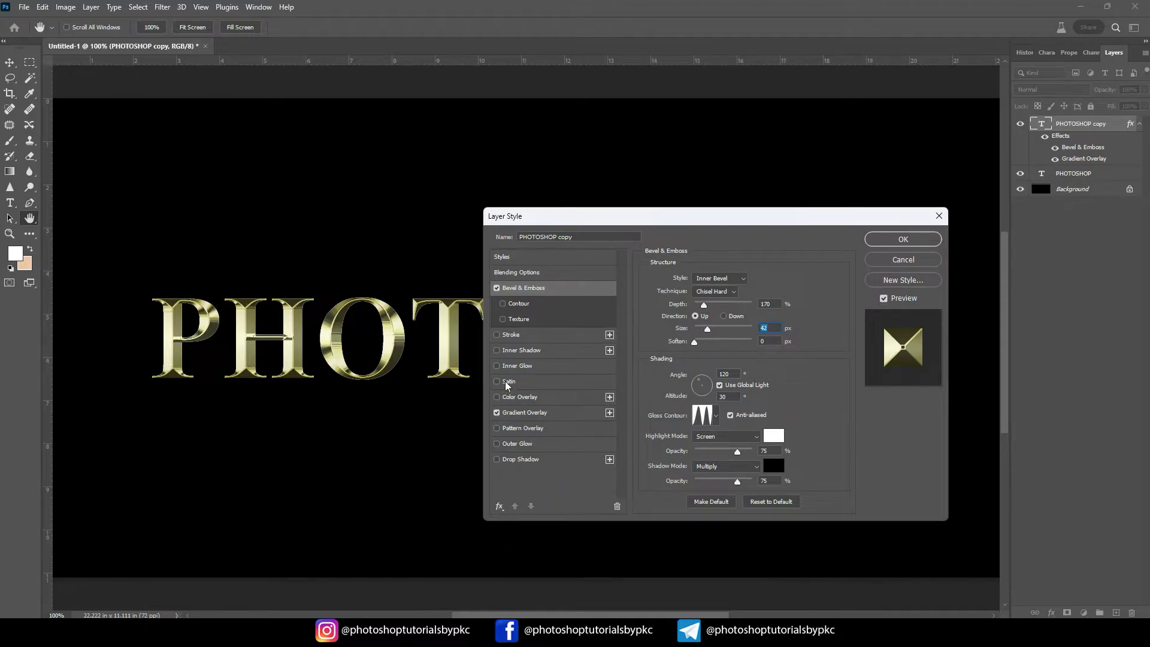
Step: Turn on Inner Glow with Multiply blend mode at 50% opacity
click(542, 359)
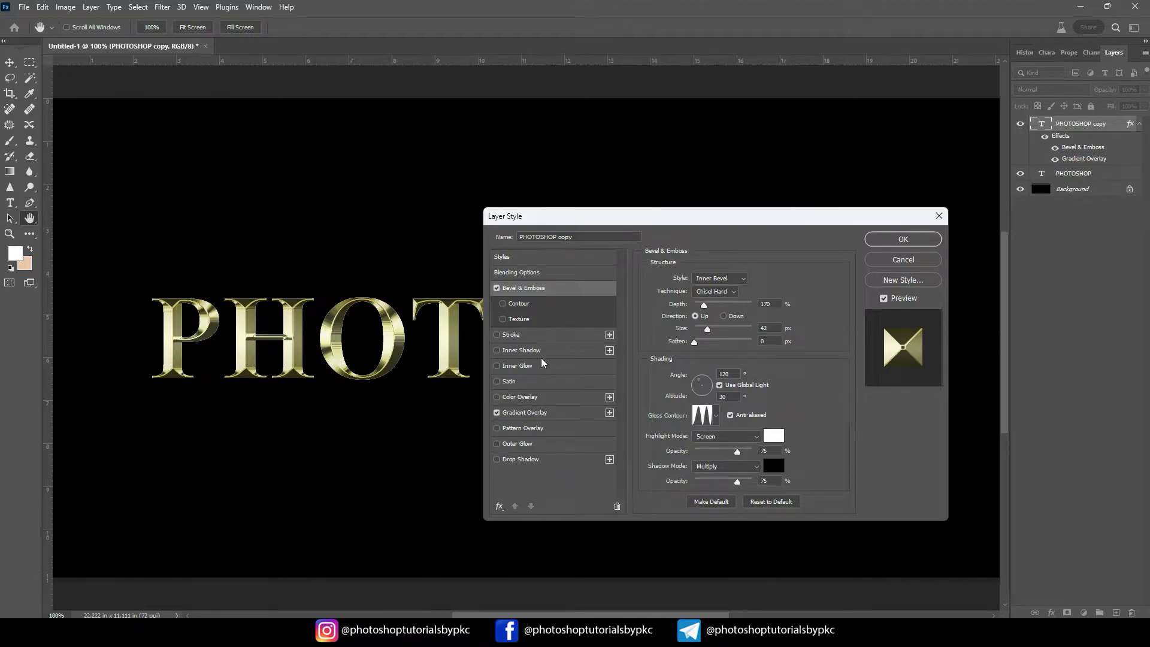
click(496, 365)
click(533, 367)
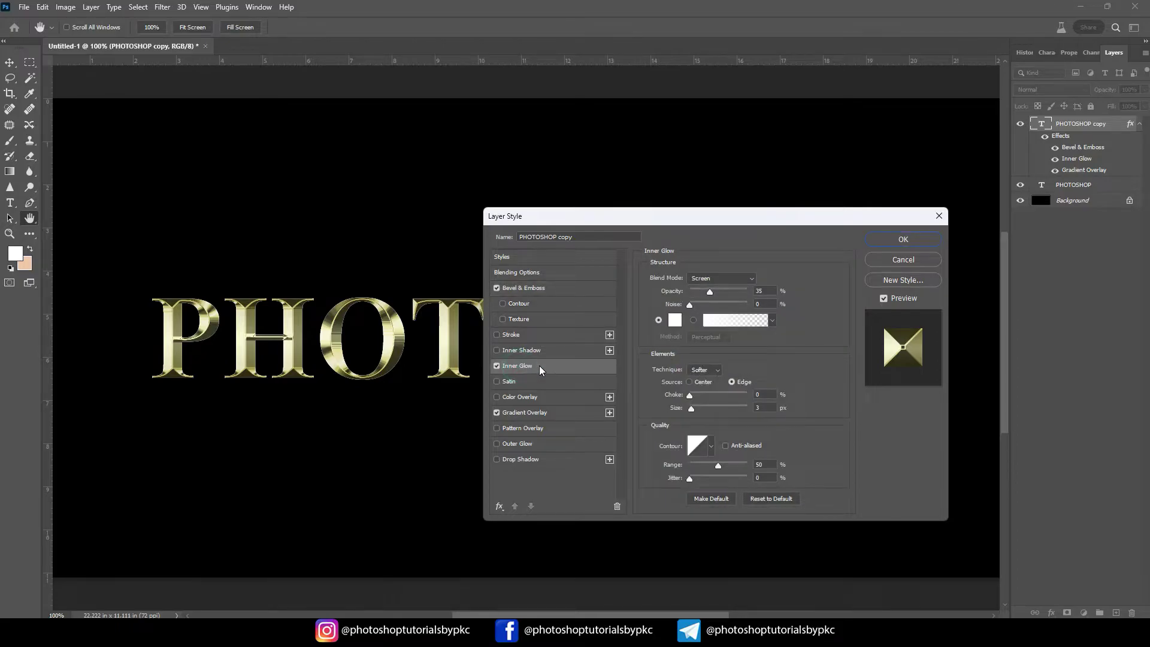
click(731, 276)
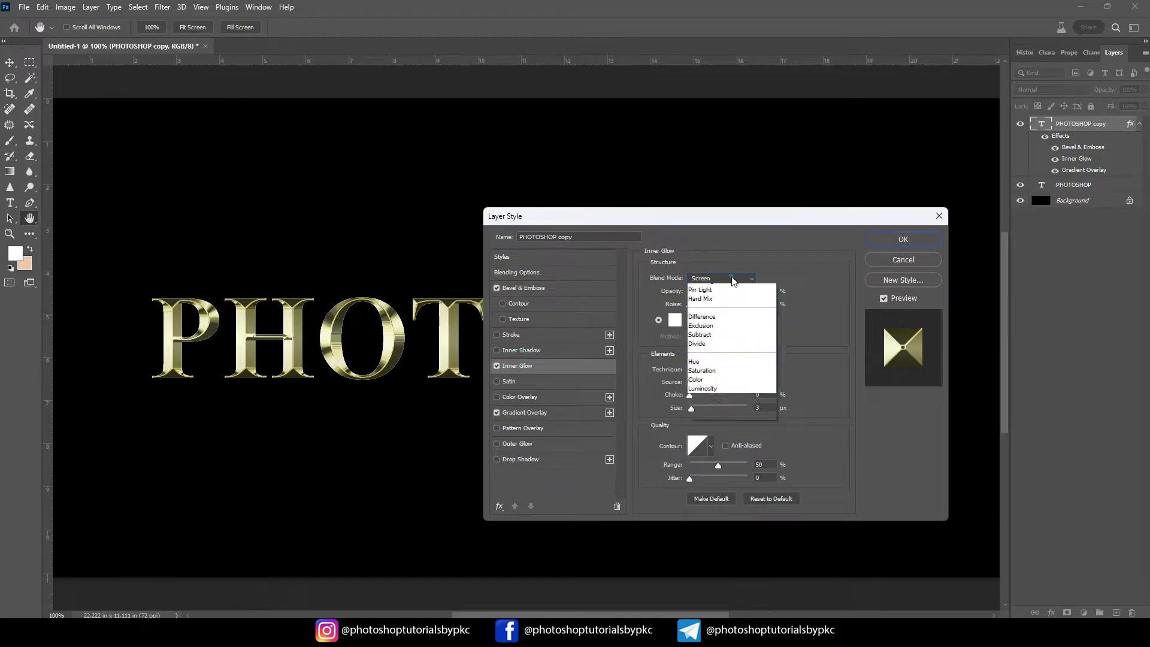
click(706, 321)
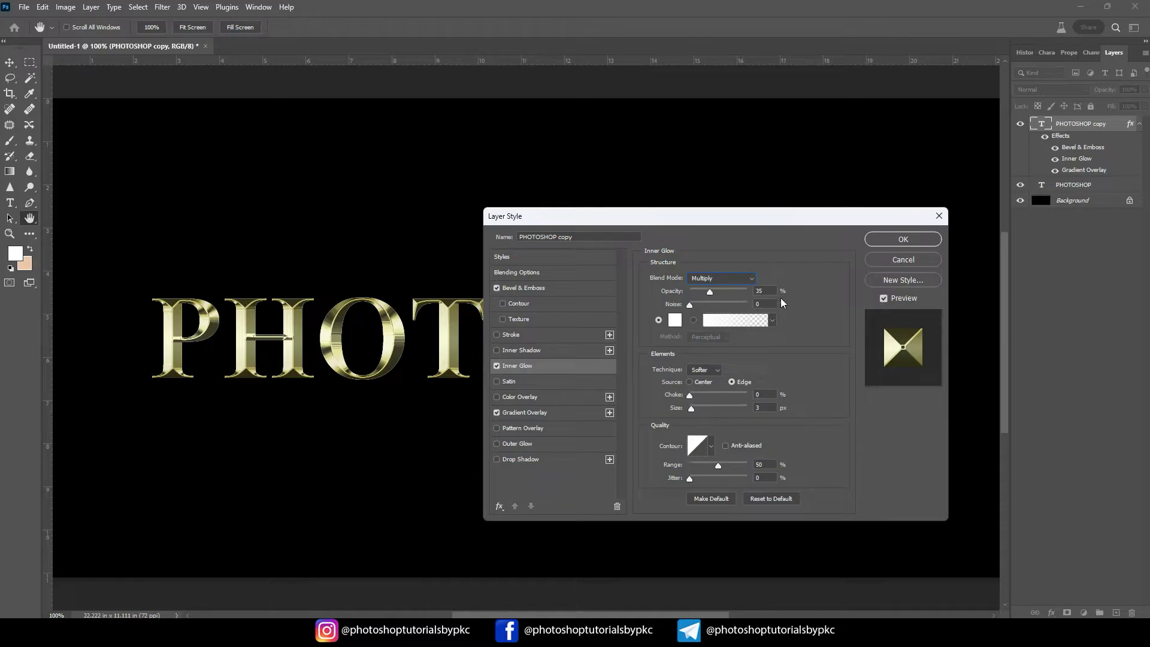
drag(764, 291, 753, 291)
text(50)
click(677, 325)
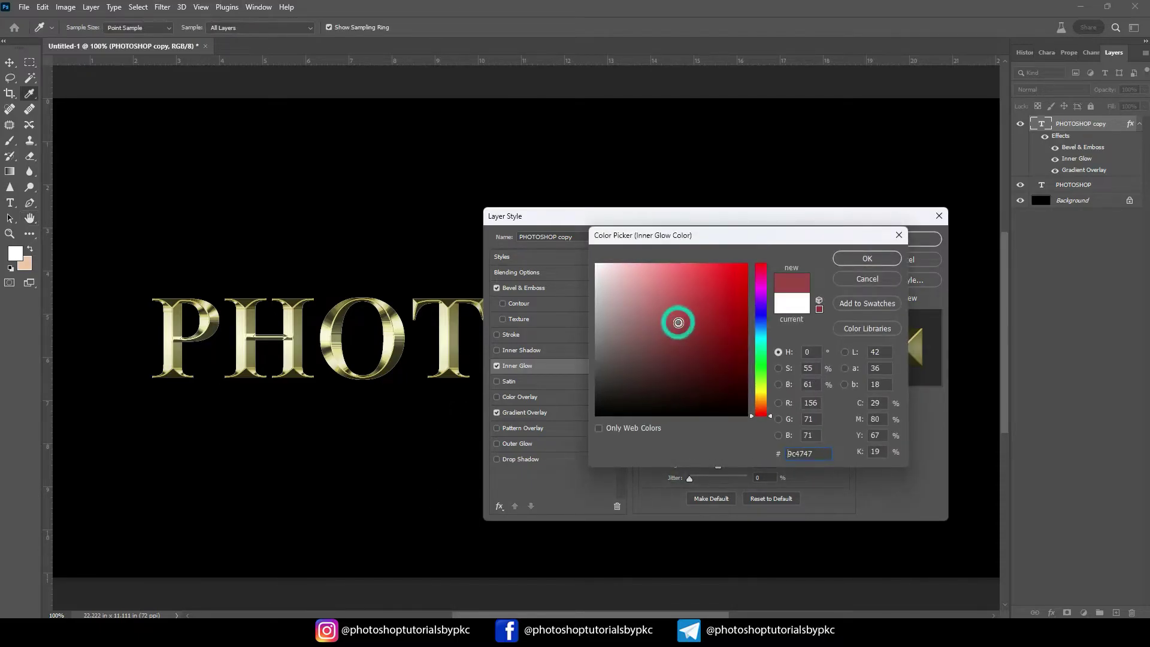
Step: Enter RGB 232, 128, 31 as the Inner Glow colour and confirm it
double_click(819, 402)
text(232)
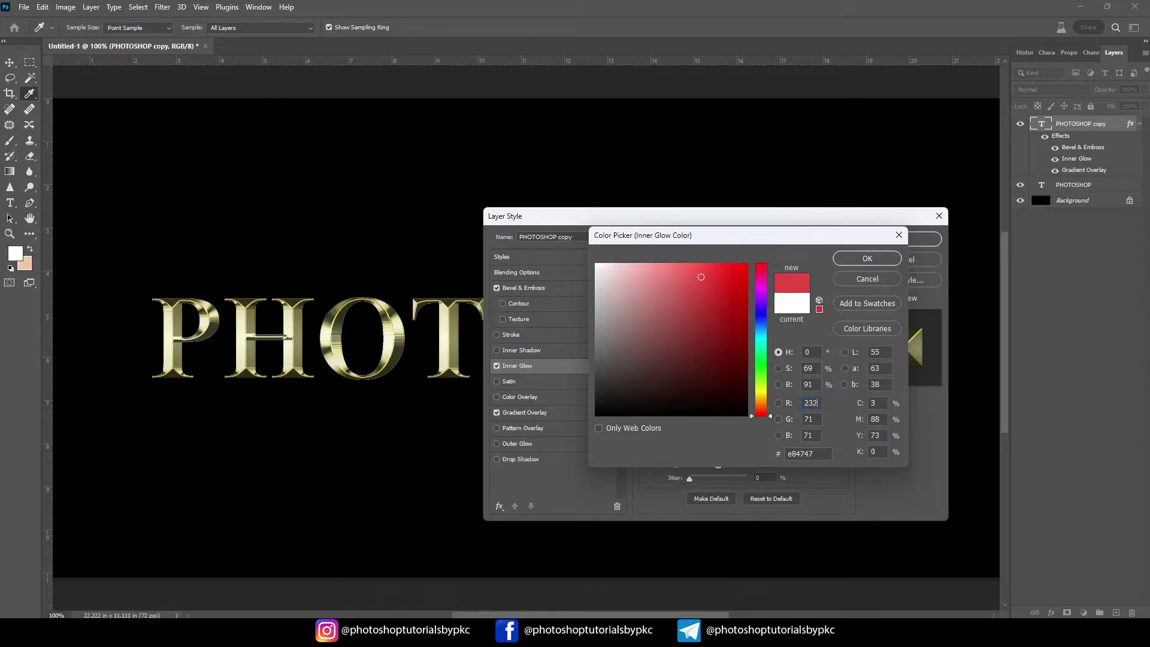
double_click(817, 419)
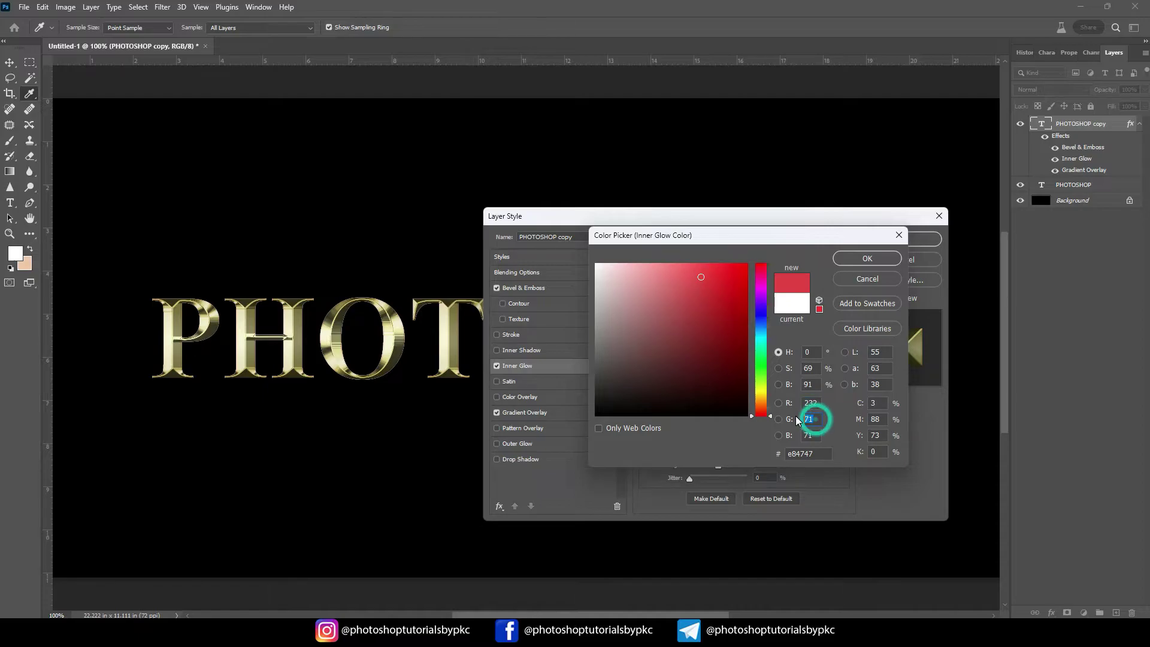
text(128)
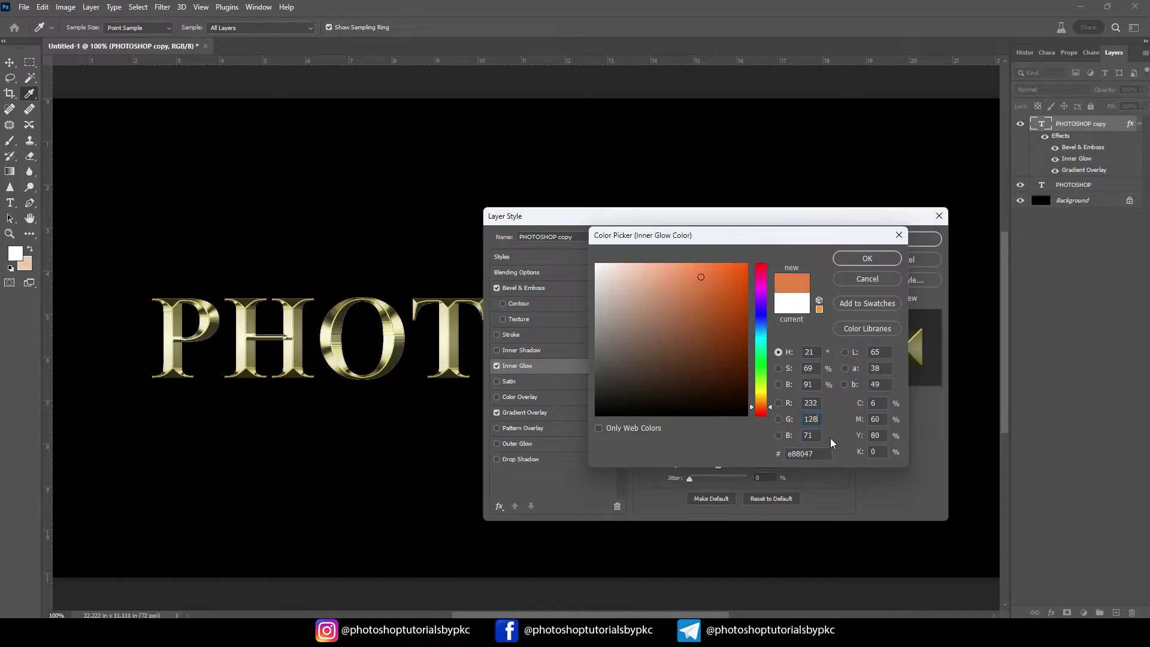
double_click(817, 435)
text(31)
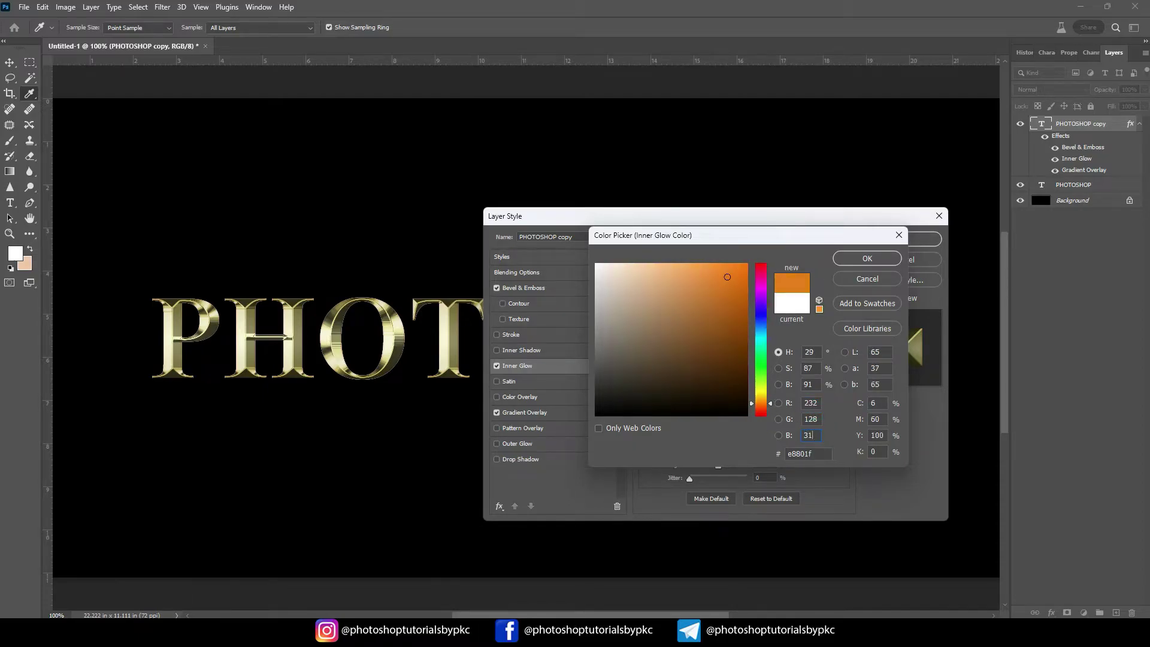
click(853, 256)
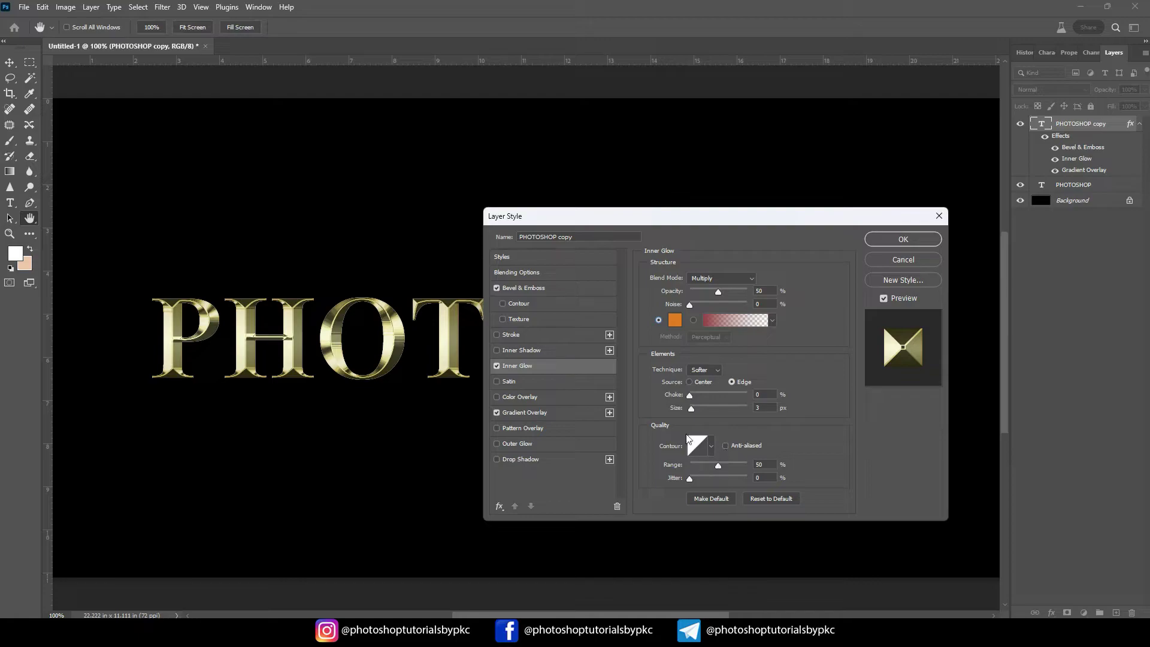
Step: Widen the Inner Glow size to about 70 px and apply the layer style
drag(692, 410, 706, 408)
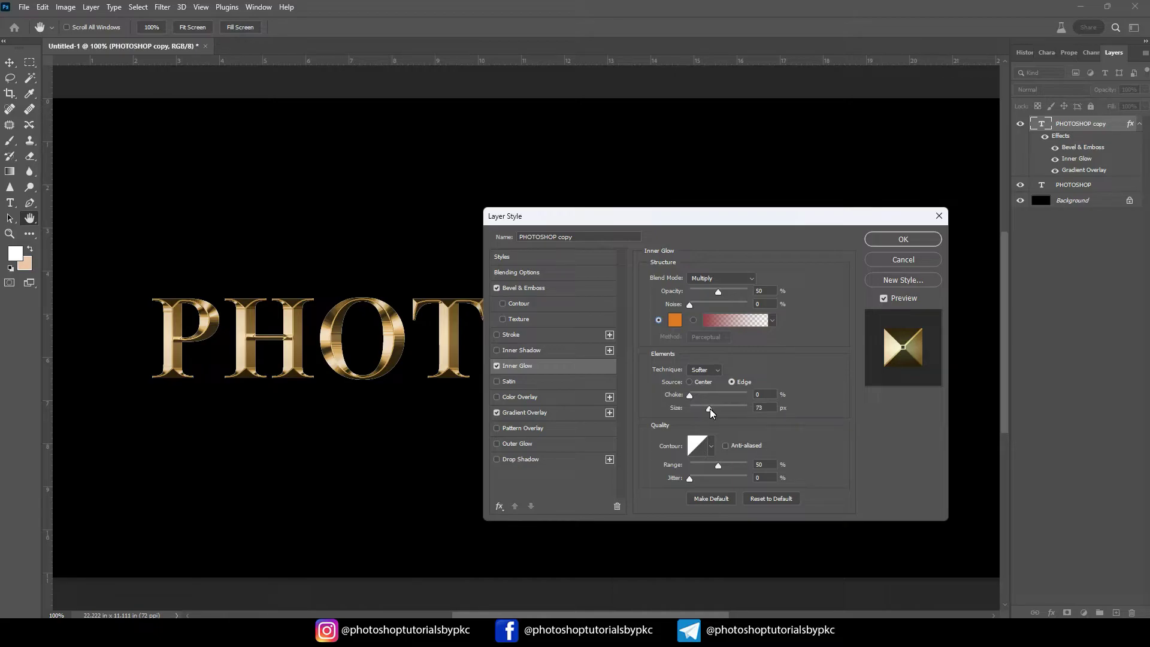
drag(710, 408, 708, 409)
click(894, 241)
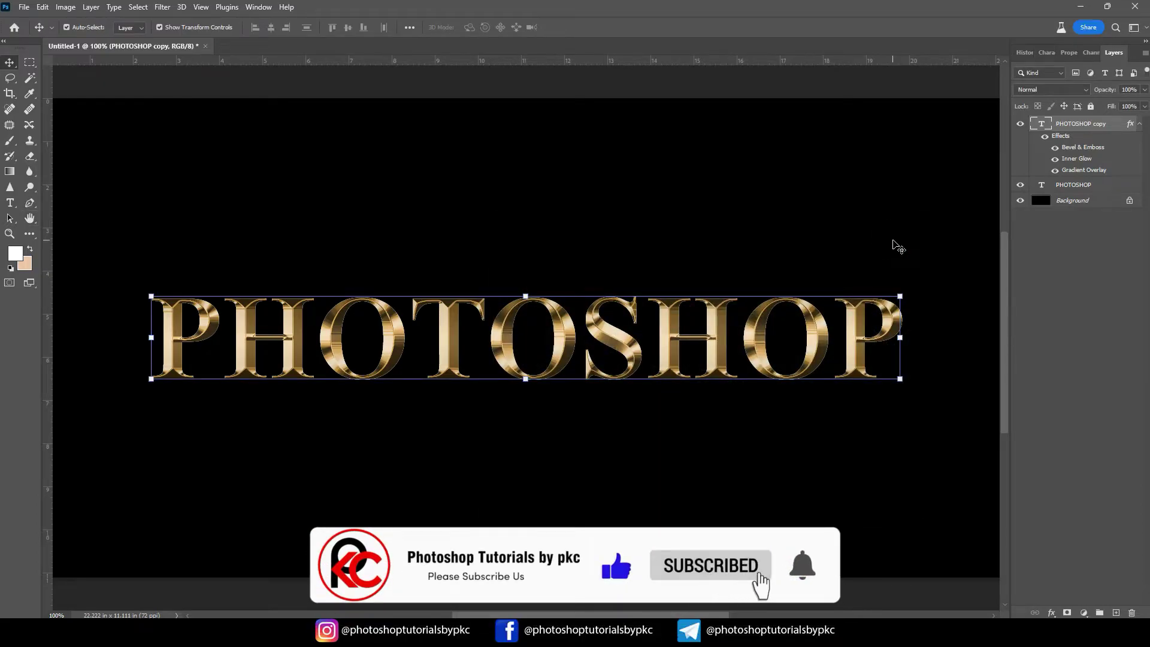
Step: Select the original PHOTOSHOP text layer and add a Stroke effect from the fx menu
click(521, 265)
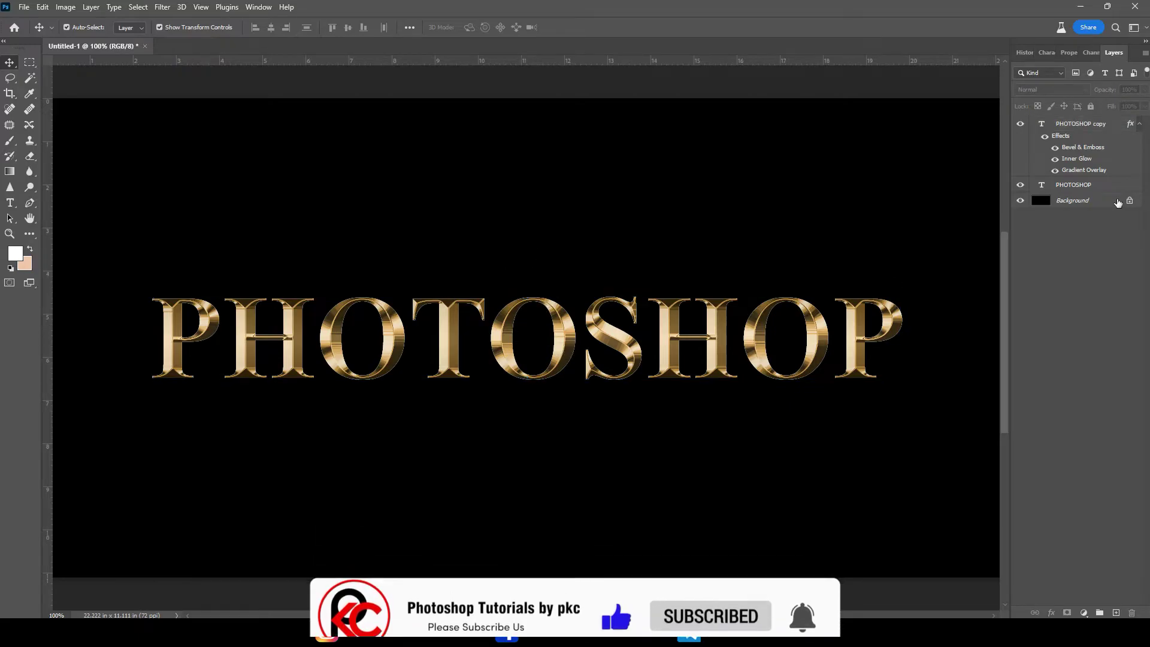
click(1072, 190)
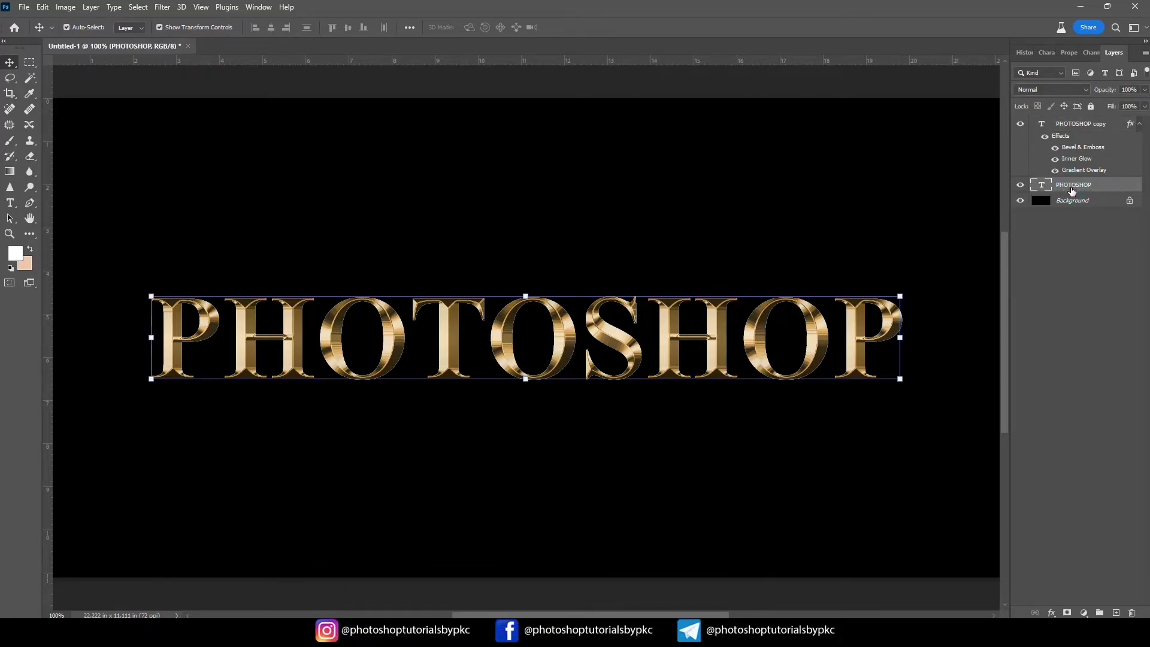
click(1052, 613)
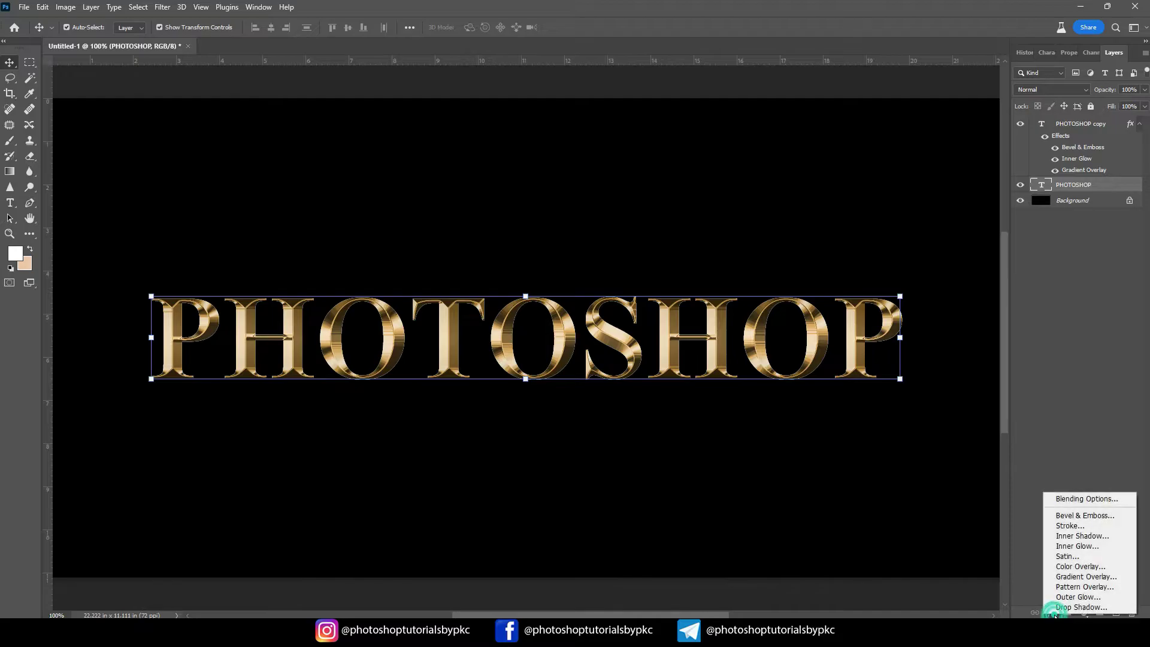
click(1065, 526)
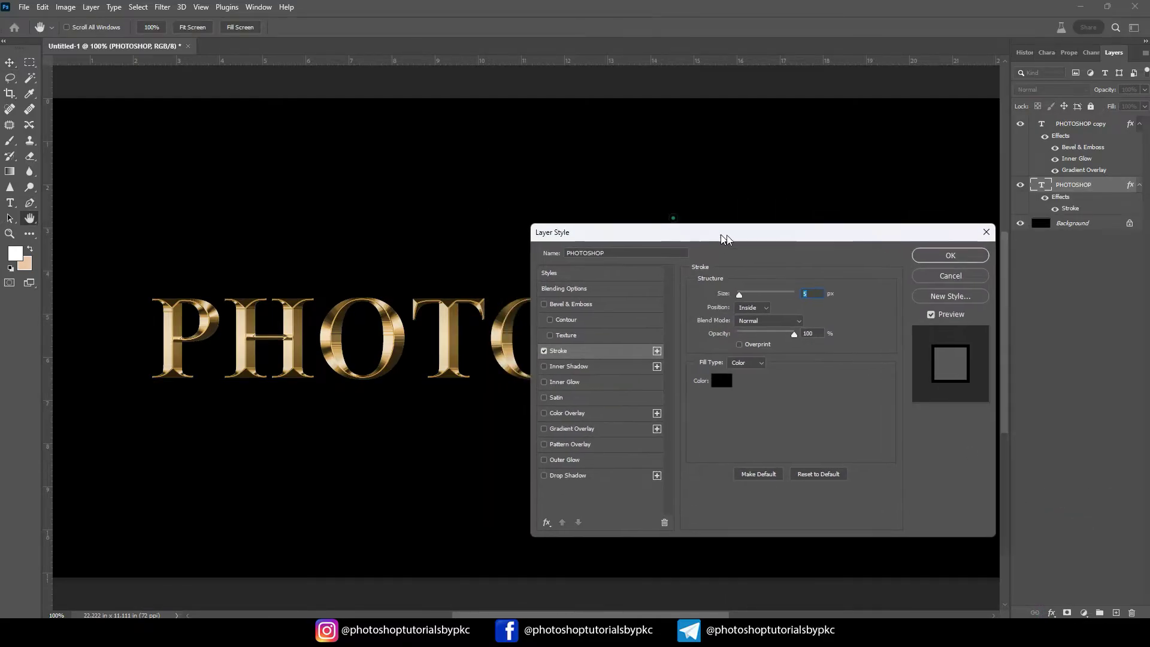
Step: Switch the stroke Fill Type to Gradient and choose the Gold Color preset
drag(681, 231, 737, 250)
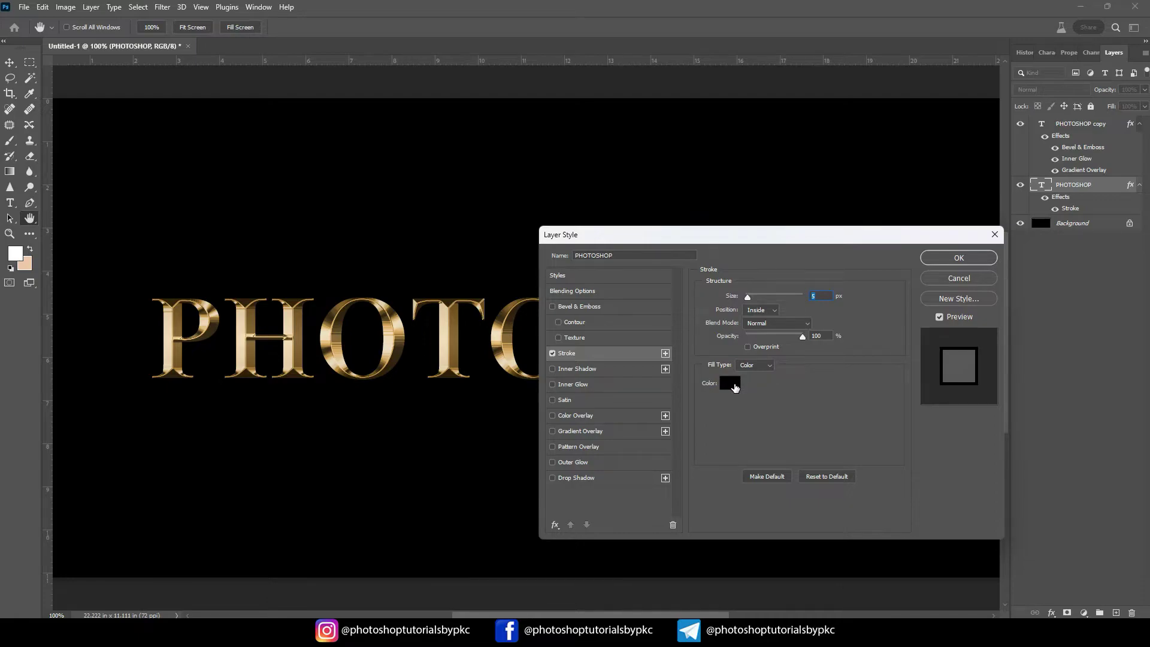
click(769, 367)
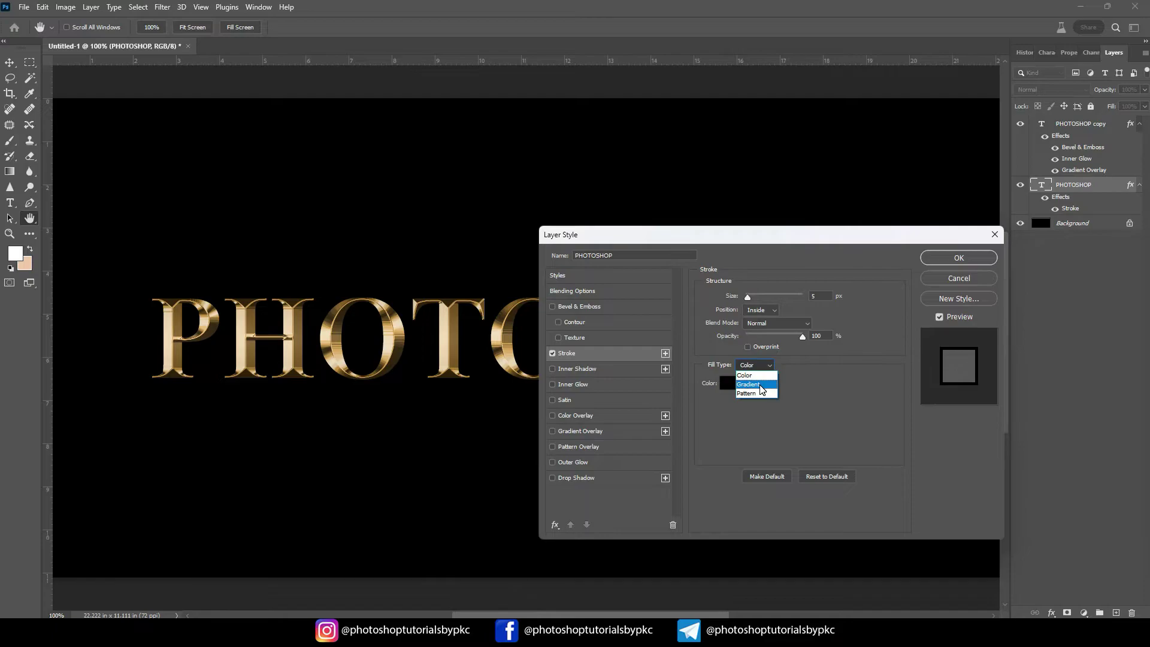
click(759, 384)
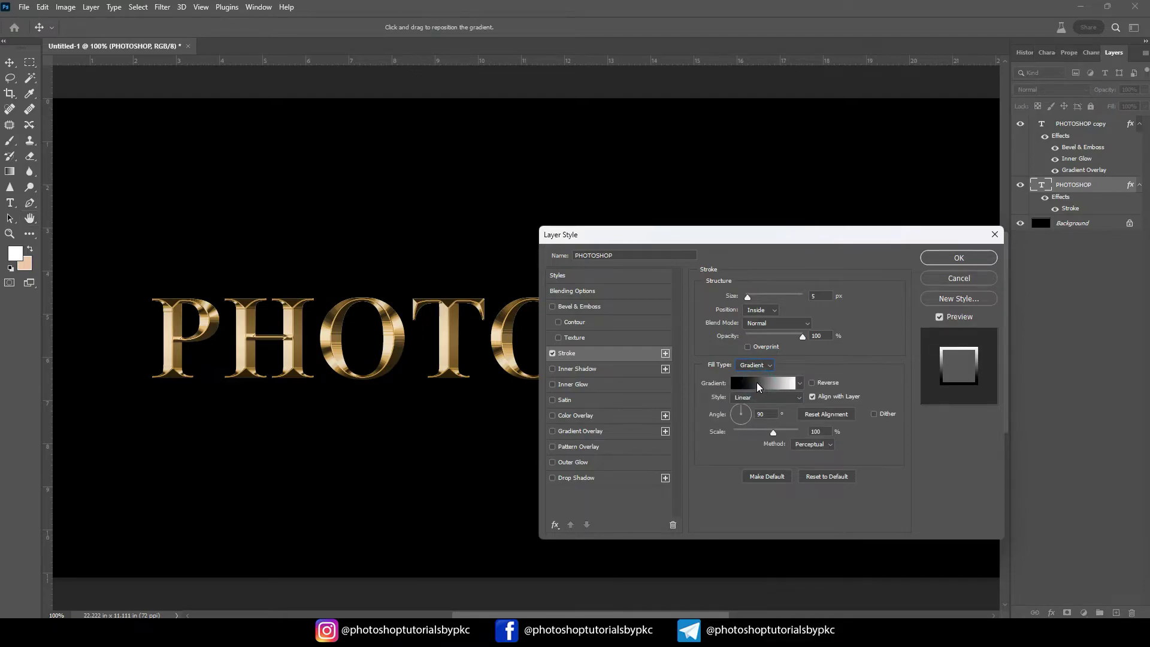
click(758, 387)
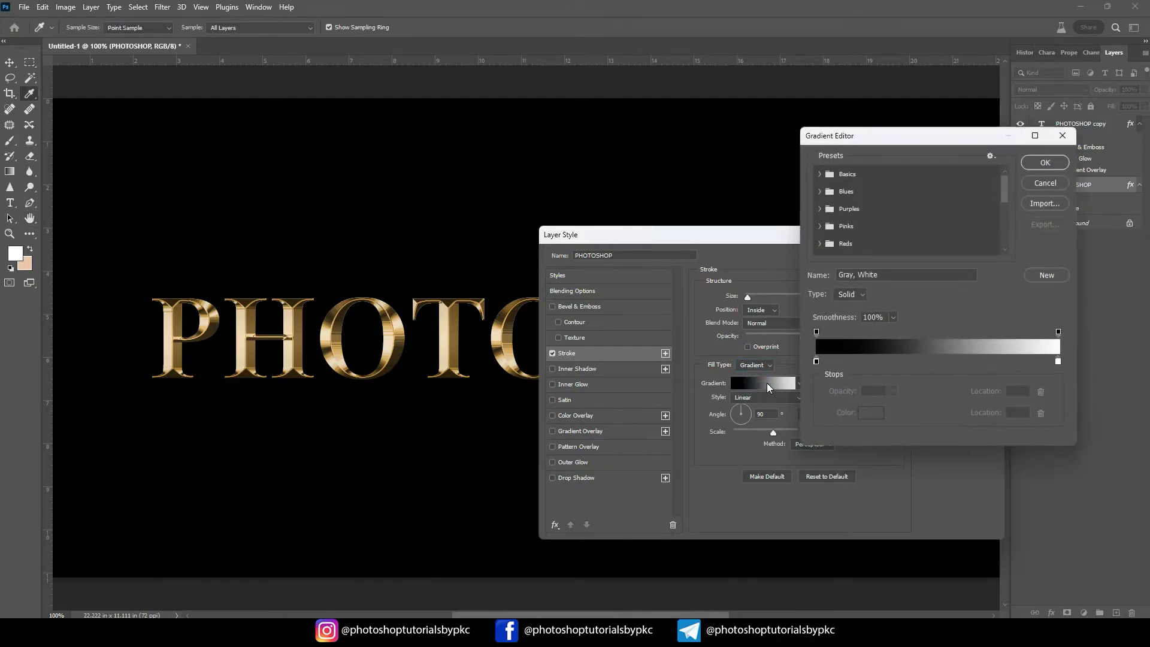
scroll(975, 231, down, 2)
scroll(975, 231, down, 2)
scroll(978, 246, down, 2)
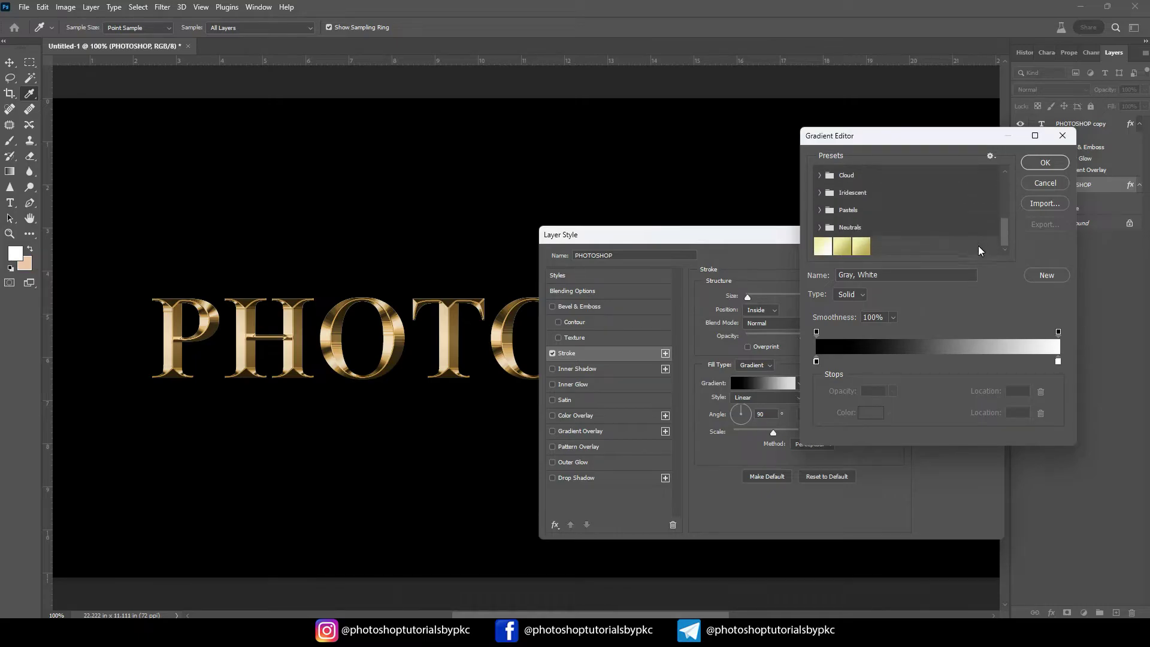
click(861, 246)
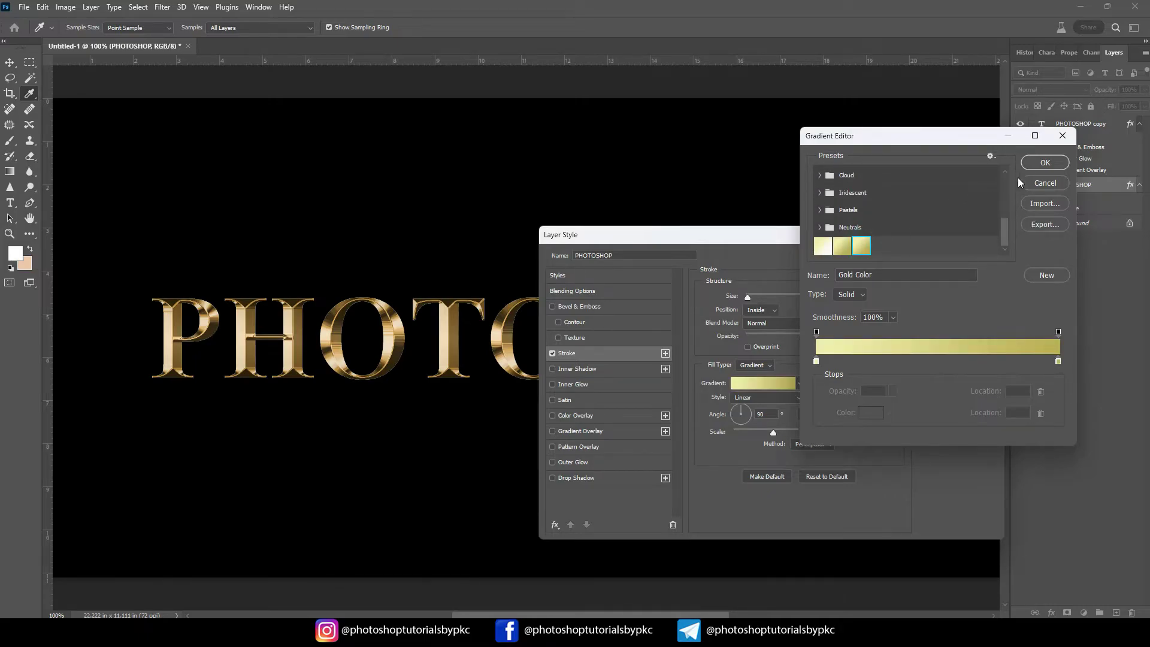
click(1044, 163)
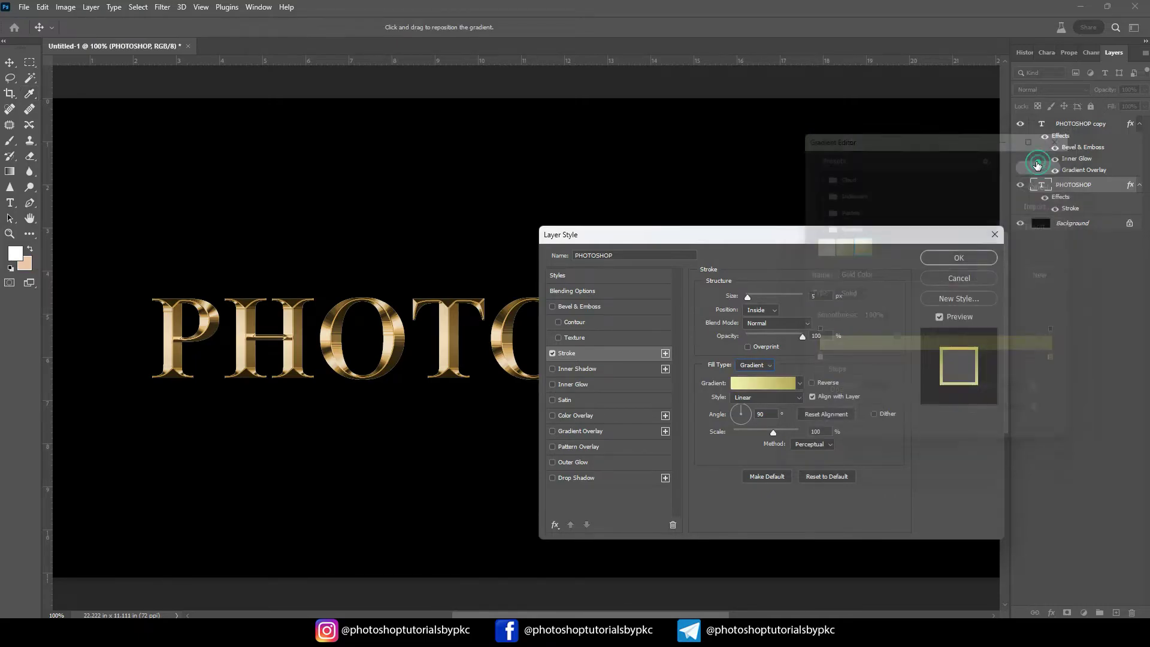
Step: Make the stroke gradient style Reflected and position the stroke Outside
click(787, 402)
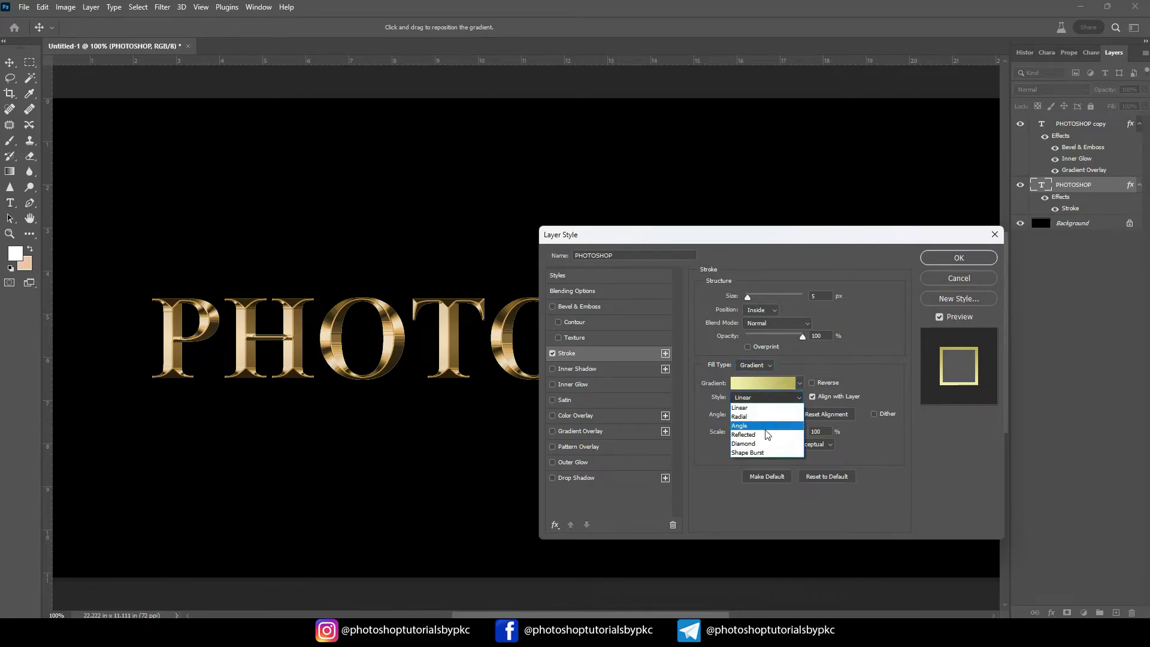
click(753, 439)
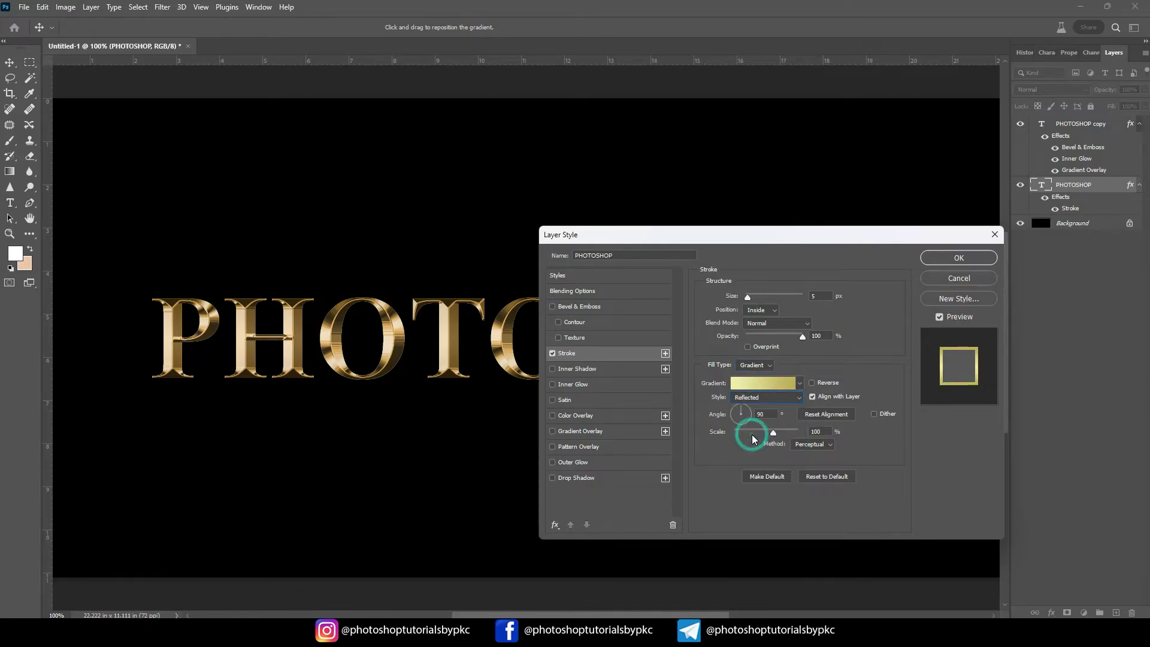
click(769, 311)
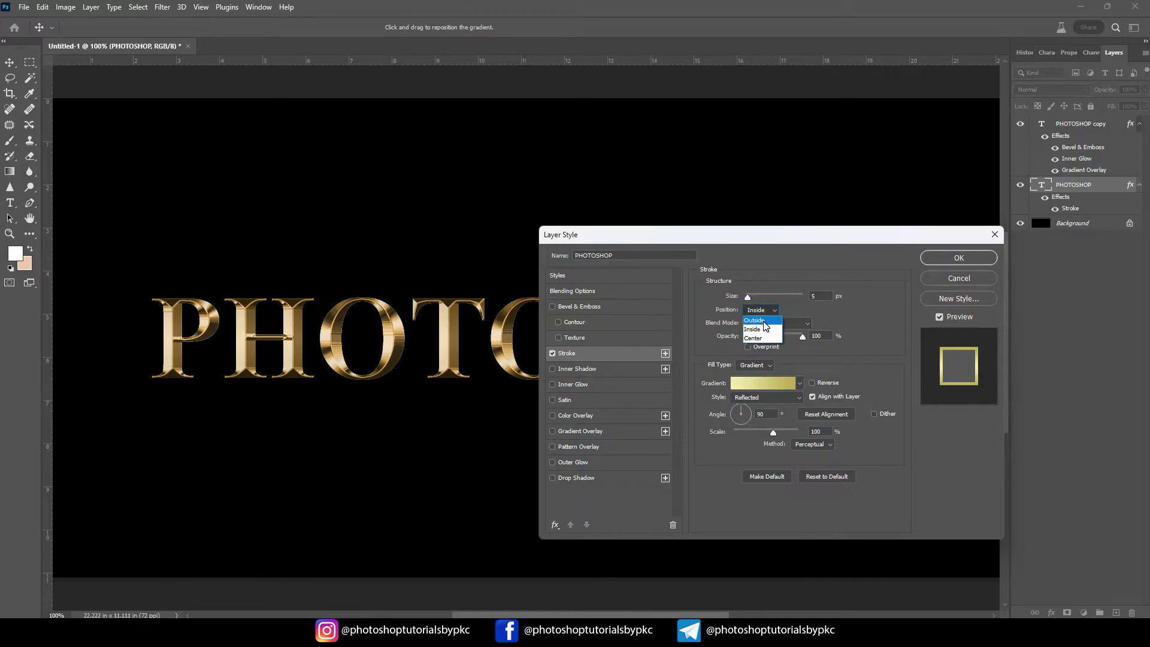
click(756, 320)
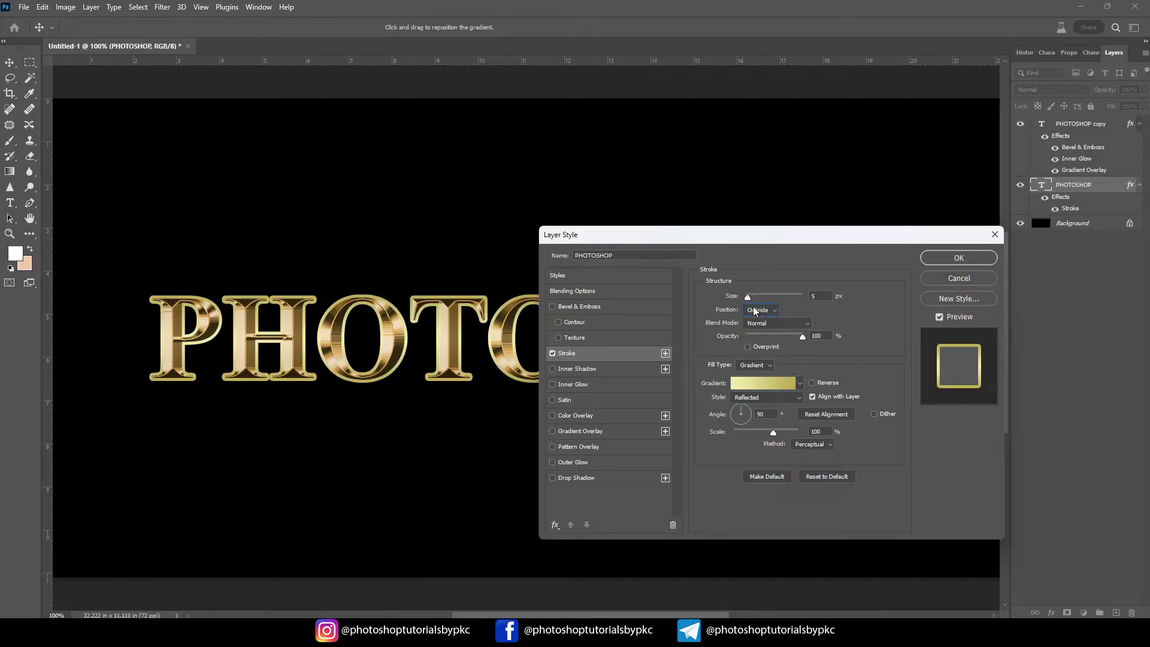
Step: Set the stroke size to 6 px, zooming in to check it and back out
double_click(816, 296)
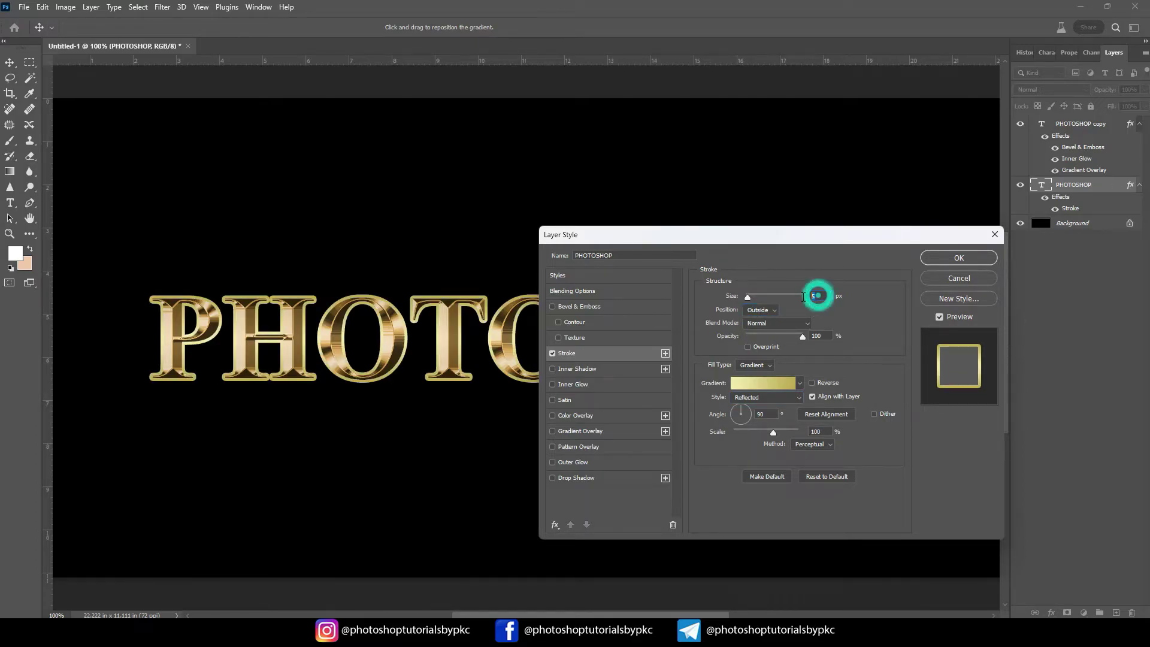
text(8)
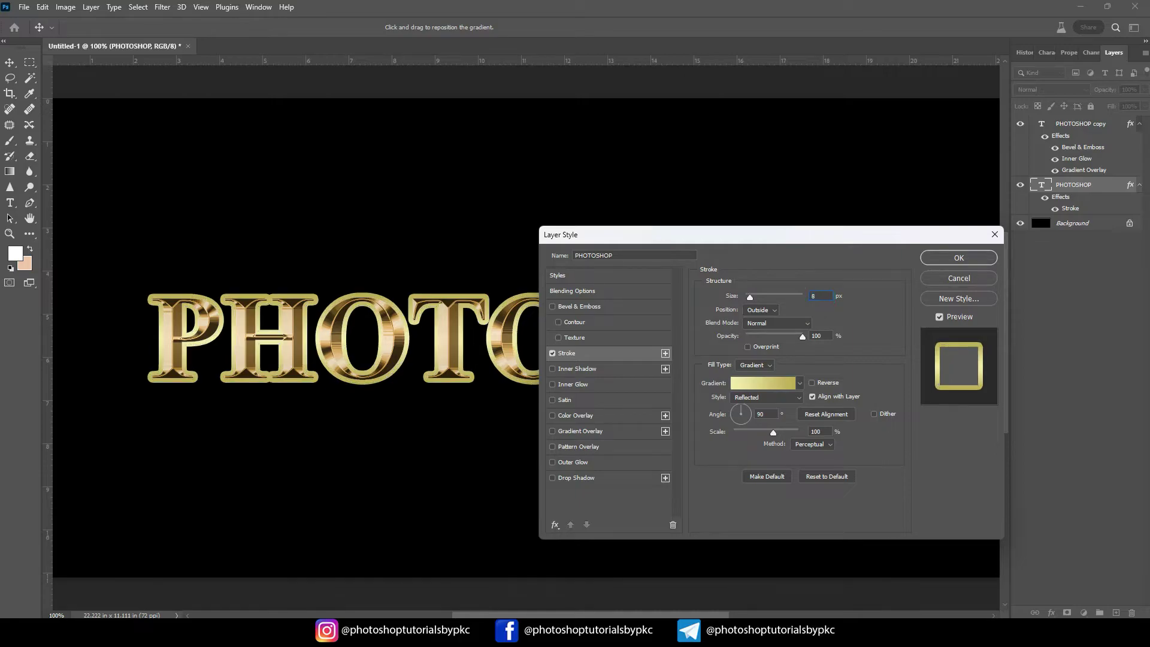
double_click(818, 296)
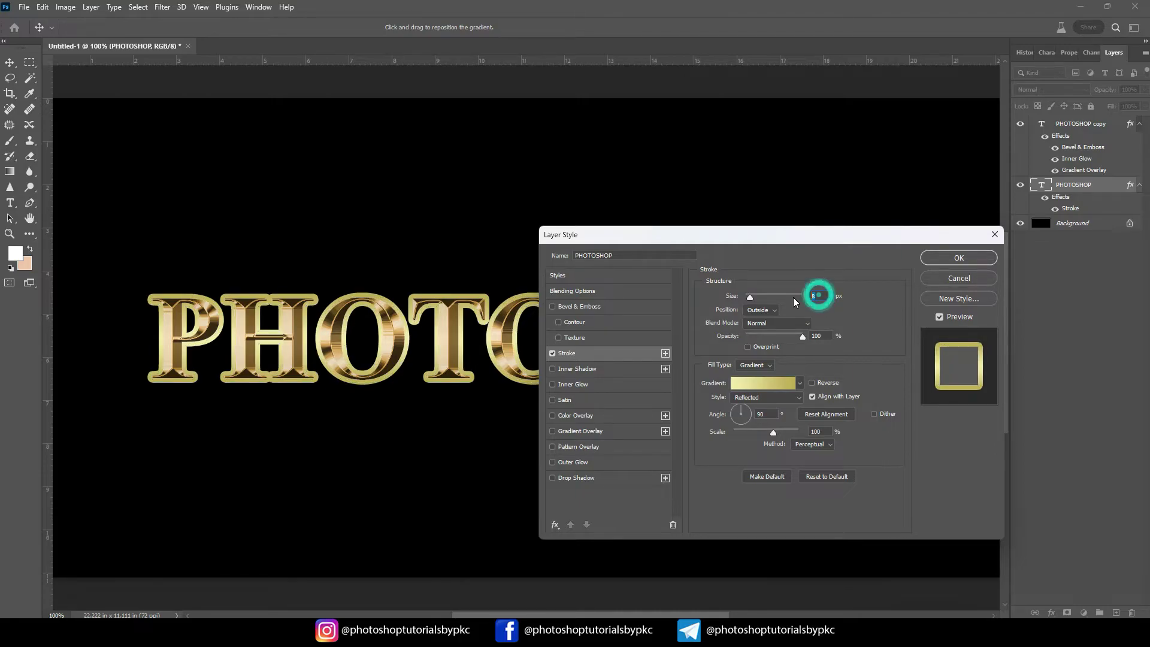
text(4)
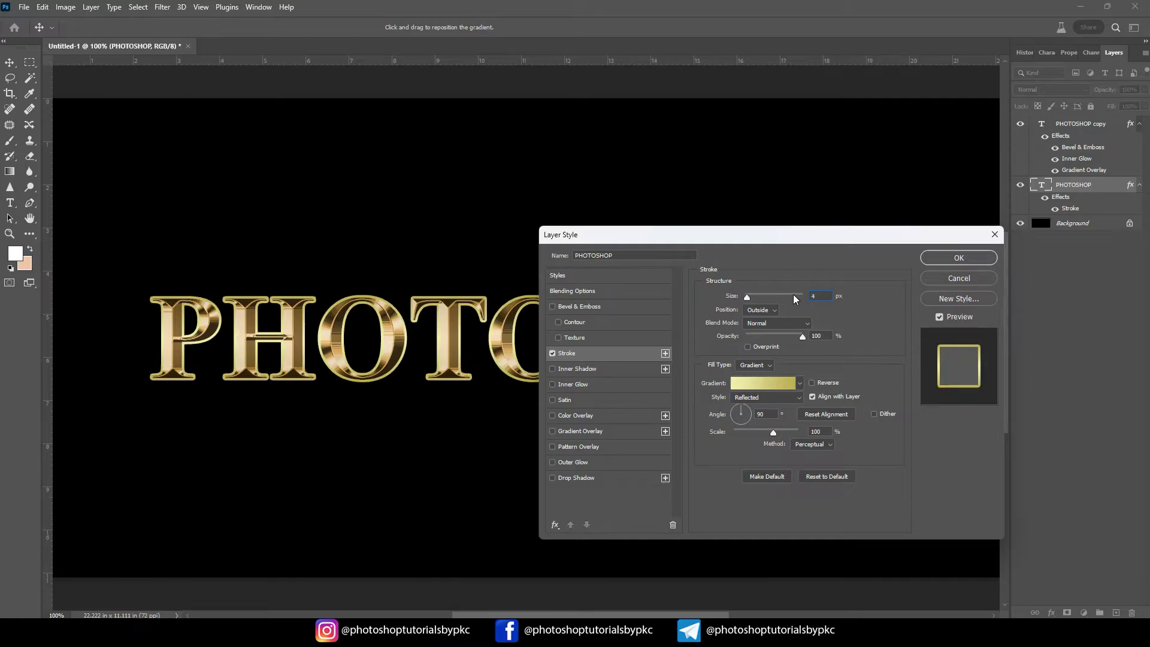
key(ctrl+plus)
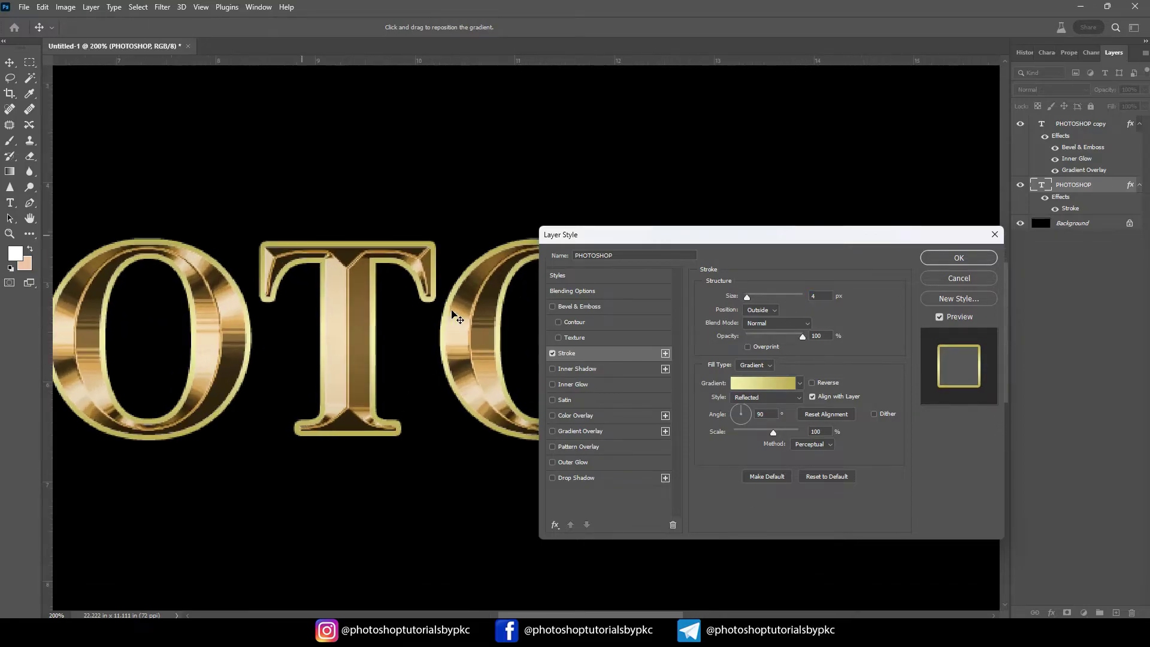
scroll(453, 315, down, 1)
scroll(454, 316, down, 1)
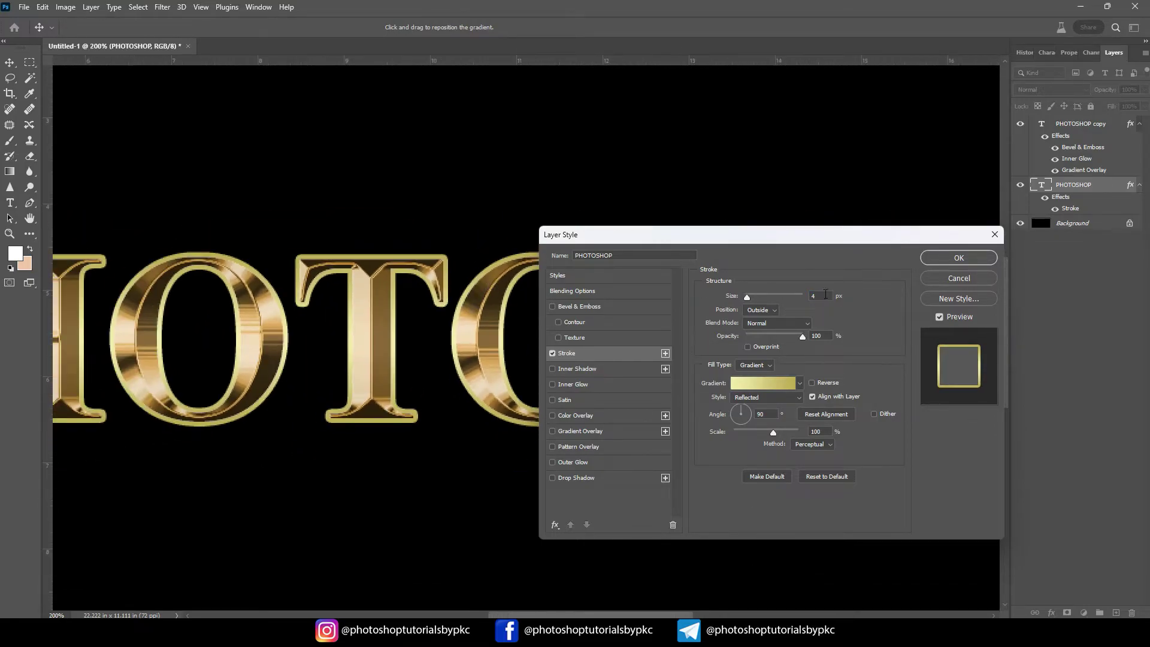
double_click(821, 294)
text(8)
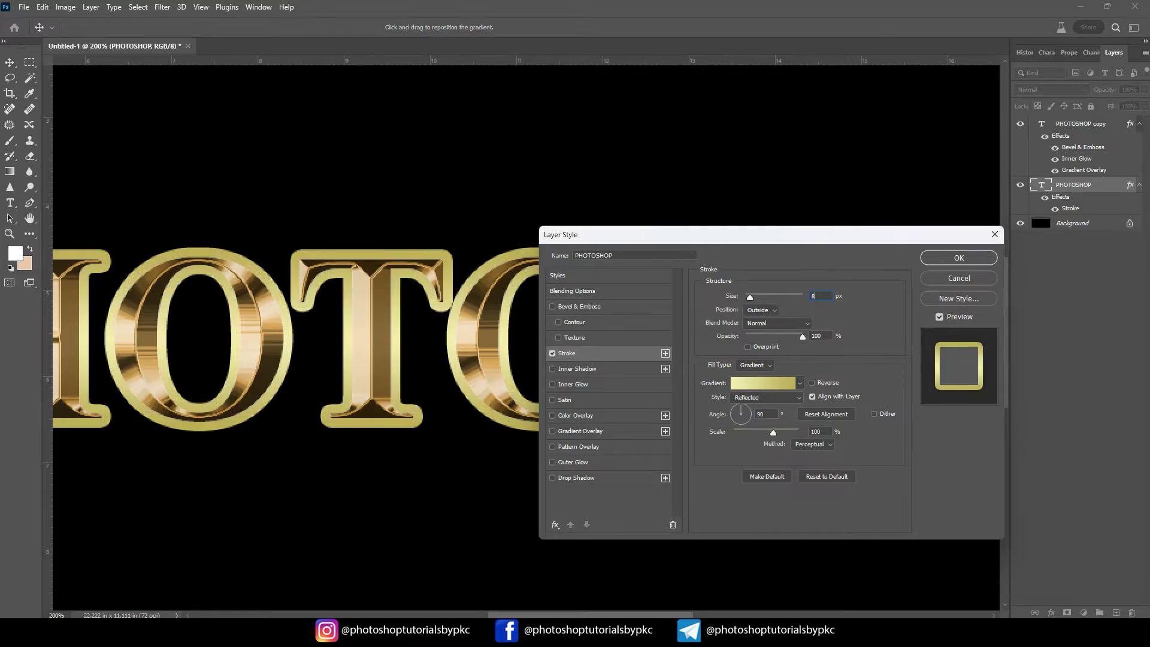
double_click(814, 296)
text(6)
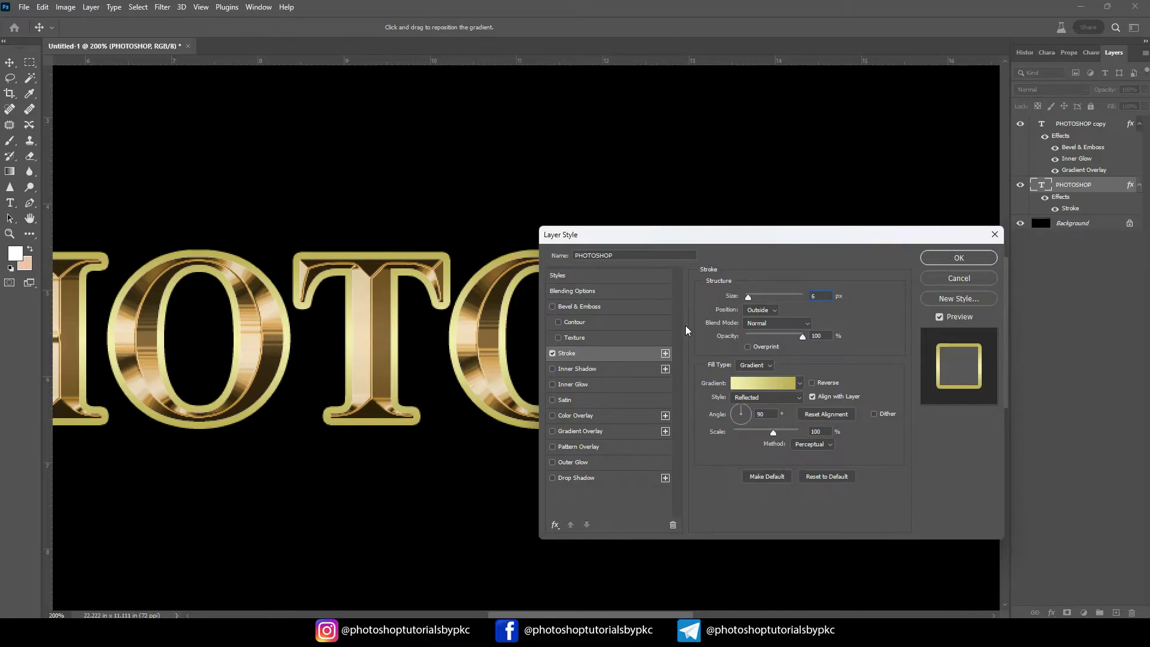
key(ctrl+minus)
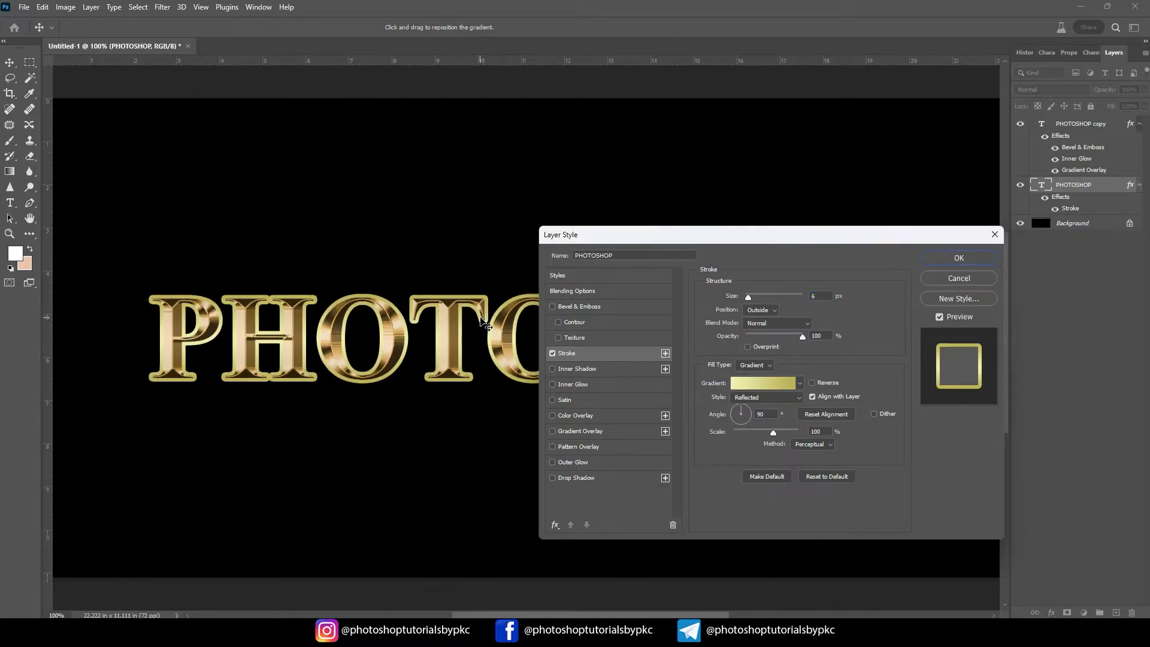
Step: Enable Bevel & Emboss as a Chisel Hard Stroke Emboss and reduce its size
click(552, 306)
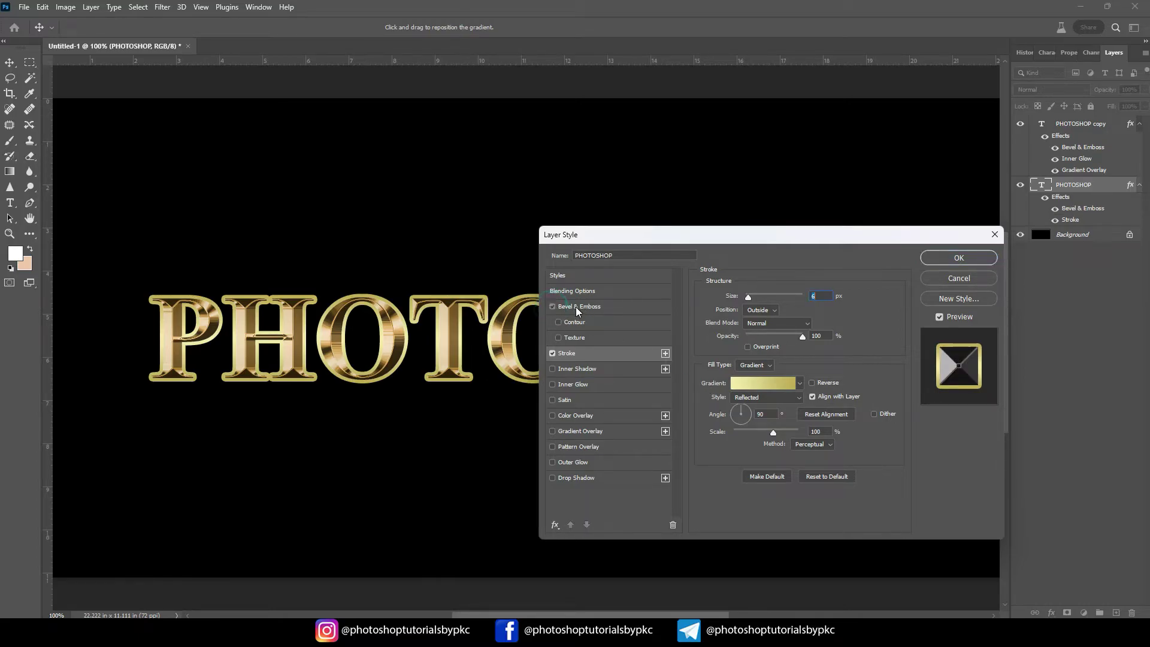
click(578, 307)
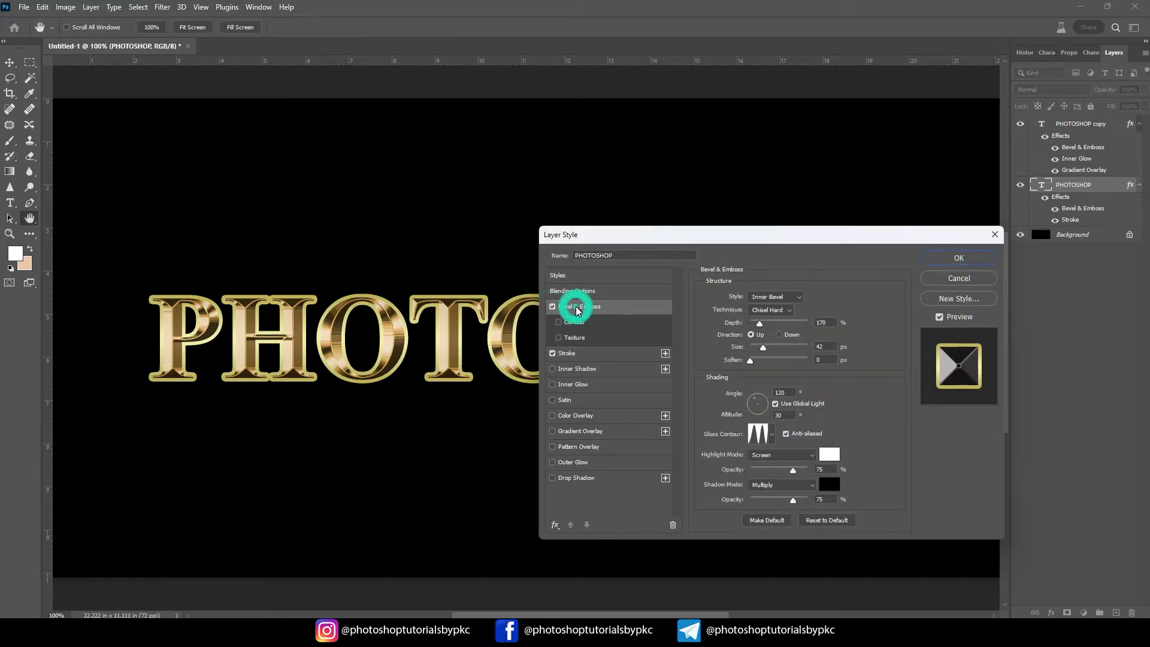
click(790, 297)
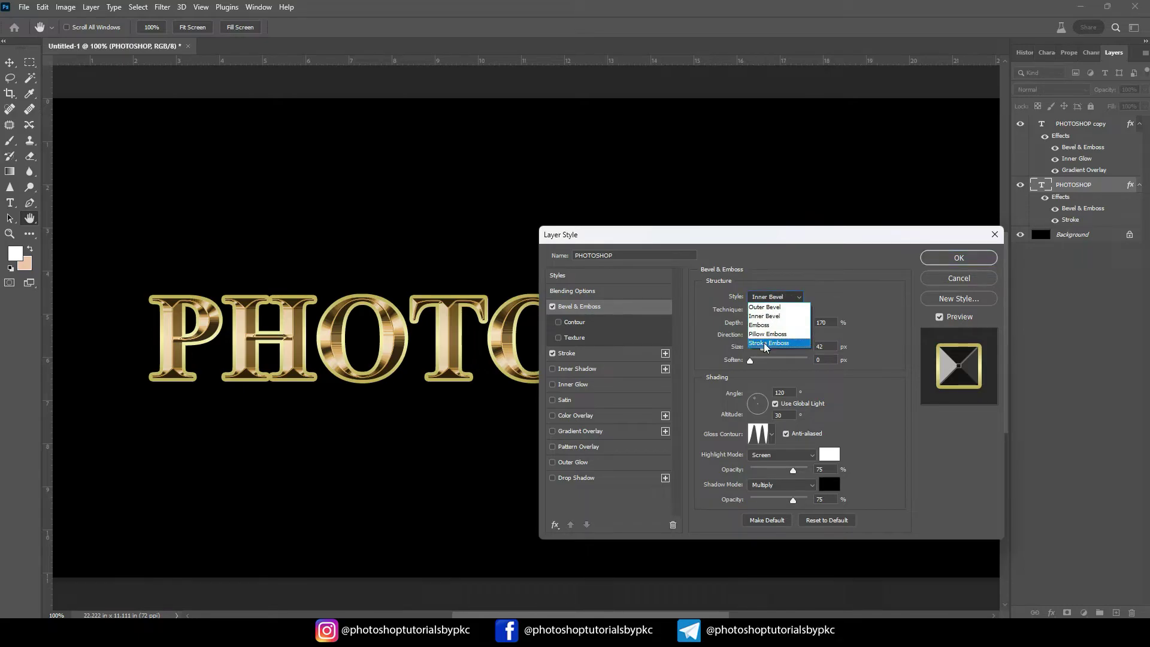
click(765, 345)
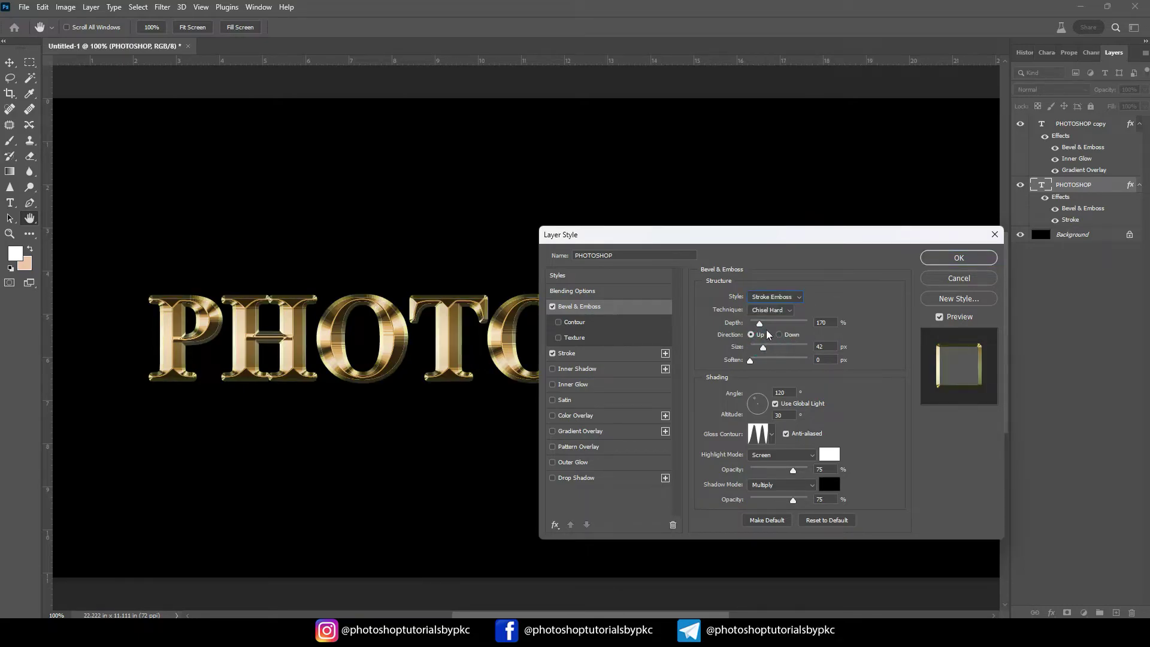
click(787, 312)
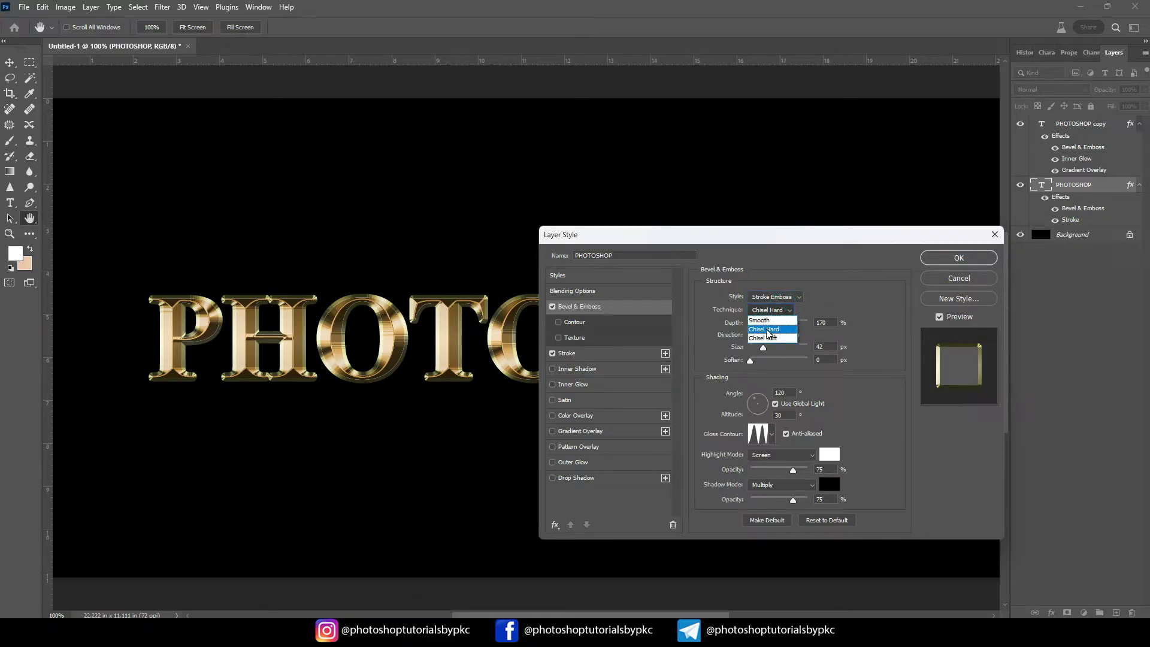
click(769, 333)
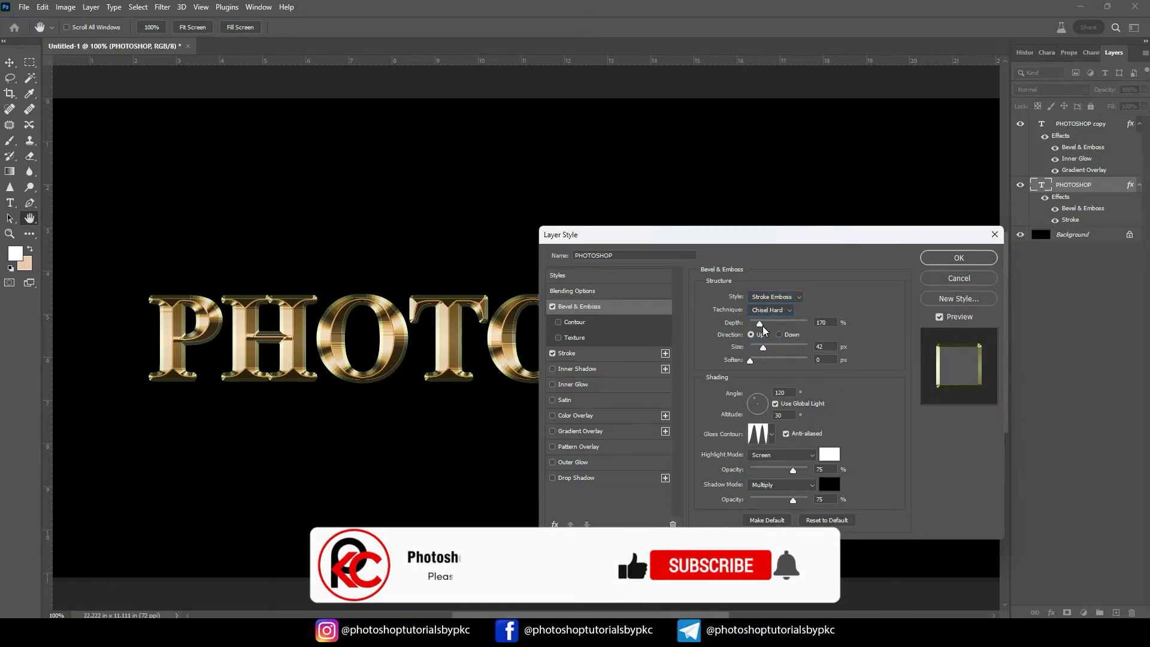
drag(763, 348, 755, 350)
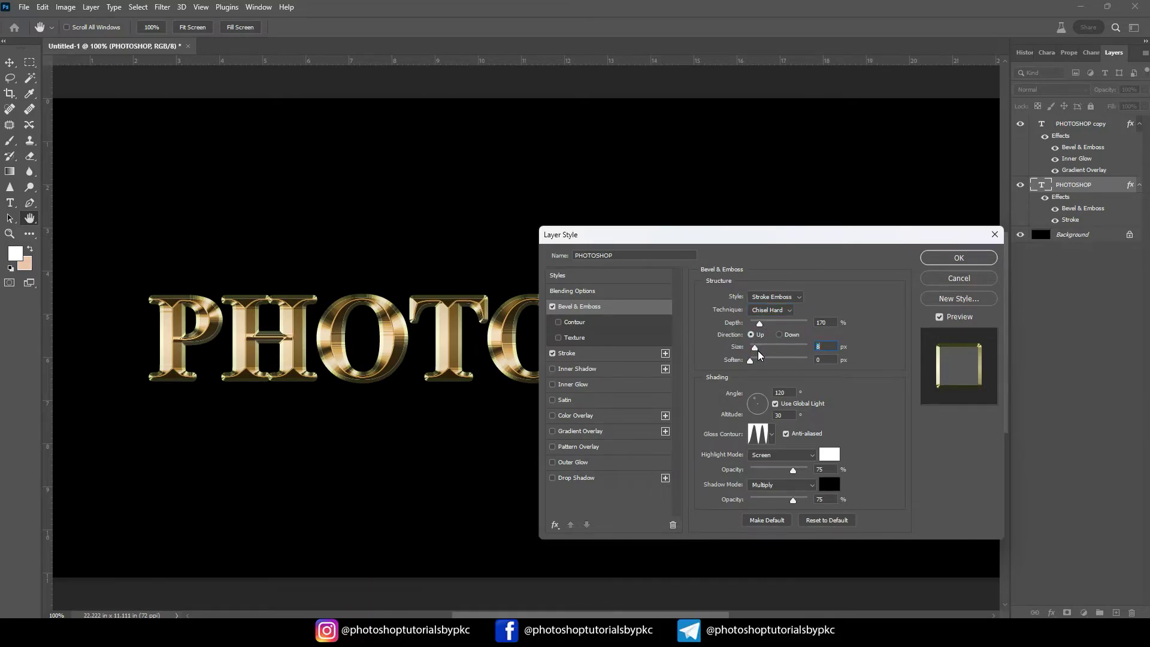
Step: Apply the Ring - Double gloss contour and turn on the Contour option
click(758, 435)
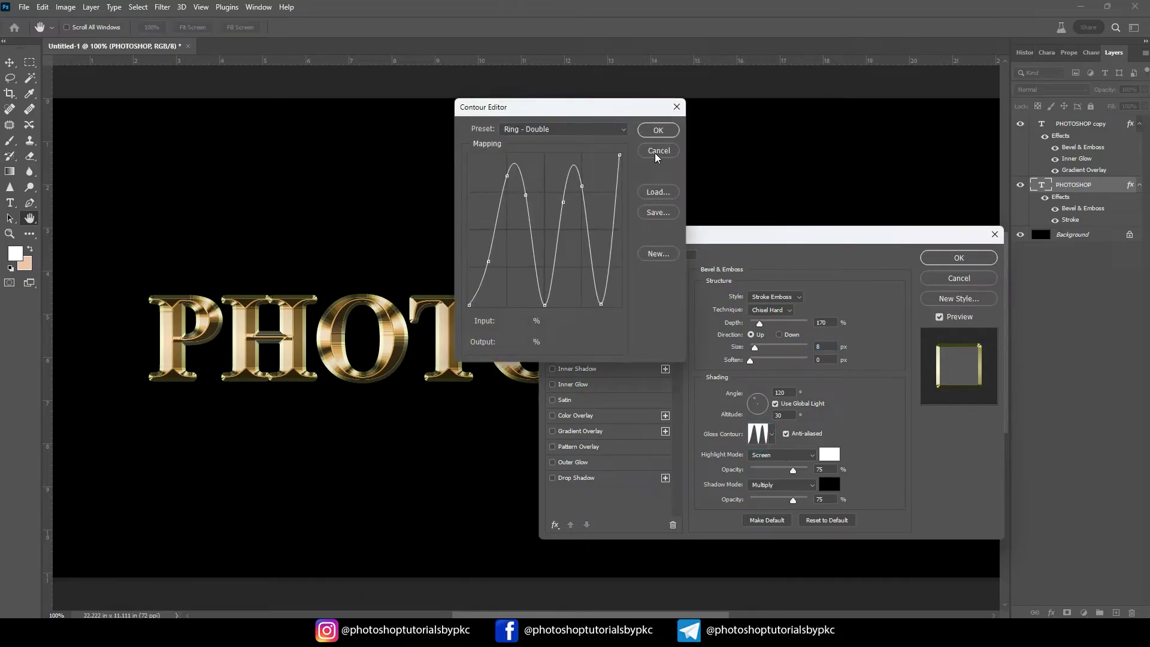
click(659, 130)
click(770, 436)
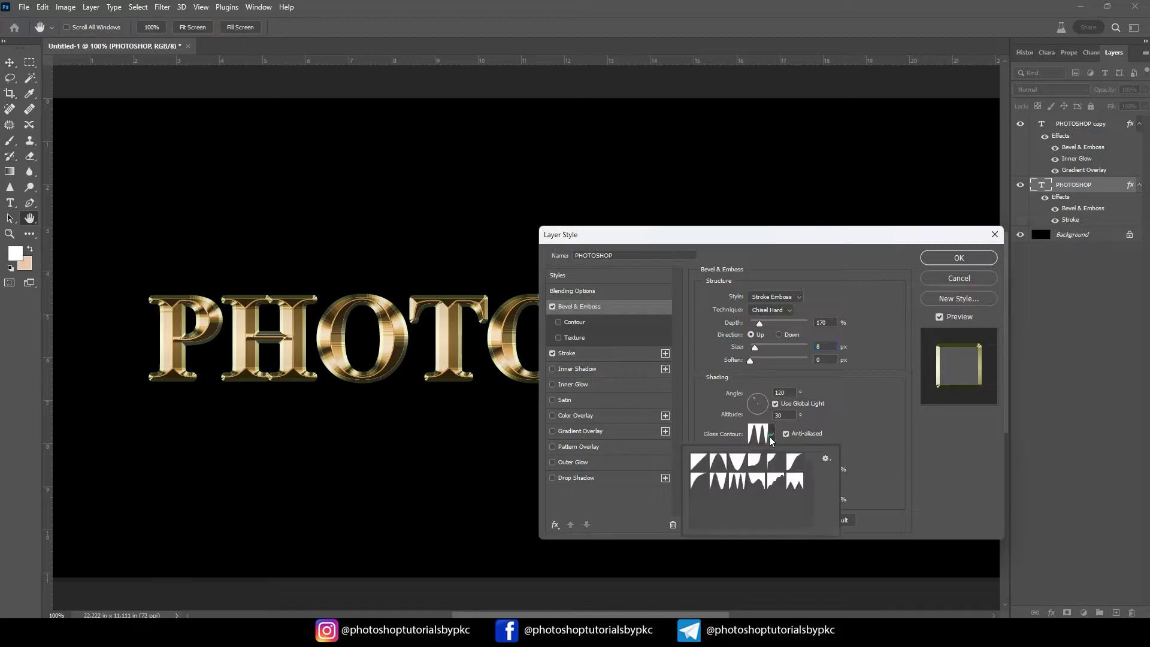
double_click(738, 484)
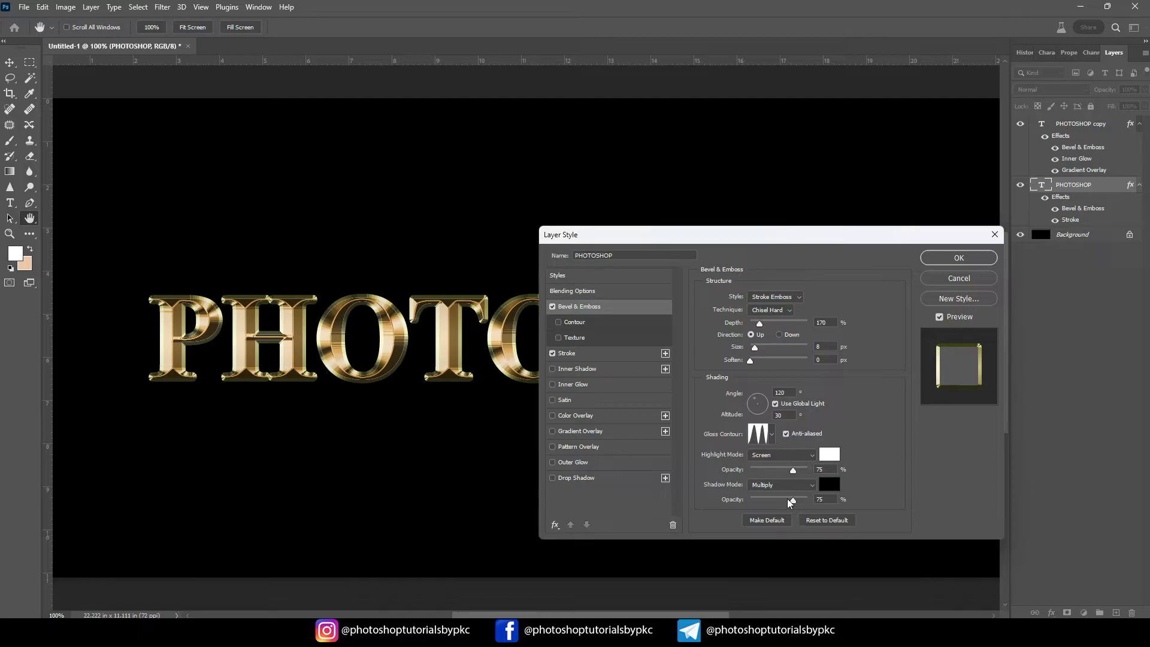
click(558, 323)
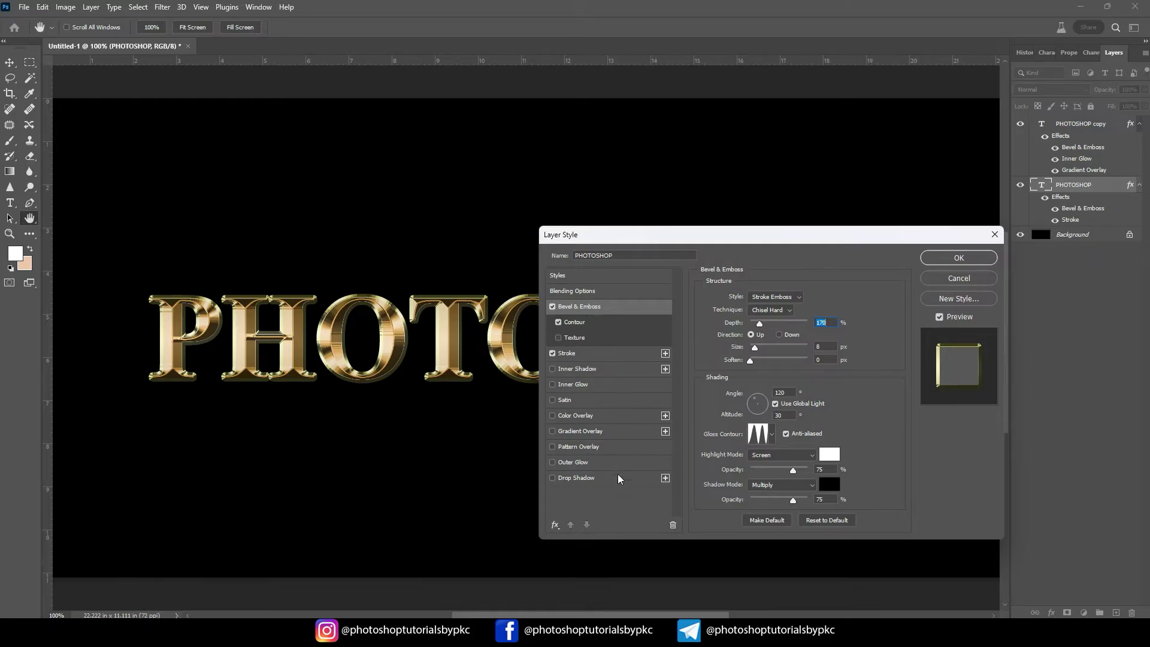
Step: Enable Outer Glow at 41% opacity with colour RGB 232, 128, 31
click(554, 463)
click(570, 462)
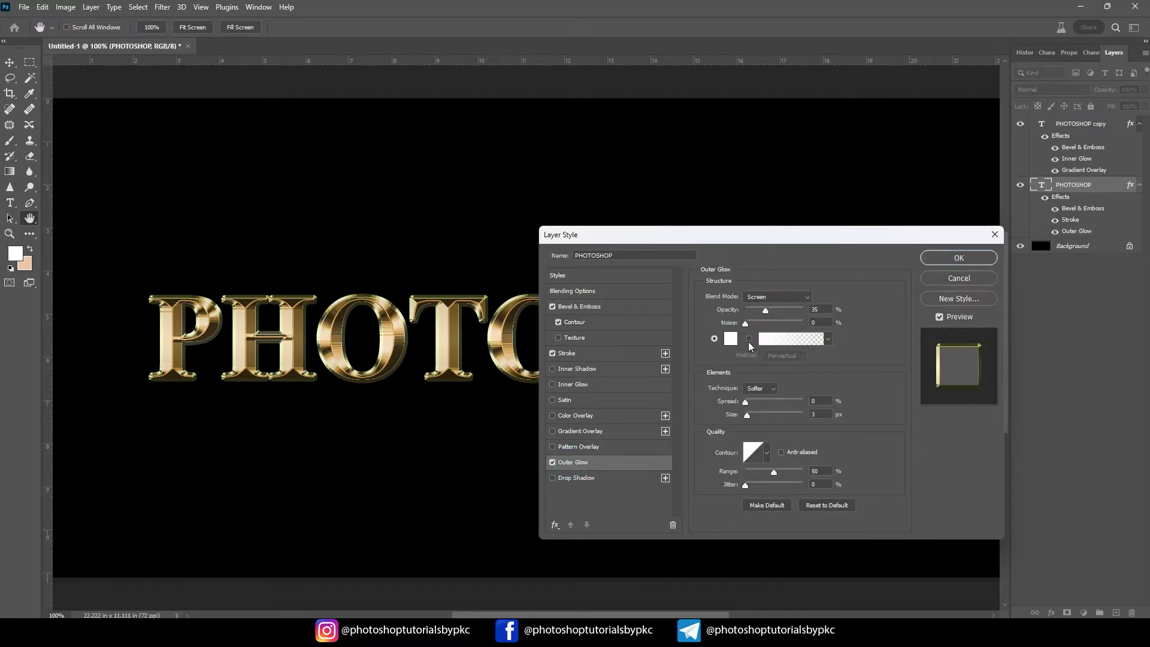
drag(766, 316, 769, 316)
click(729, 340)
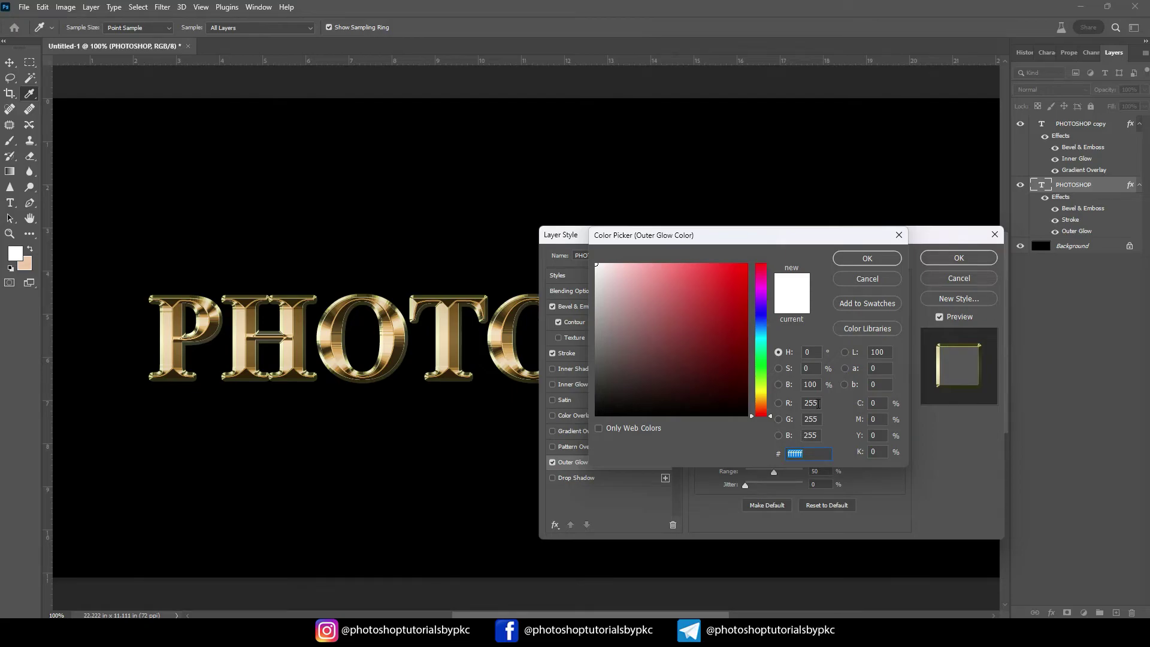
double_click(818, 404)
text(232)
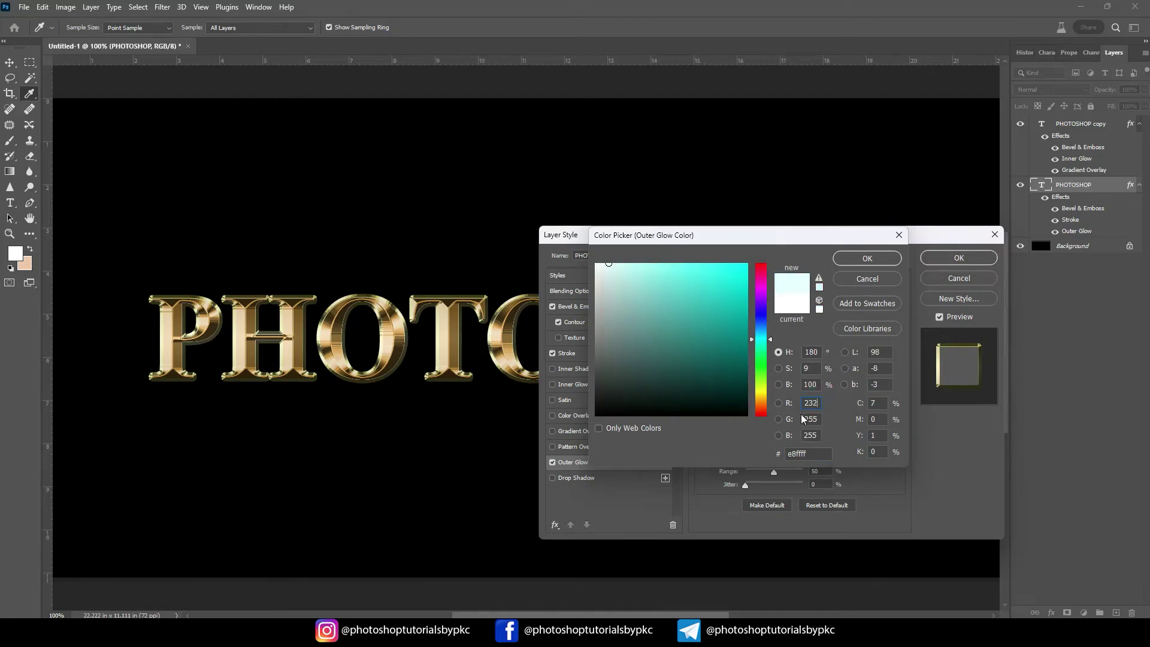
double_click(812, 419)
text(128)
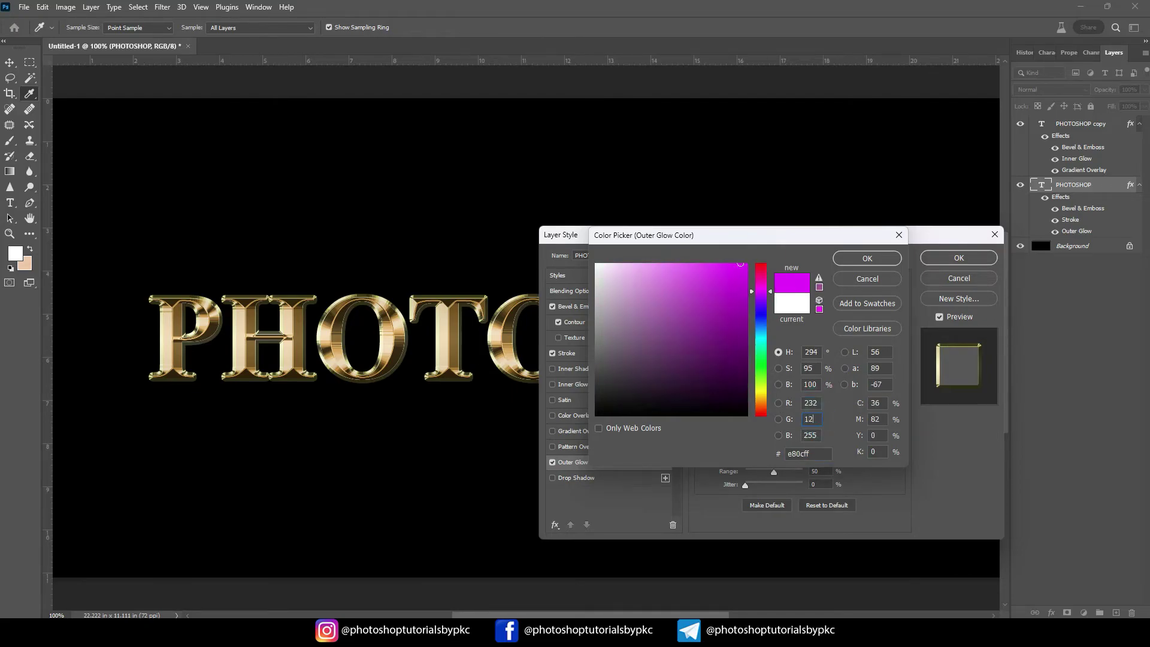
double_click(815, 436)
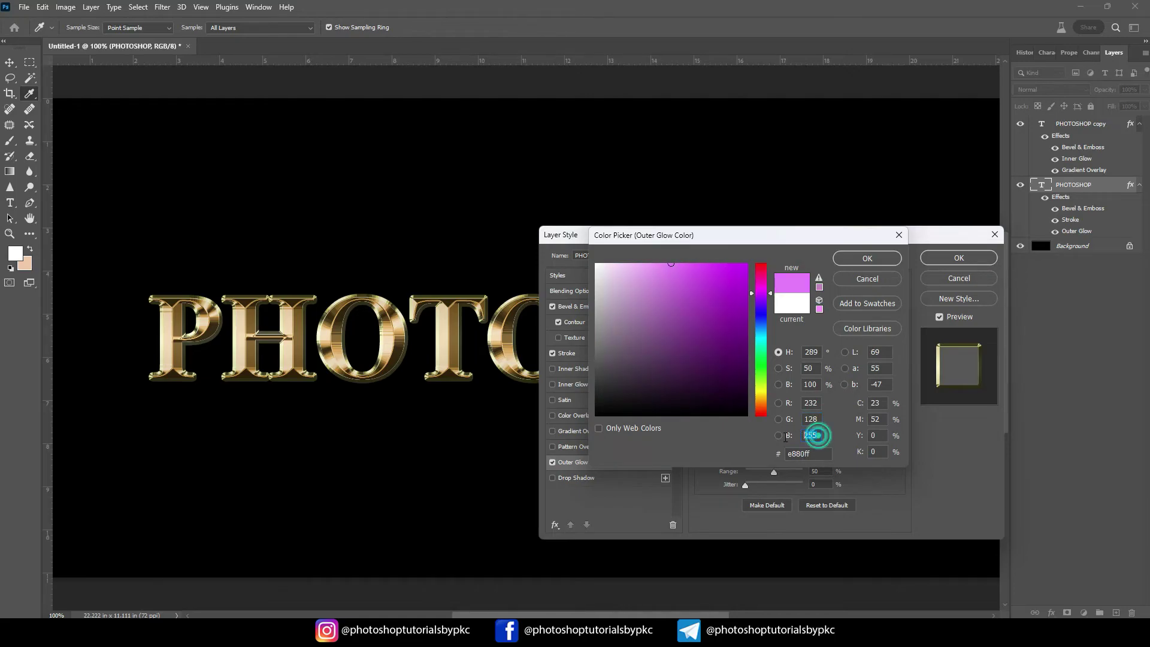
text(31)
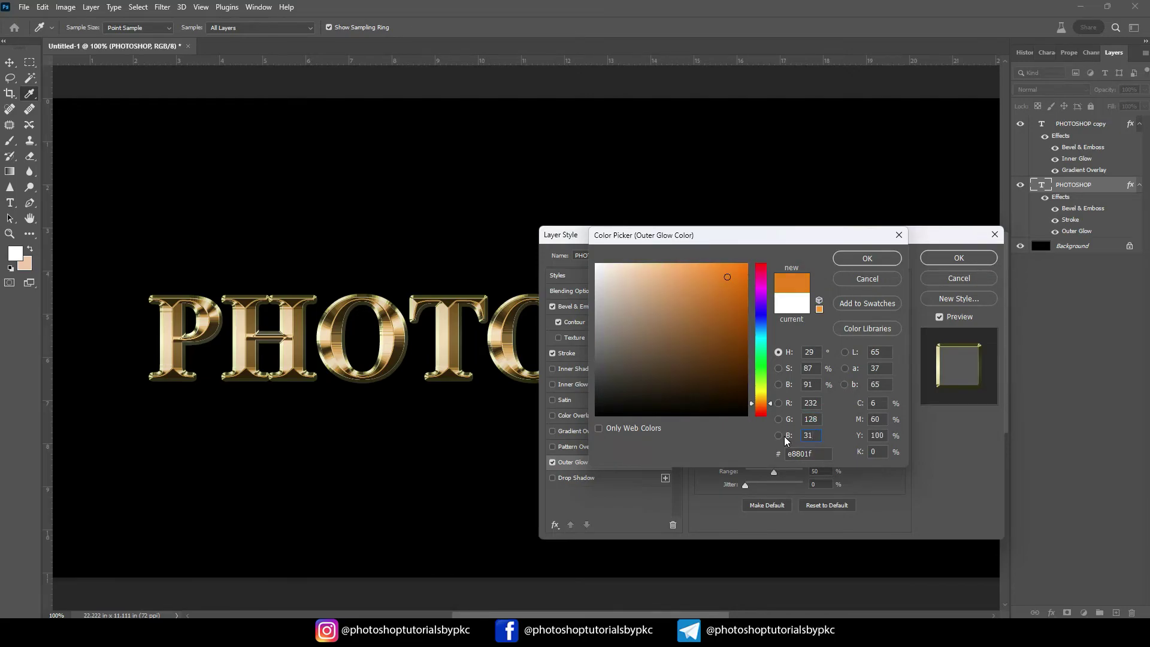
click(853, 258)
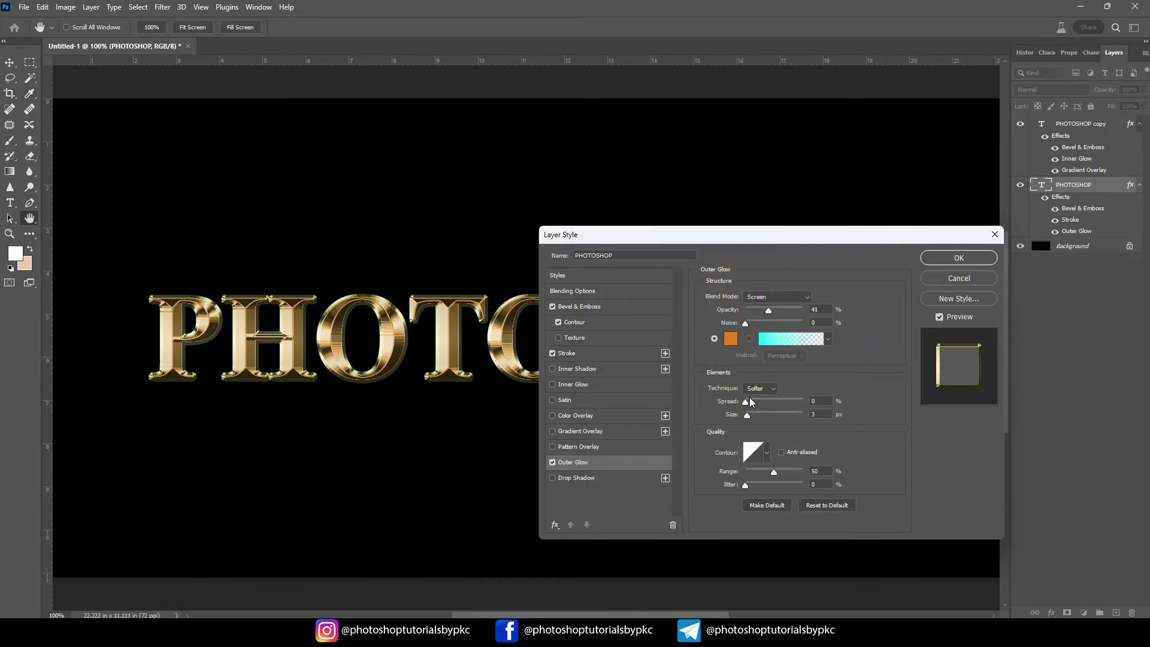
Step: Set the Outer Glow size to about 54 px and apply the layer style
drag(747, 416, 762, 415)
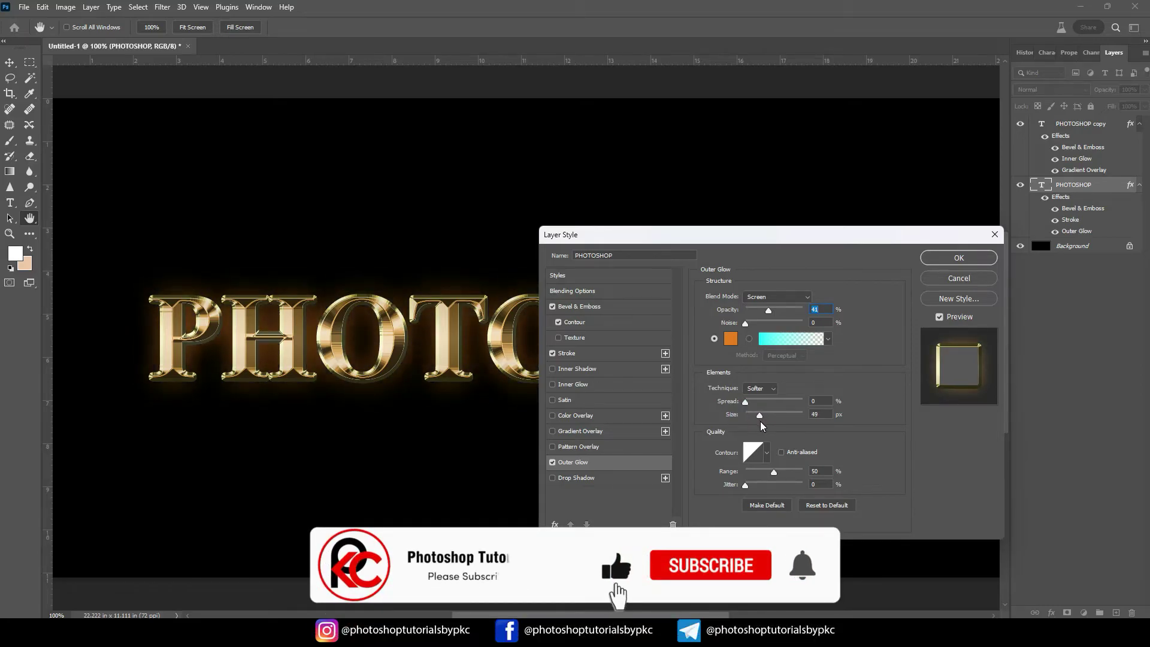
drag(762, 415, 762, 423)
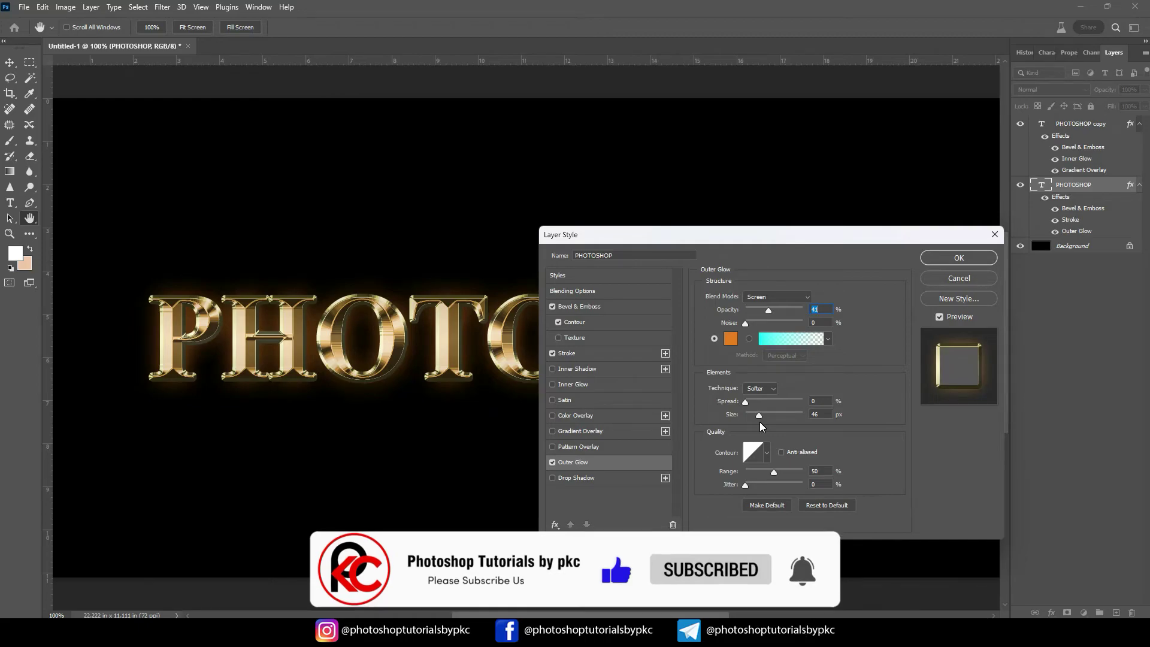
drag(762, 426, 765, 426)
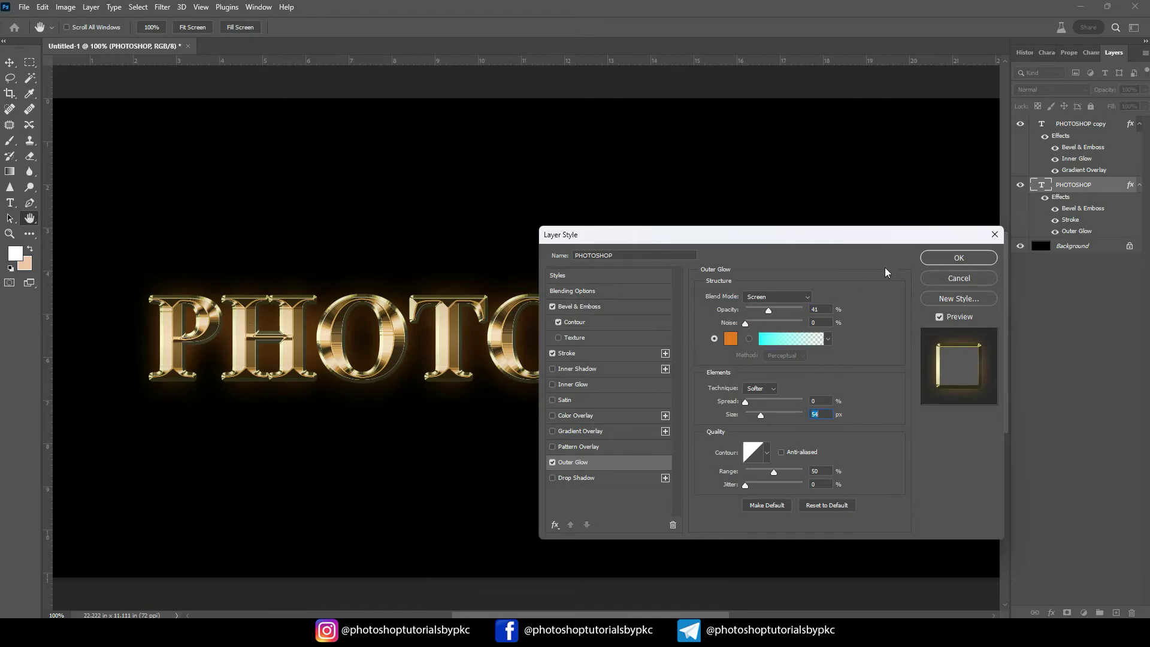
click(940, 260)
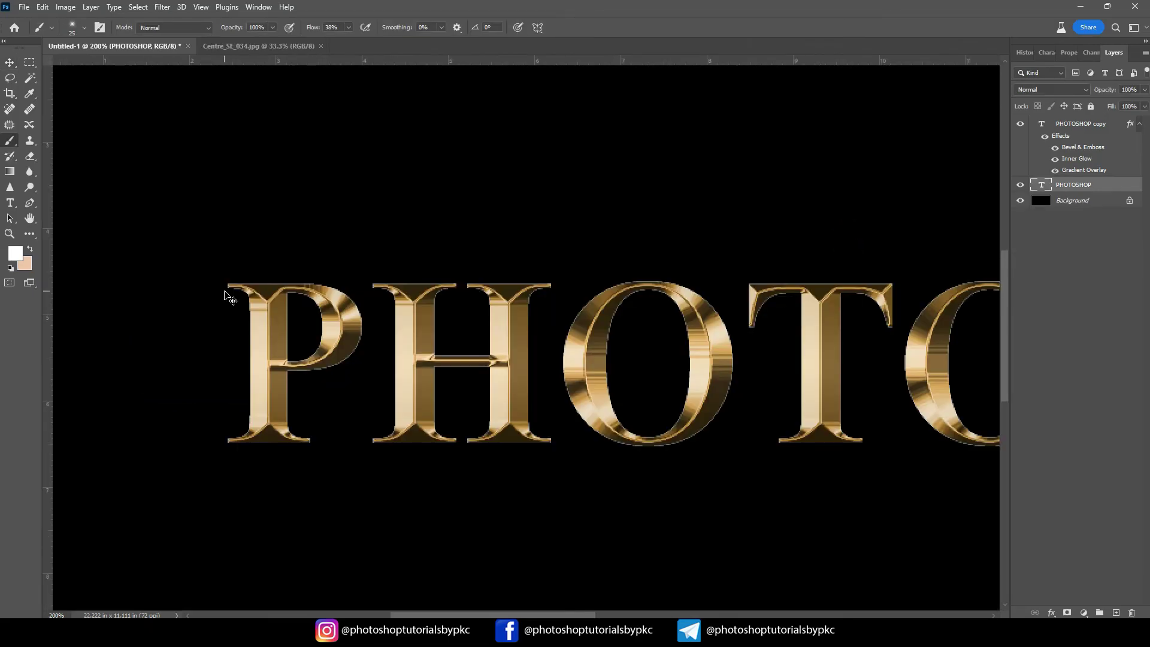
Step: Add a new layer above the PHOTOSHOP copy, sample a peach tone, and select an enlarged sparkle brush
drag(227, 296, 224, 292)
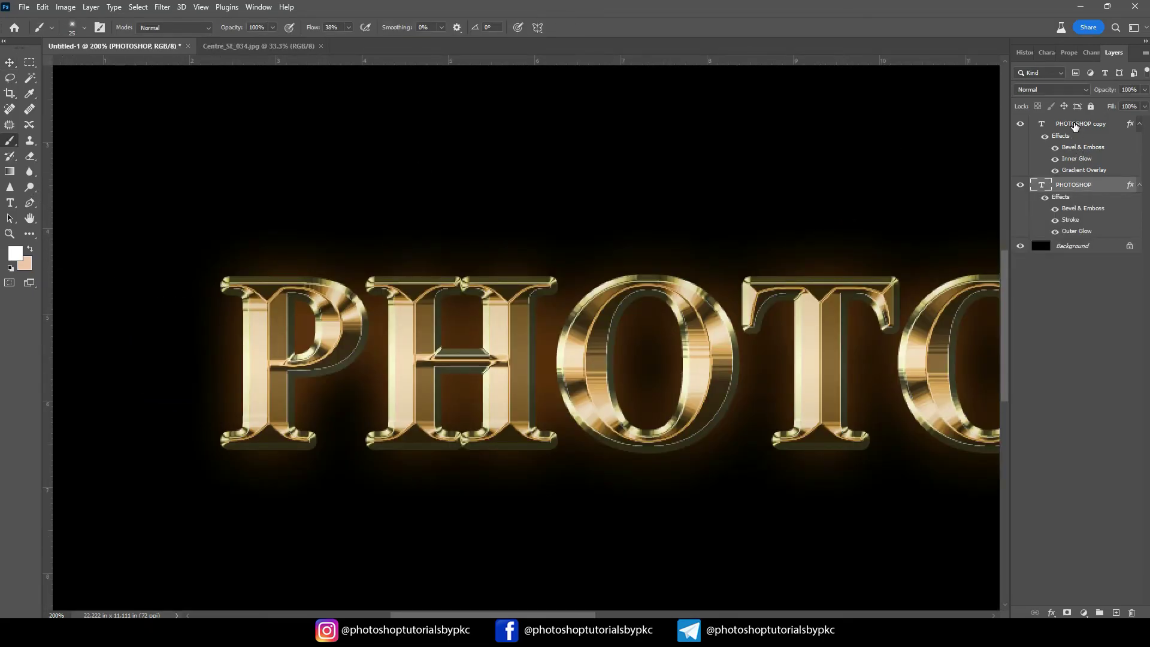
click(1075, 127)
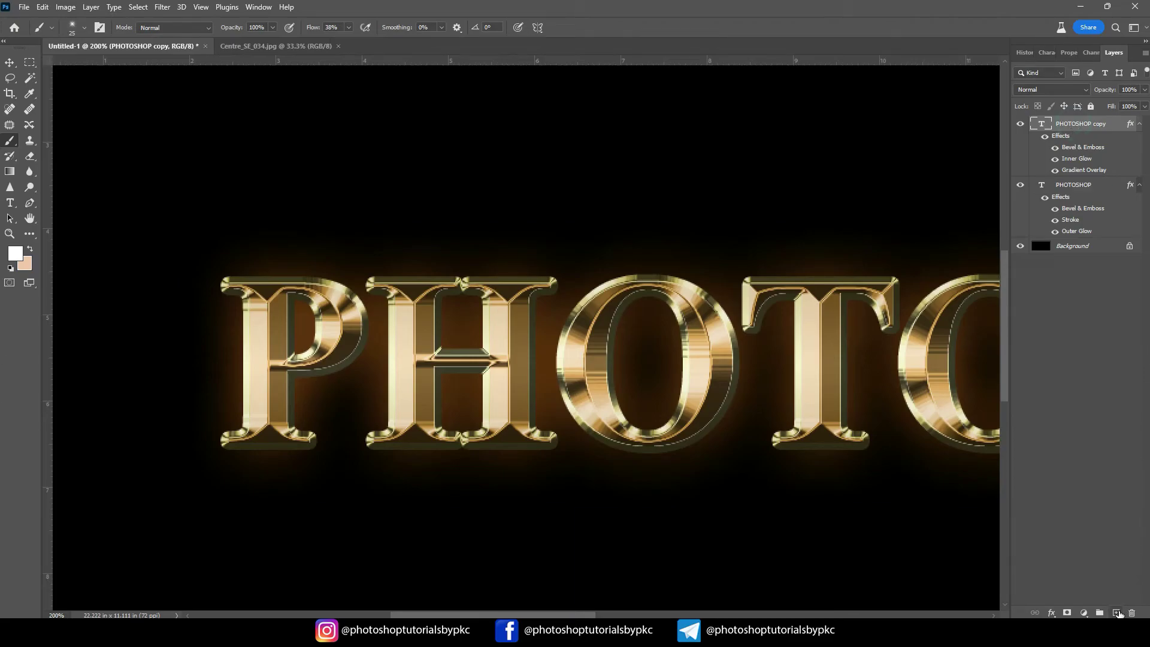
click(1117, 612)
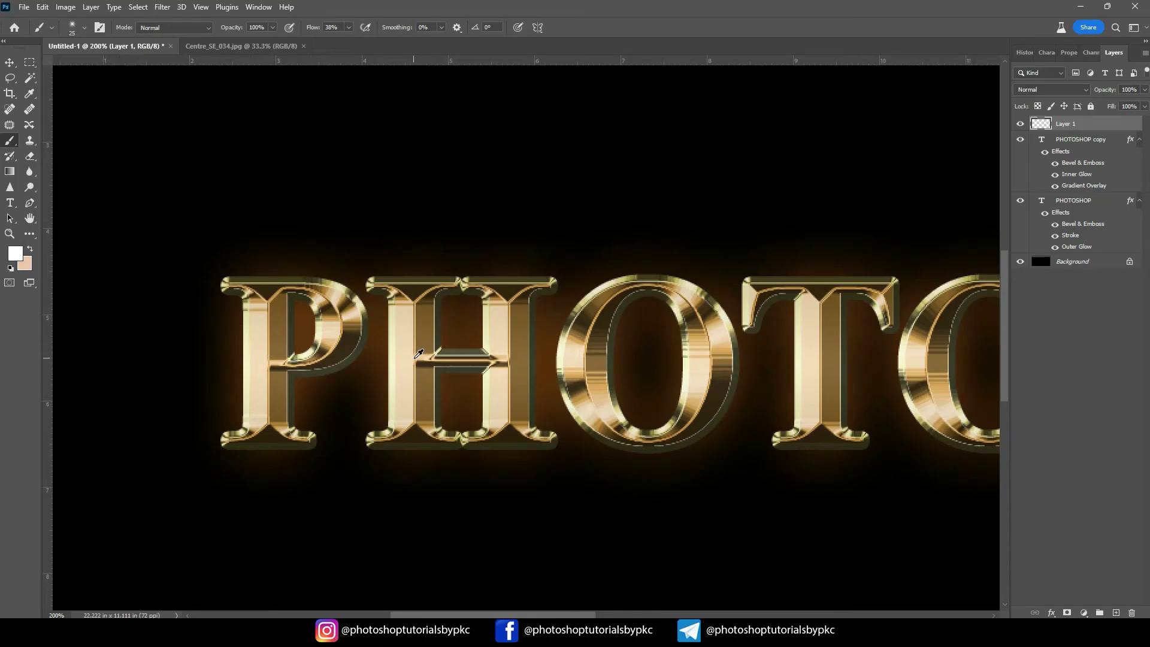
alt+click(419, 355)
click(73, 28)
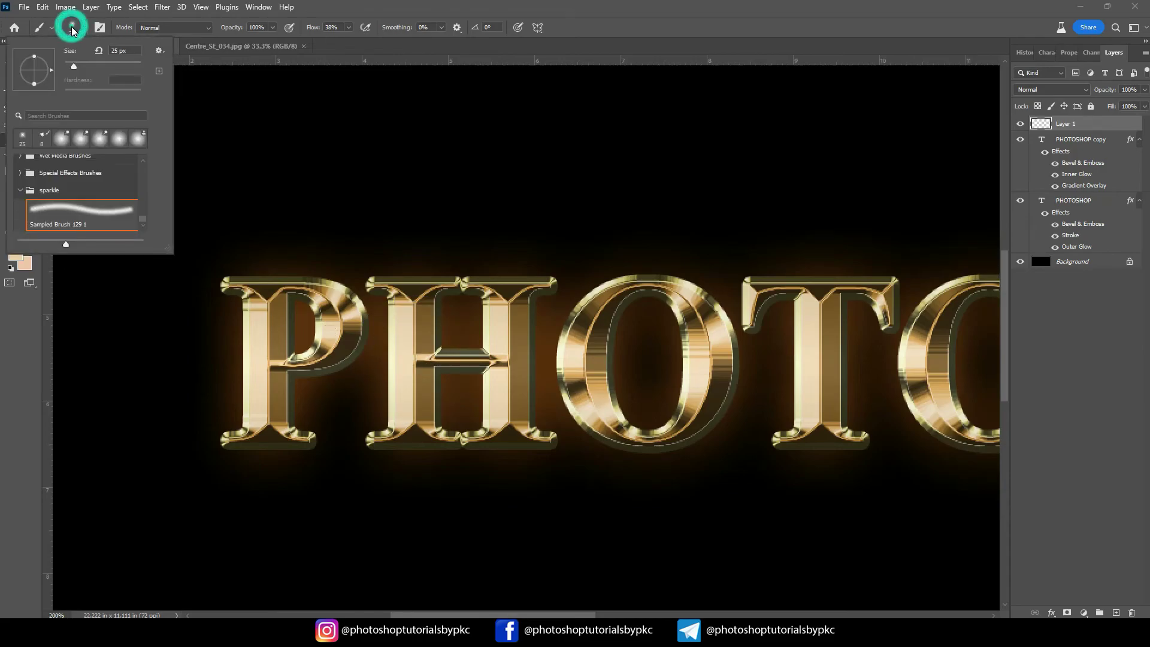
click(73, 28)
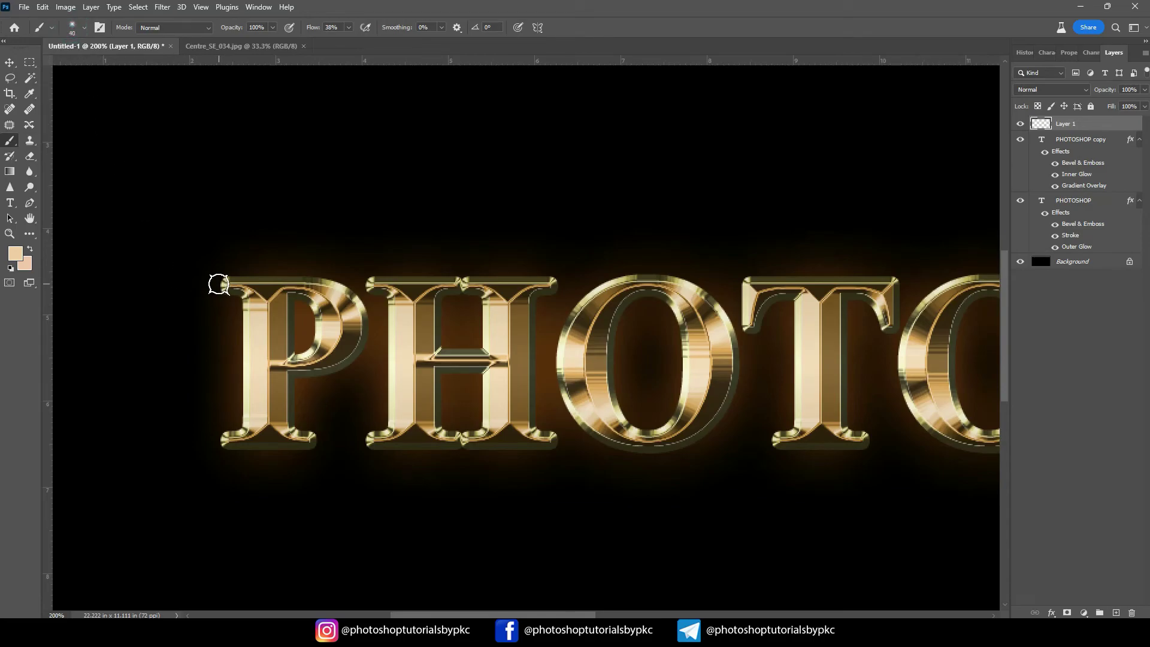
key(bracketright)
key(bracketright)
Step: Paint sparkles on the serifs of the P, H, first O and T
click(223, 282)
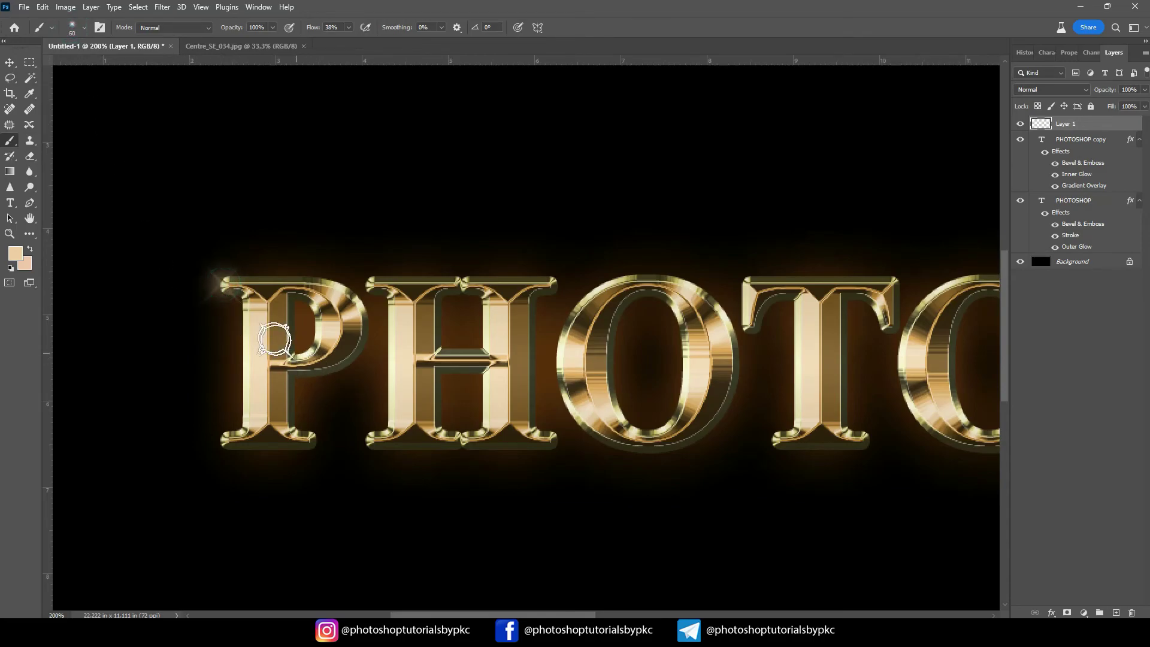
key(bracketright)
drag(348, 27, 359, 35)
click(223, 283)
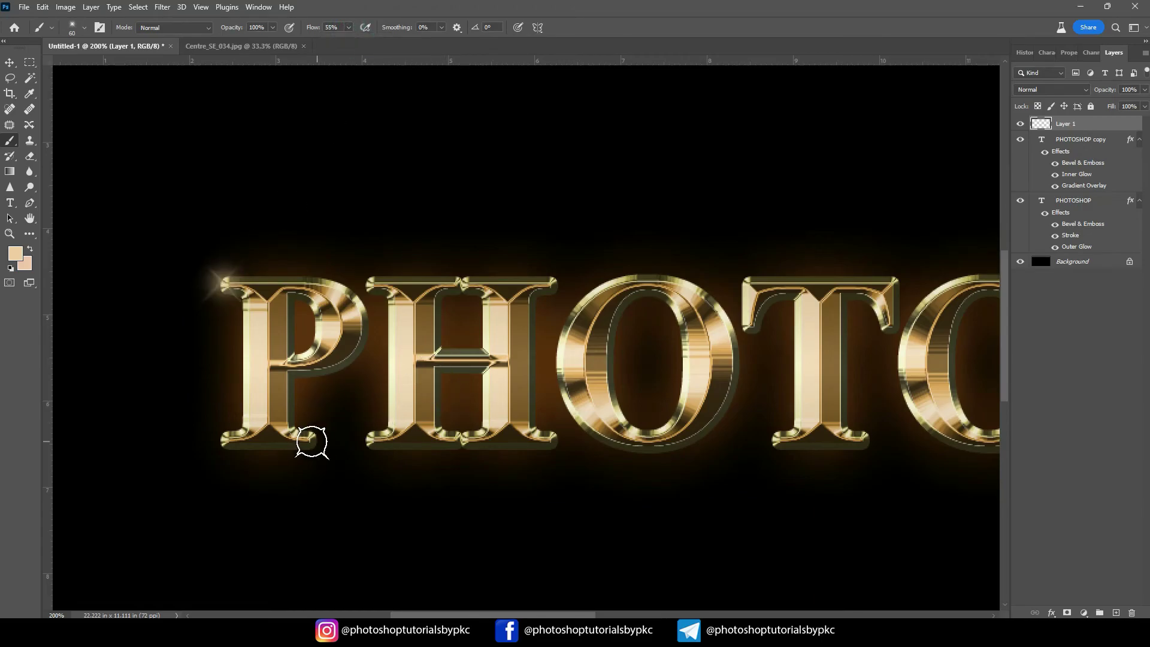
click(312, 444)
click(366, 278)
click(550, 442)
scroll(570, 479, right, 3)
click(482, 263)
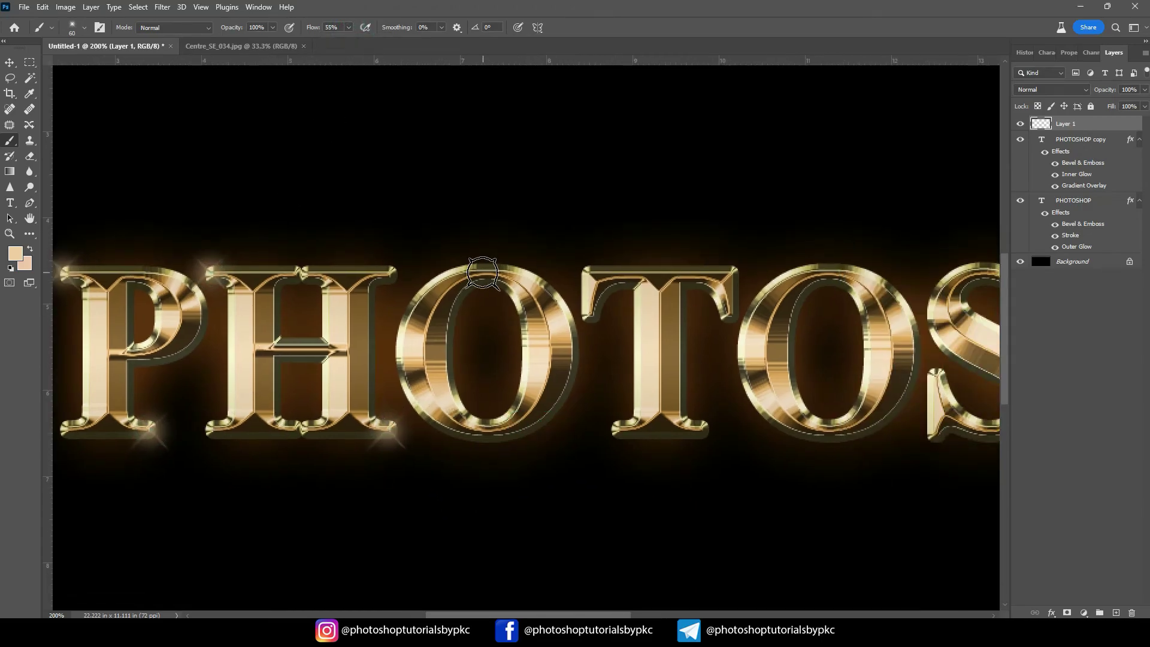
click(489, 434)
click(585, 267)
click(701, 426)
Step: Paint sparkles on the second O, S, H, last O and final P, then view the whole artwork
scroll(708, 427, right, 5)
scroll(709, 427, down, 1)
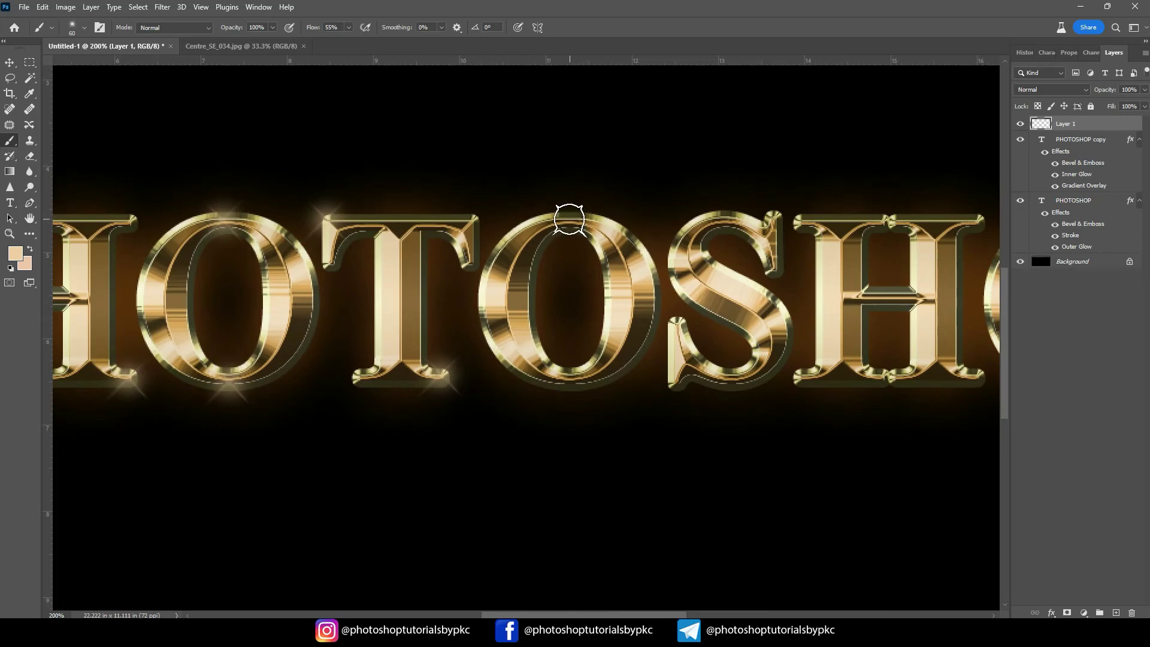
click(569, 213)
click(569, 387)
click(775, 216)
click(678, 320)
click(773, 219)
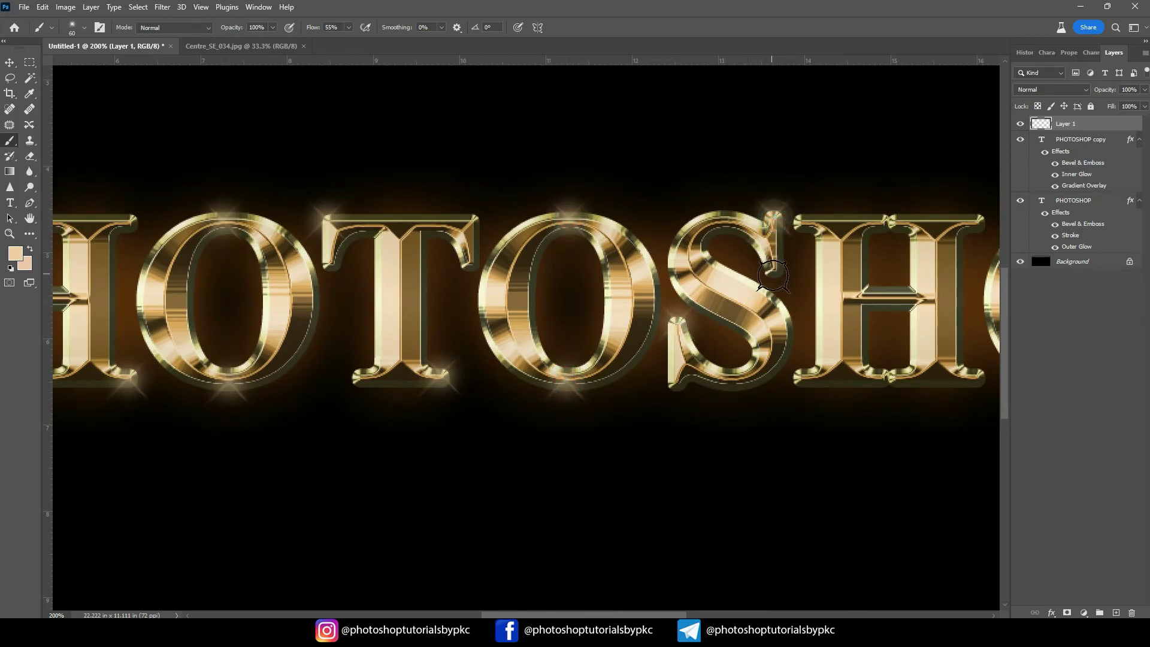
click(832, 224)
click(977, 377)
scroll(658, 190, right, 8)
scroll(658, 191, down, 1)
click(659, 190)
click(658, 351)
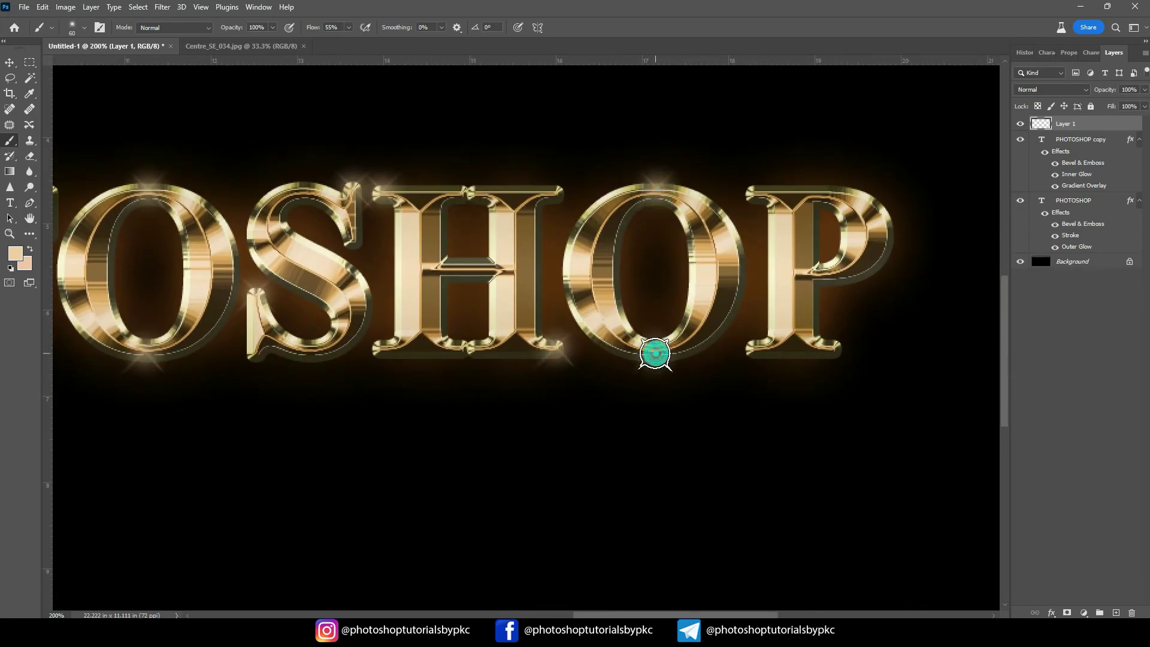
click(749, 192)
click(829, 351)
key(ctrl+0)
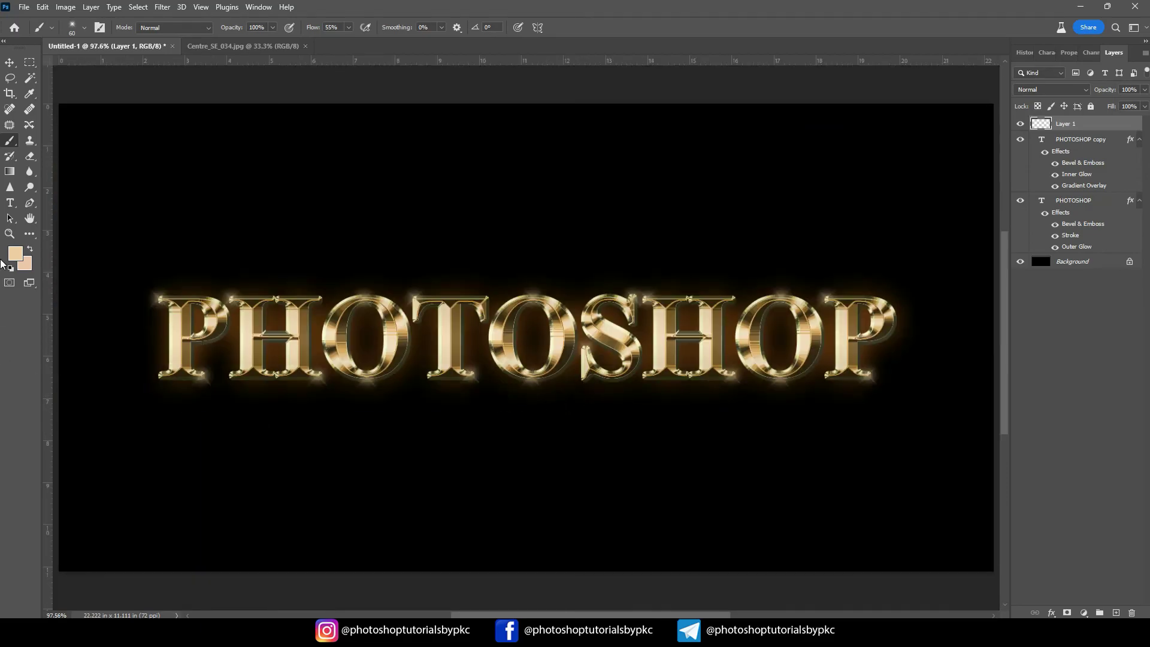